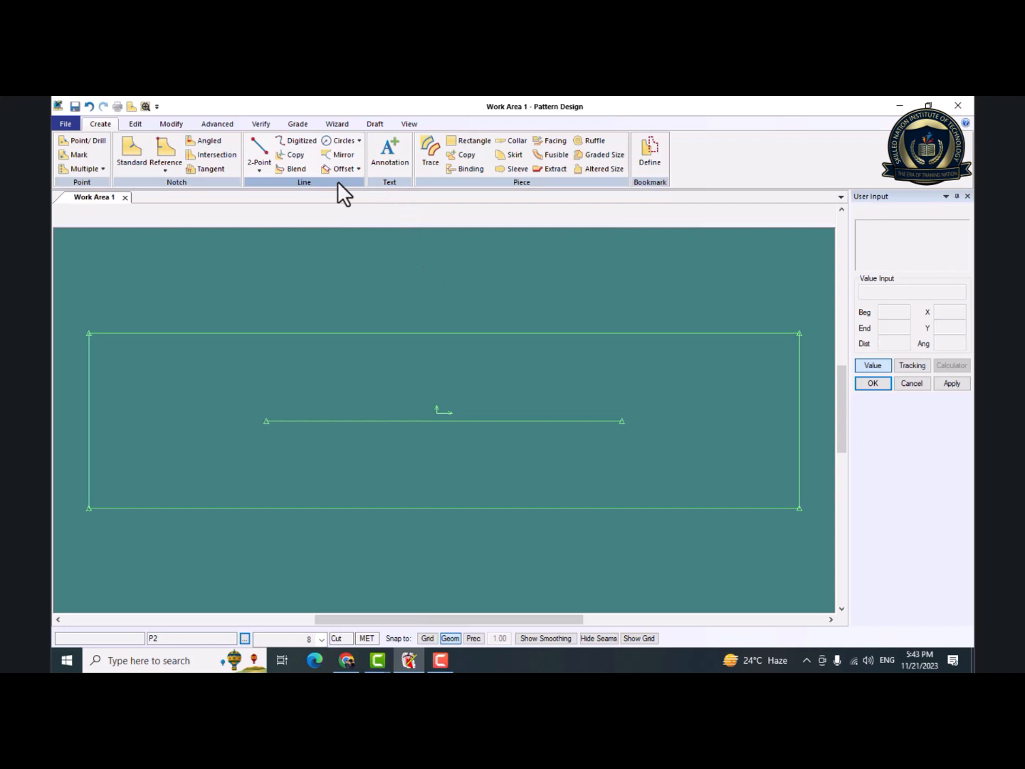
# Add a two-line piece annotation reading CUSTOMER: and BRAND: near the right end of the inner line, at the default character size.
pyautogui.moveTo(586, 439); pyautogui.dragTo(442, 429, button='middle')
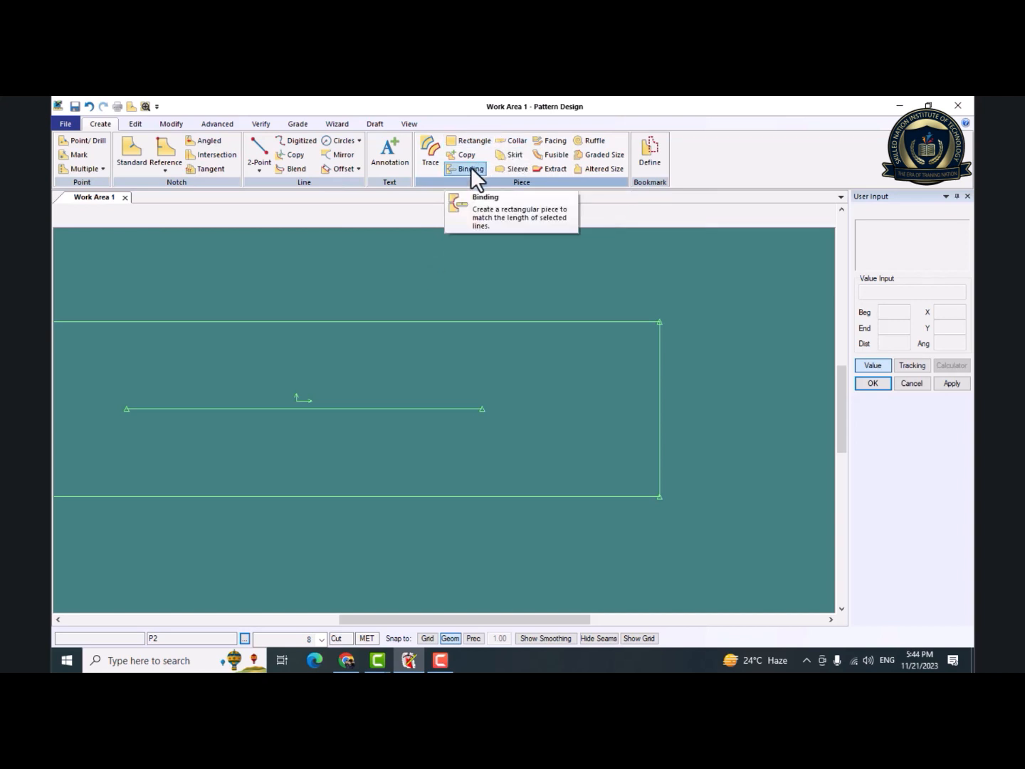
pyautogui.click(388, 153)
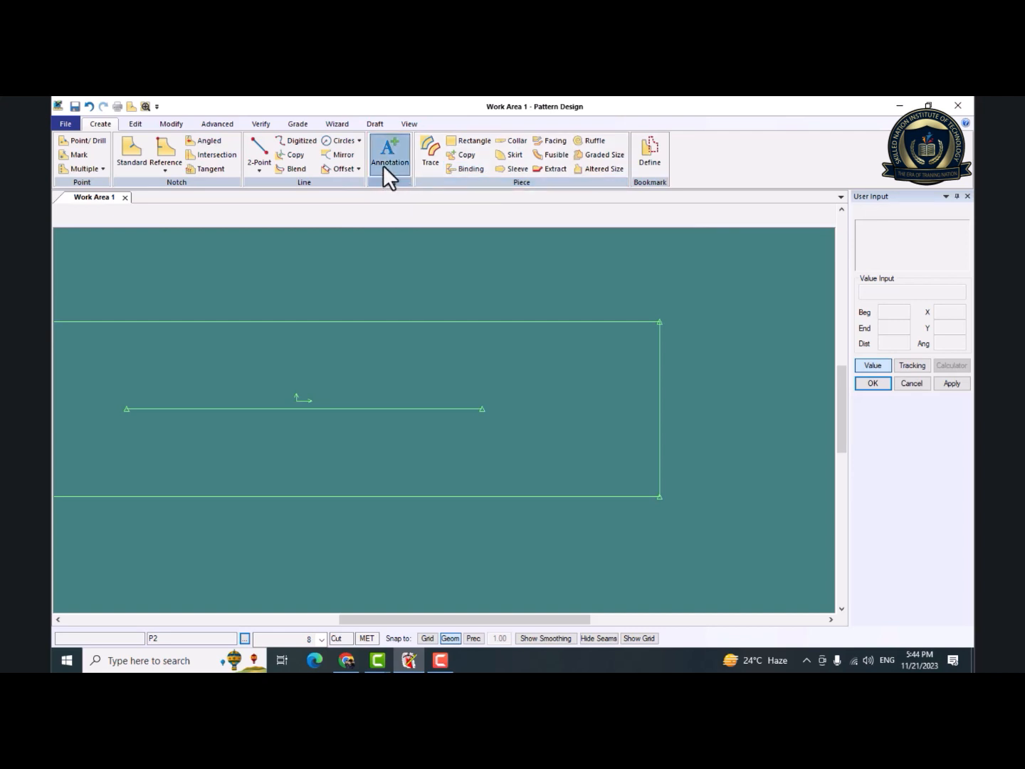
pyautogui.click(486, 379)
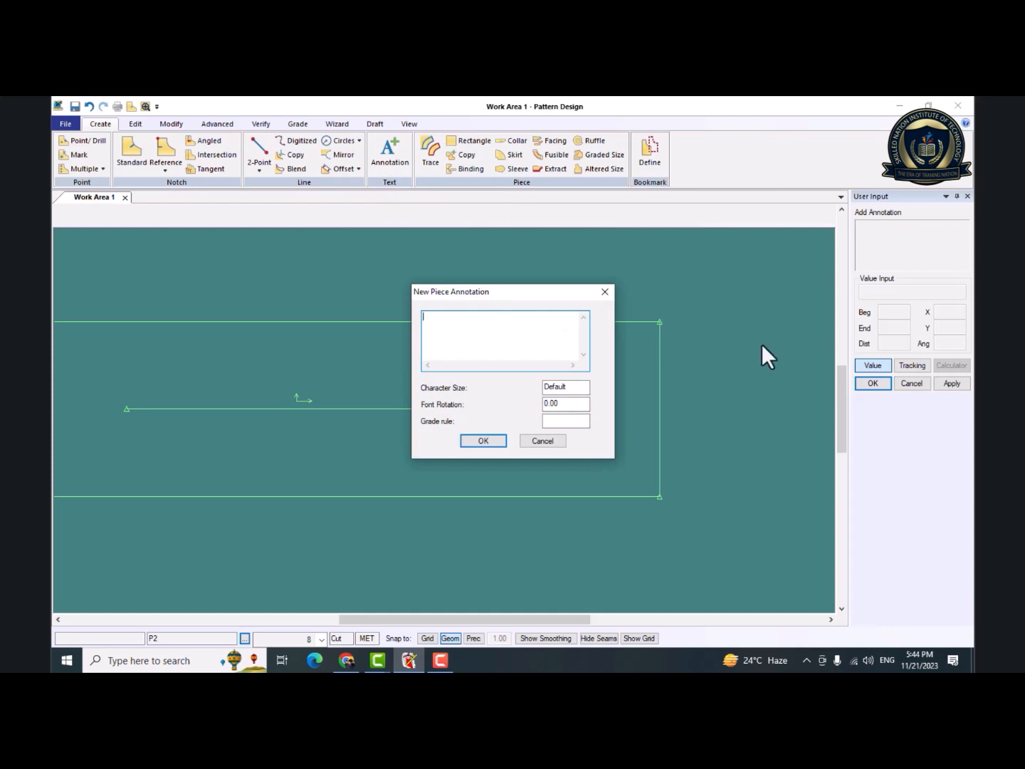
pyautogui.write('COUST')
pyautogui.press('BackSpace')
pyautogui.press('BackSpace')
pyautogui.press('BackSpace')
pyautogui.press('BackSpace')
pyautogui.write('USTOMER')
pyautogui.press('Return')
pyautogui.write('BRAND:')
pyautogui.click(568, 387)
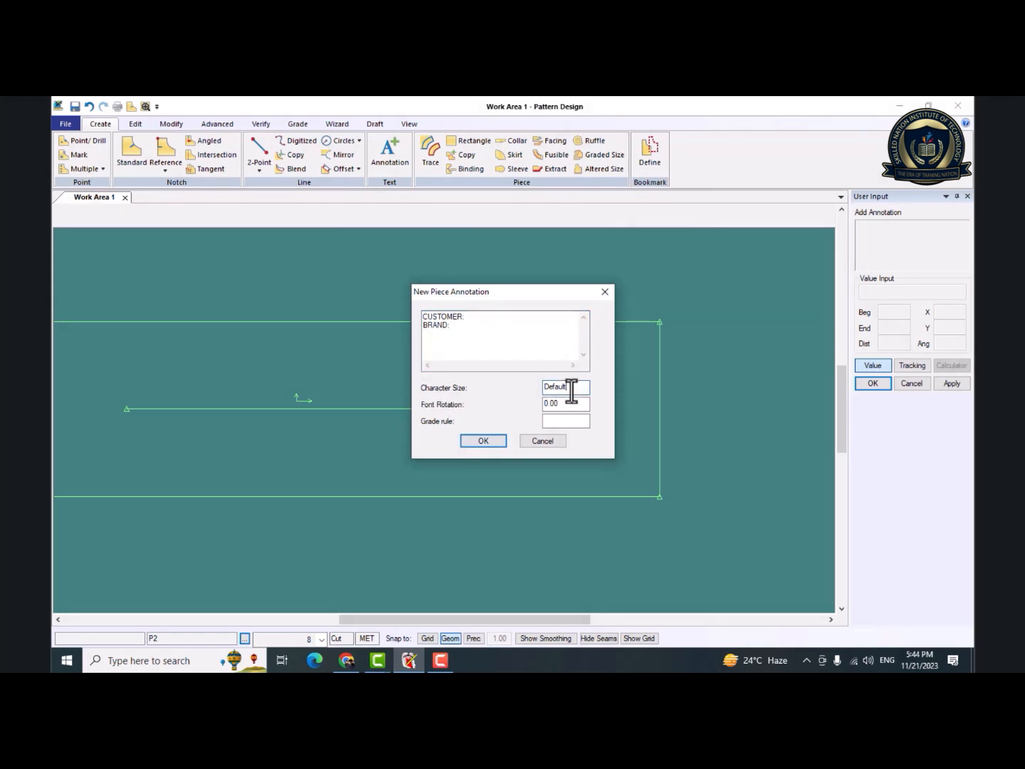
pyautogui.click(483, 439)
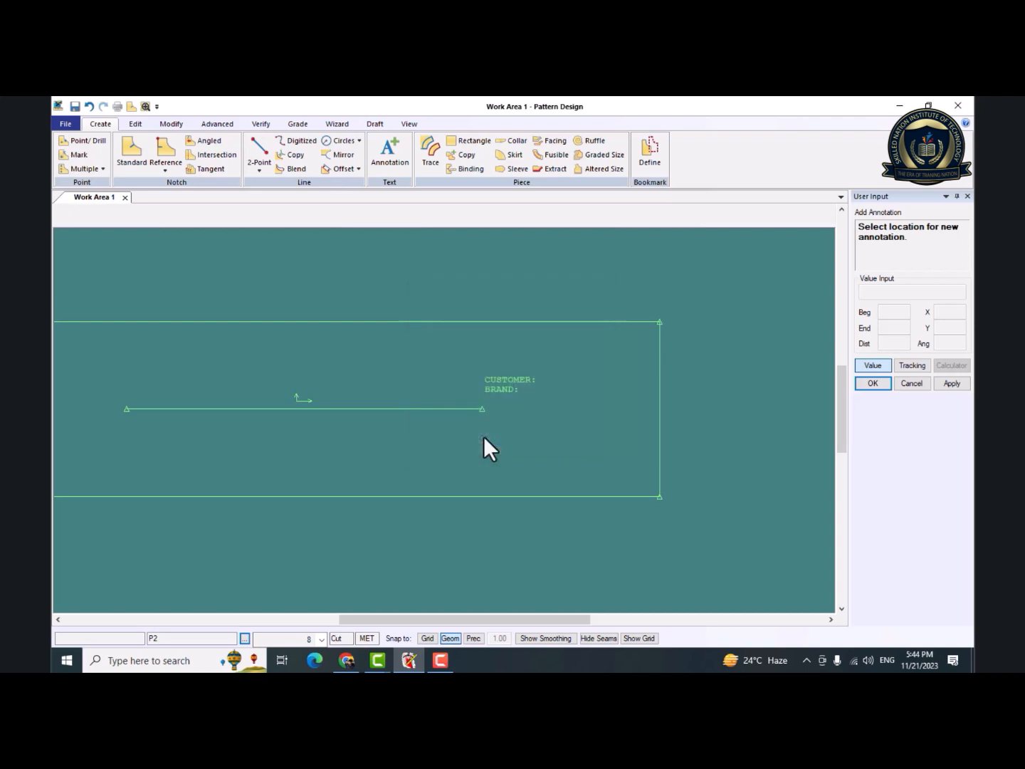
pyautogui.click(503, 384)
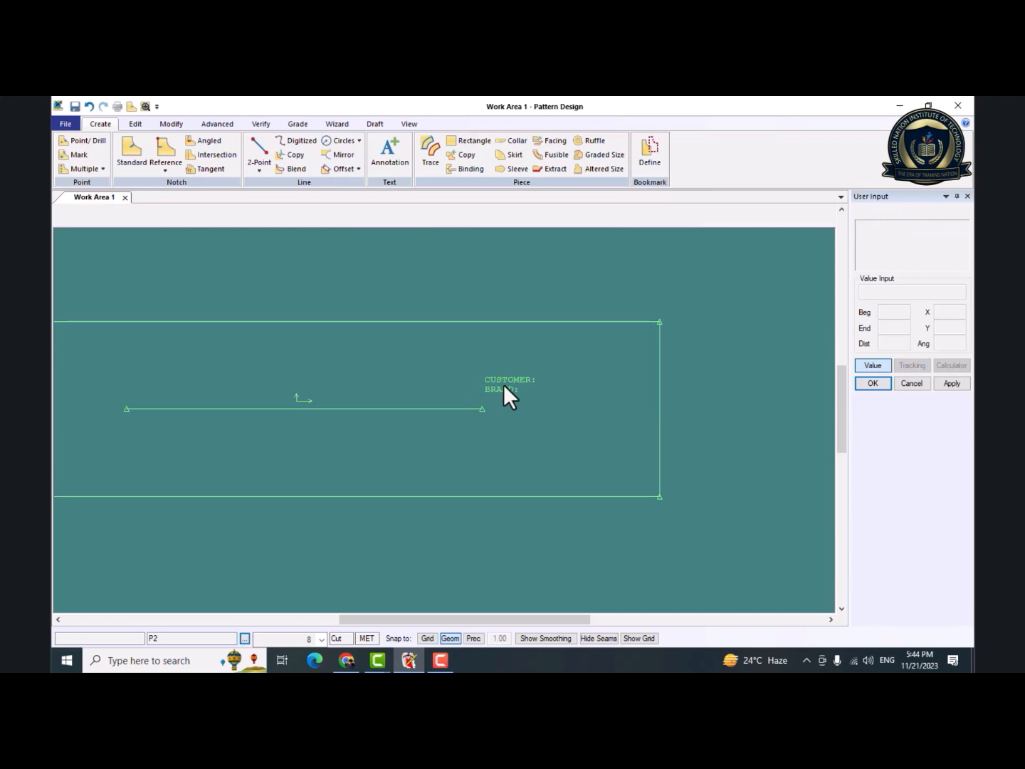
# Add a second two-line annotation containing two people's names beside the CUSTOMER: text, with character size 1.
pyautogui.click(135, 124)
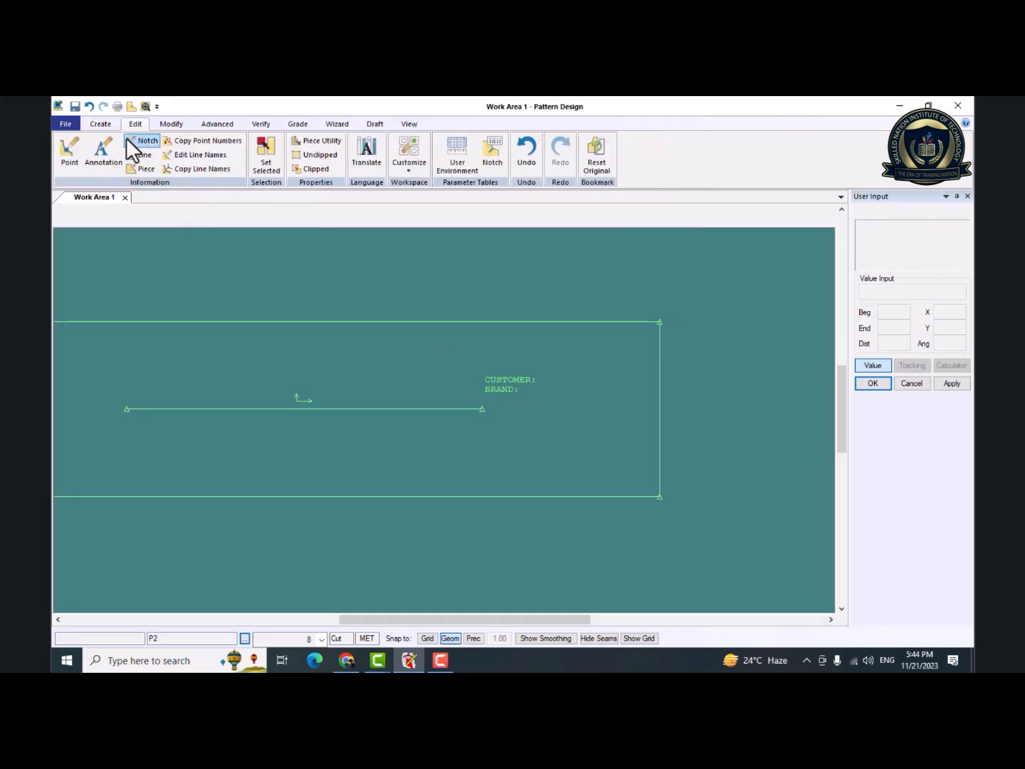
pyautogui.click(100, 125)
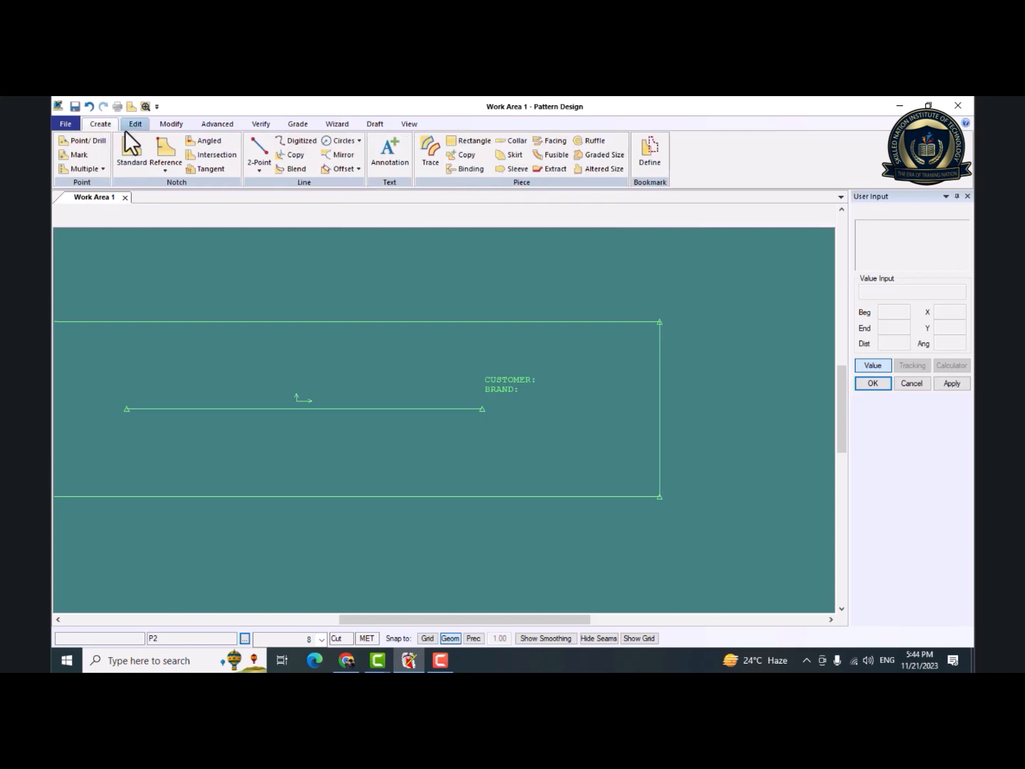
pyautogui.click(387, 166)
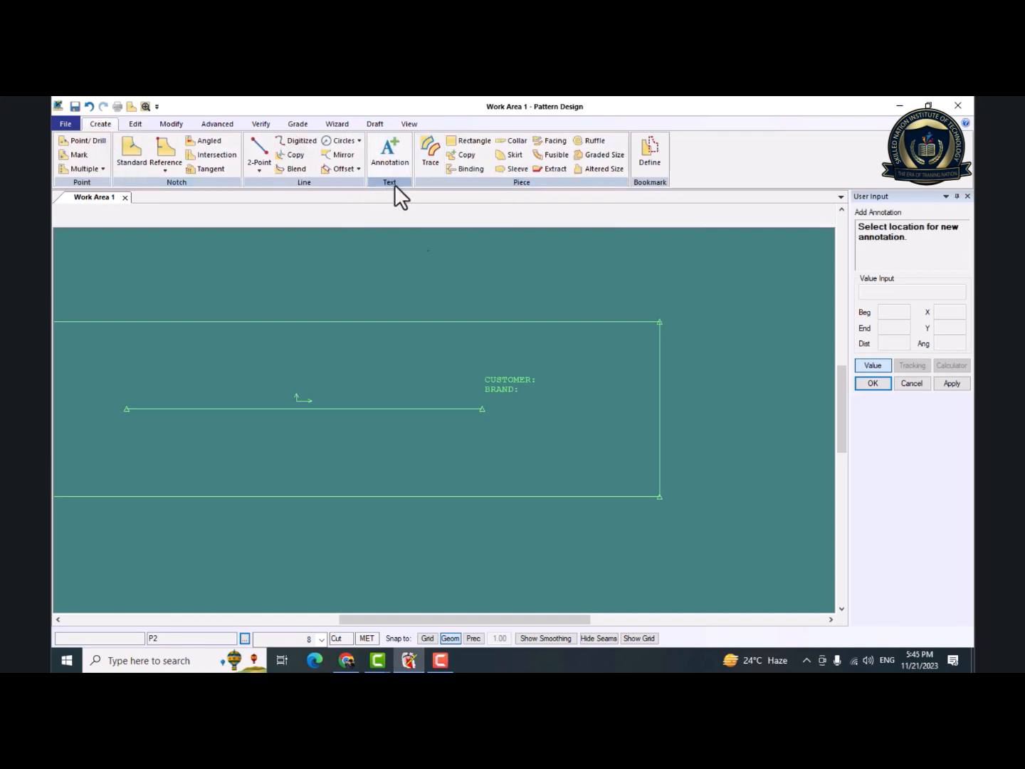
pyautogui.click(549, 359)
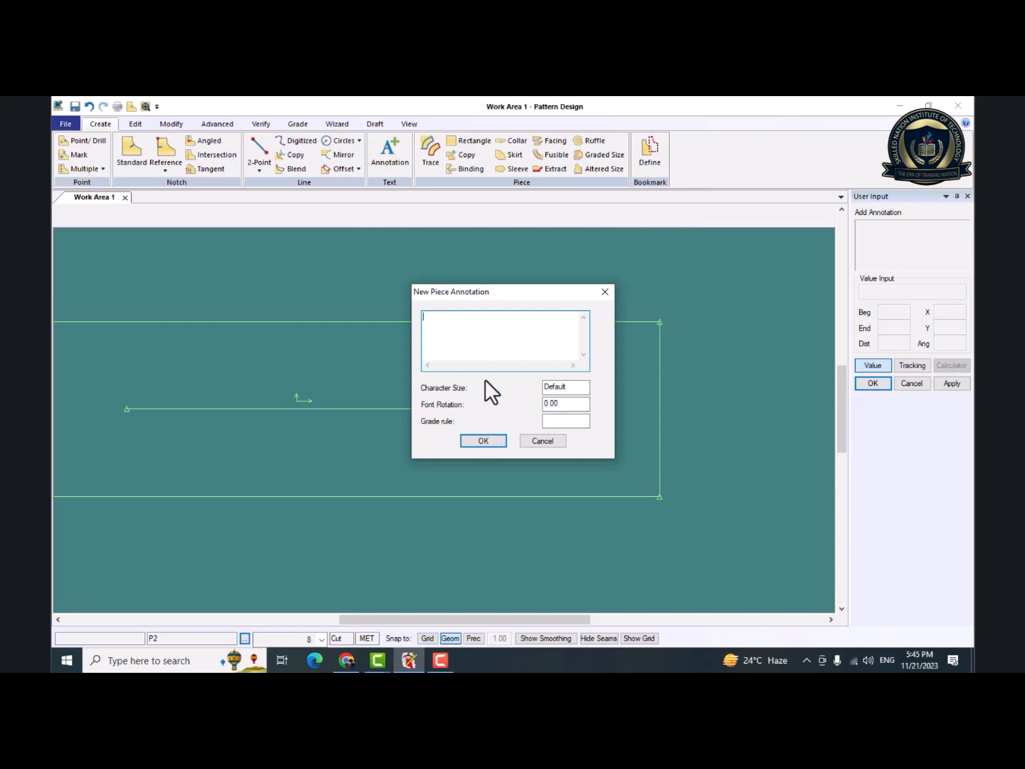
pyautogui.write('sIKANDER')
pyautogui.press('BackSpace')
pyautogui.press('BackSpace')
pyautogui.press('BackSpace')
pyautogui.press('BackSpace')
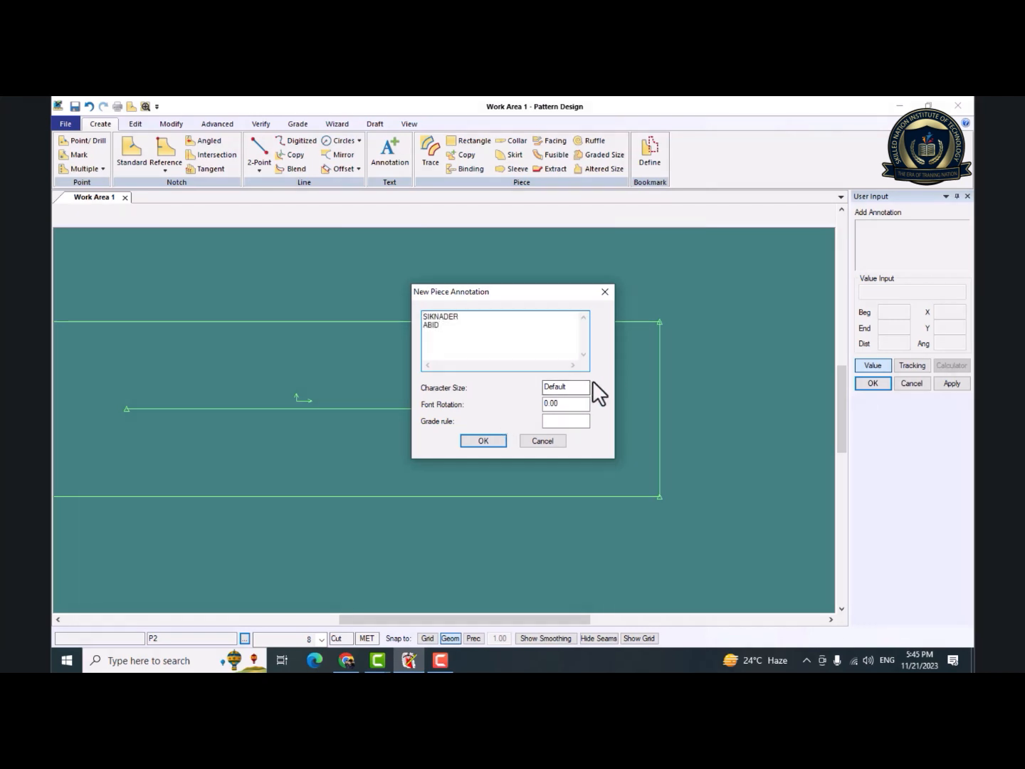
pyautogui.doubleClick(565, 388)
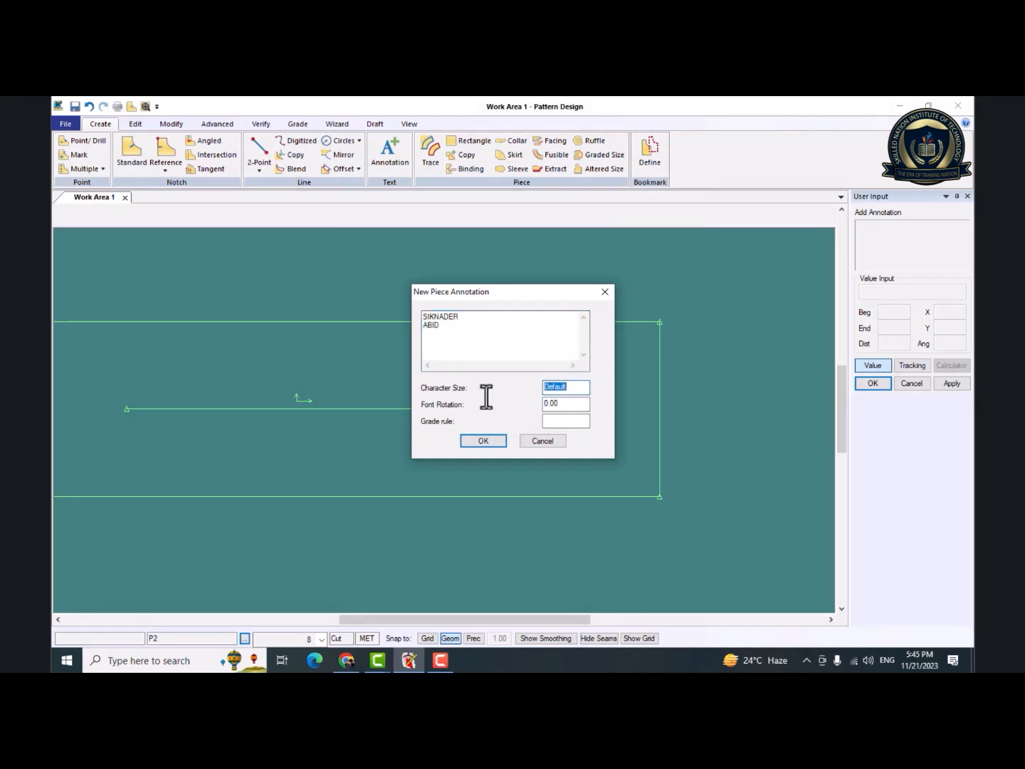
pyautogui.write('1')
pyautogui.click(471, 438)
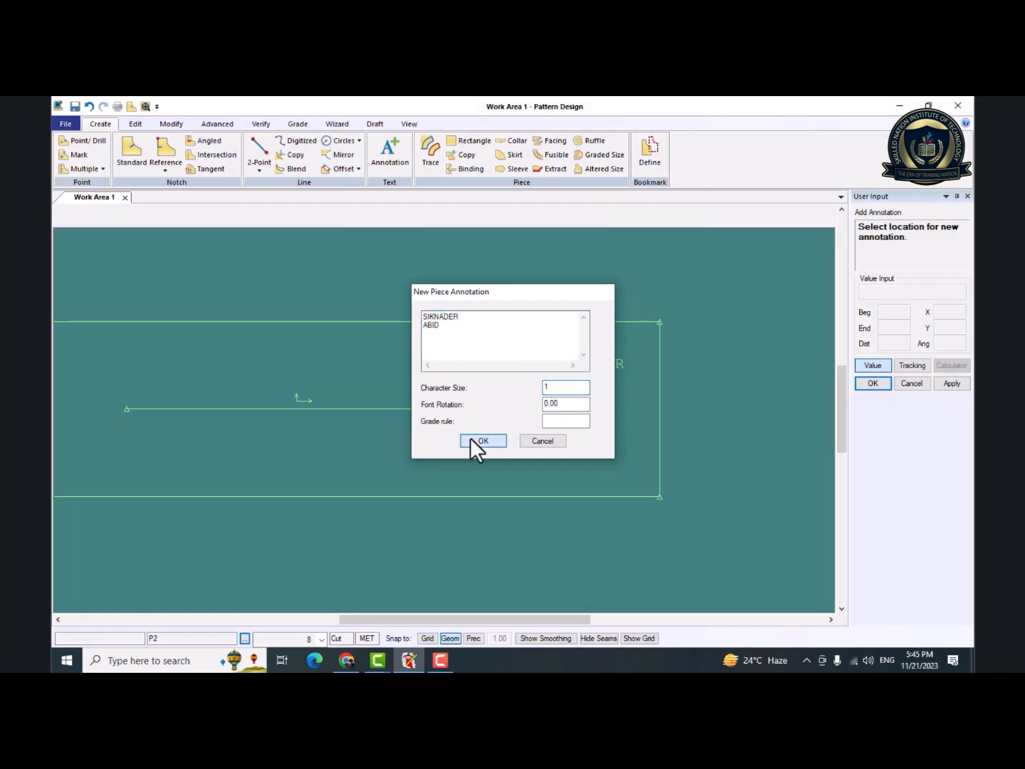
pyautogui.click(567, 411)
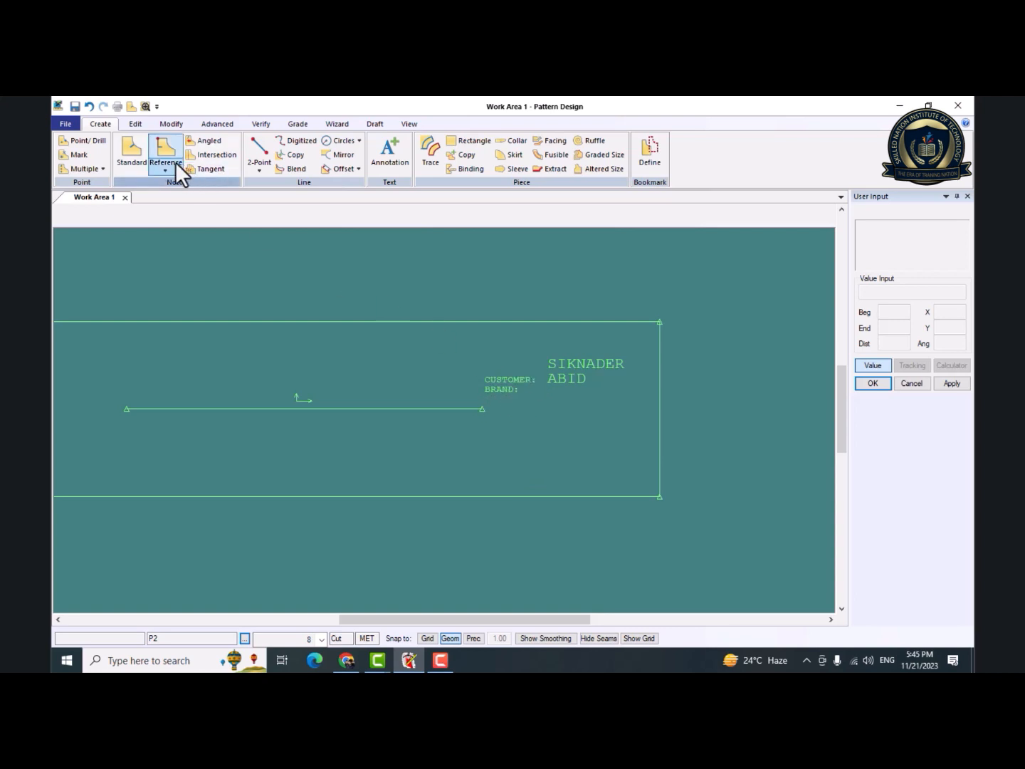
pyautogui.click(134, 124)
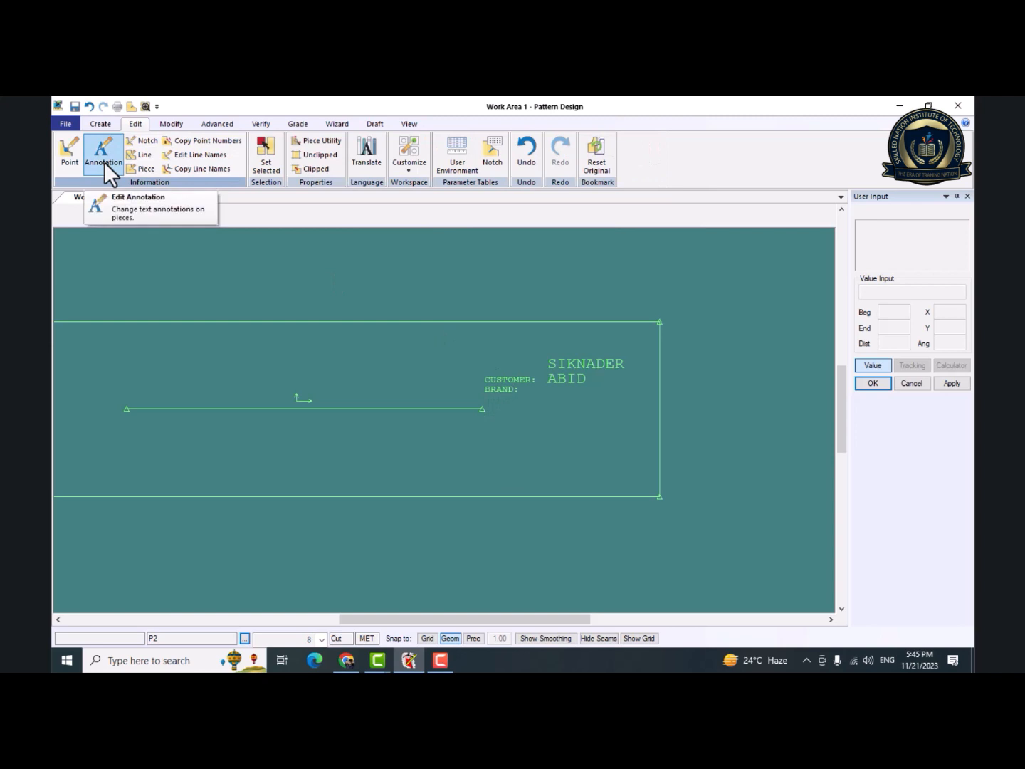
pyautogui.click(98, 126)
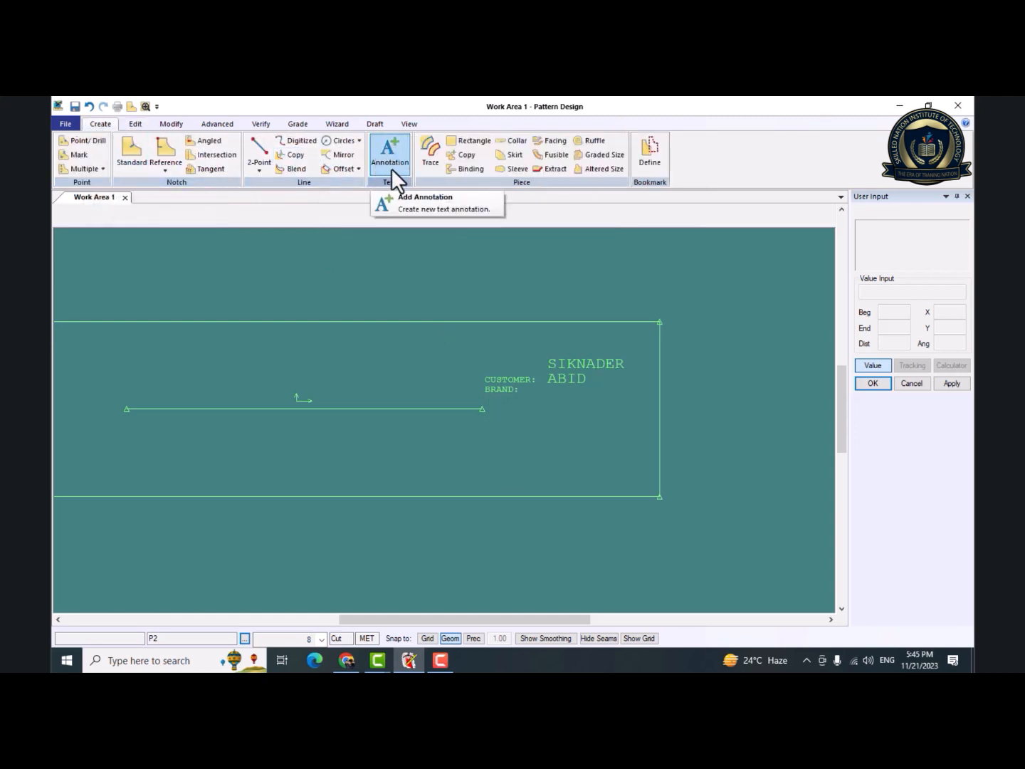
pyautogui.moveTo(486, 451)
pyautogui.mouseDown(button='middle')
pyautogui.moveTo(561, 442)
pyautogui.moveTo(601, 453)
pyautogui.mouseUp(button='middle')
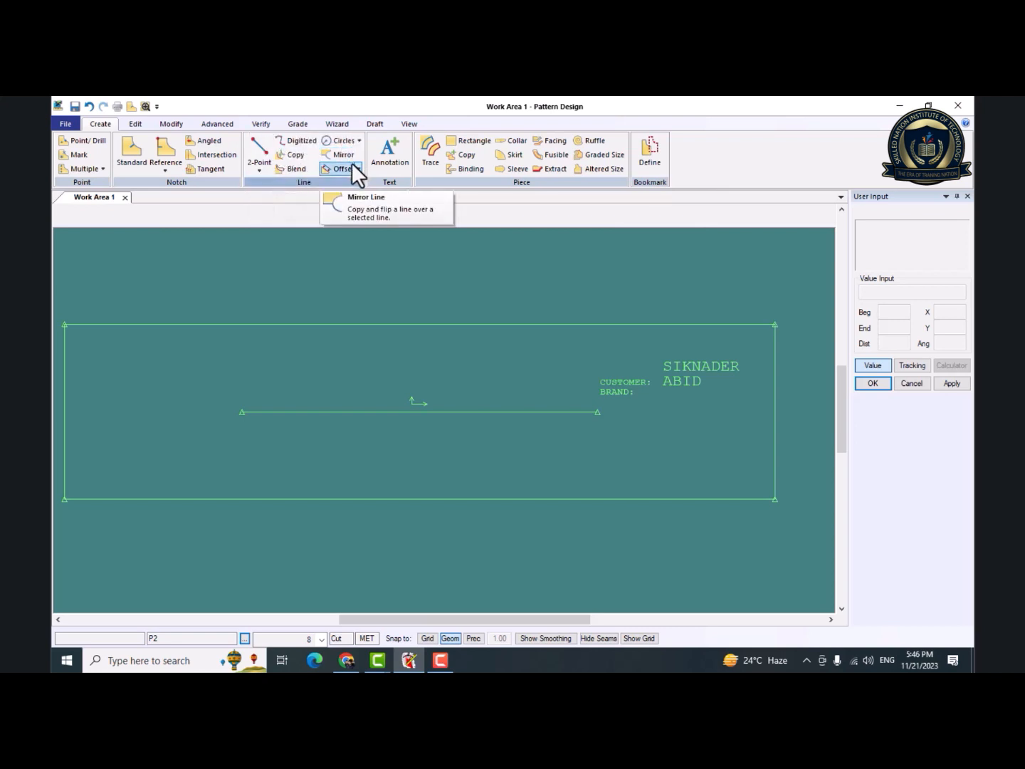
pyautogui.moveTo(547, 359); pyautogui.dragTo(473, 362, button='middle')
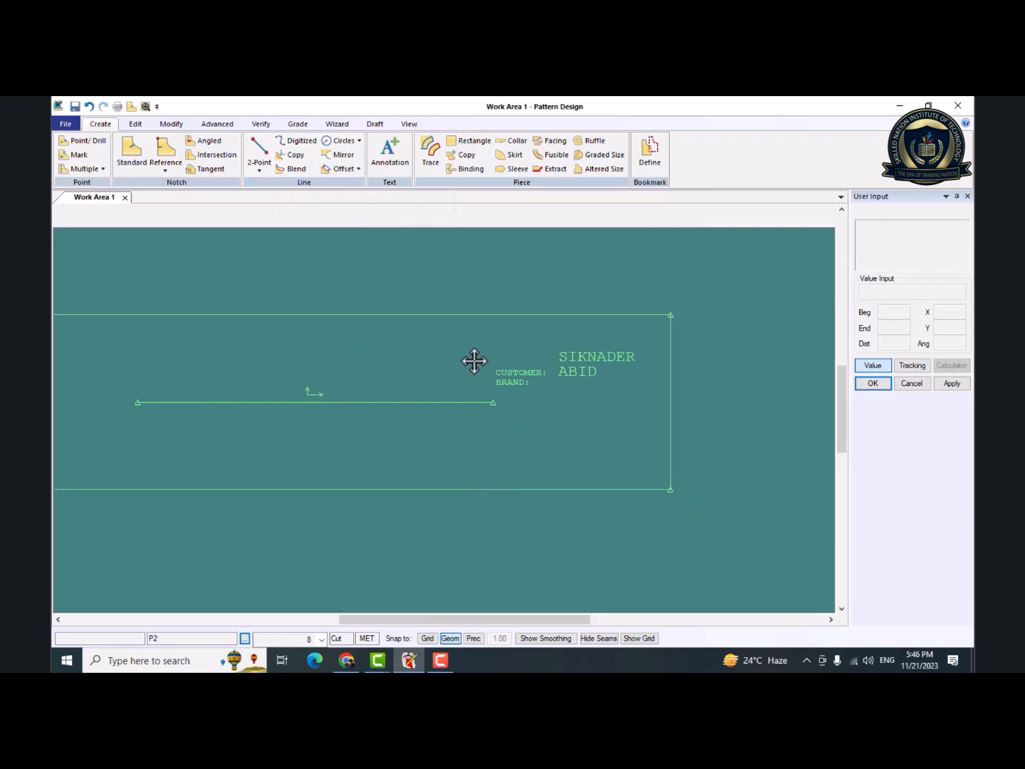
# Create an Offset Even copy of the piece's right edge, placing it freehand so that it crosses the inner horizontal line.
pyautogui.click(356, 168)
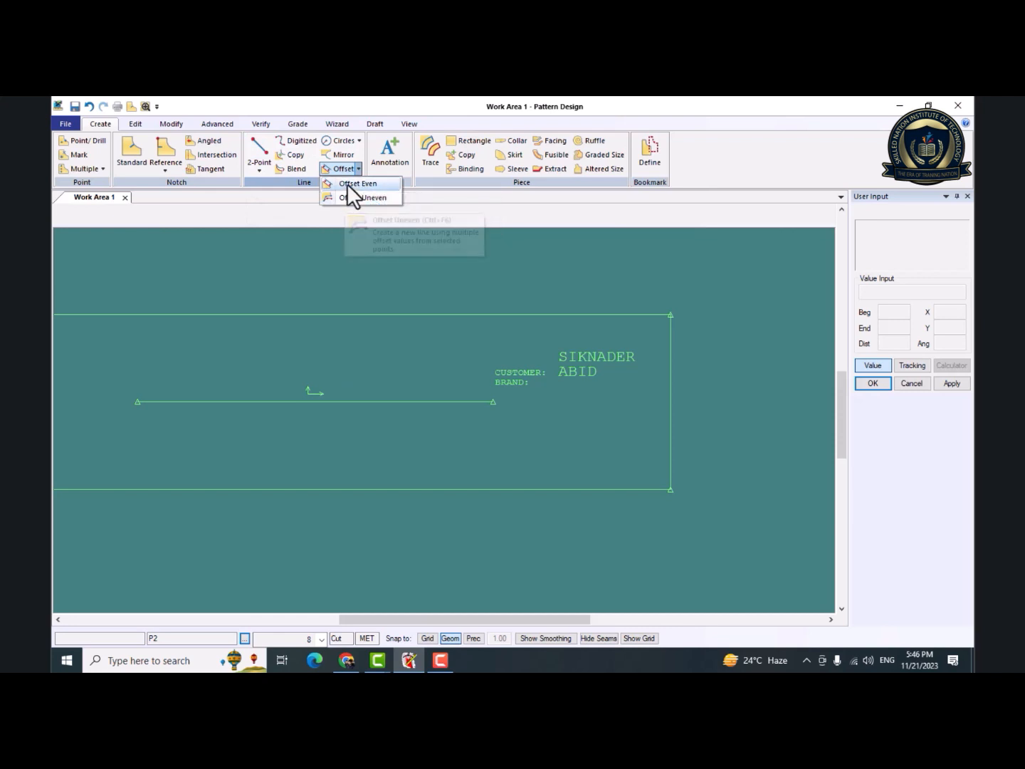
pyautogui.click(350, 184)
pyautogui.click(669, 428)
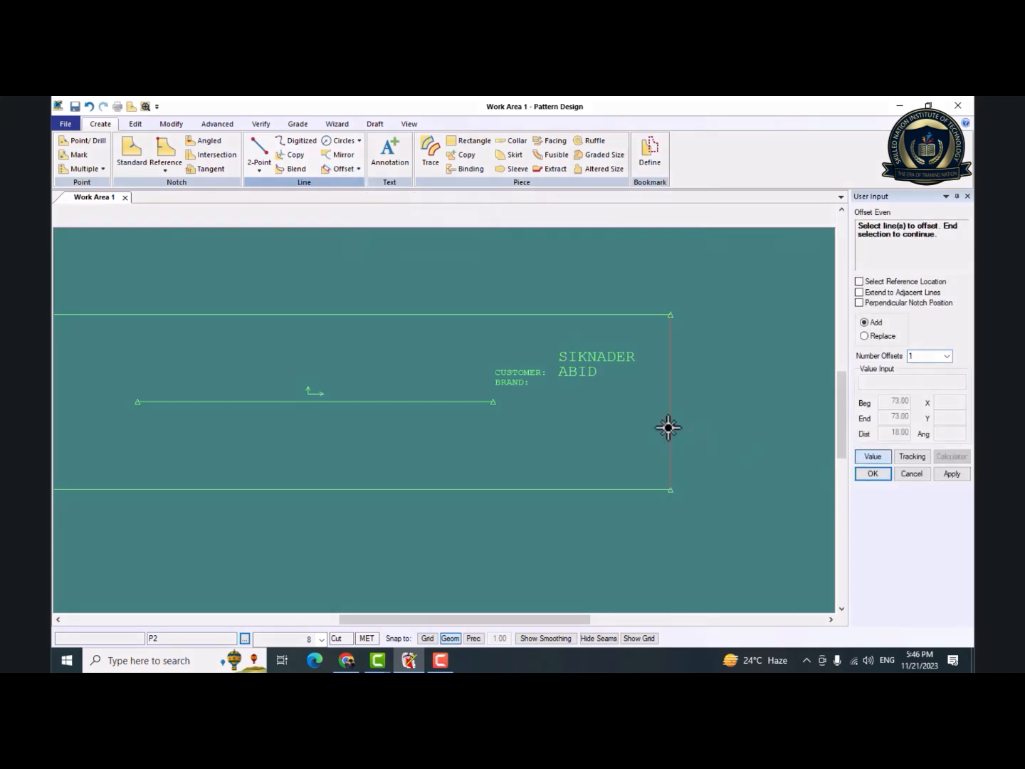
pyautogui.click(868, 459)
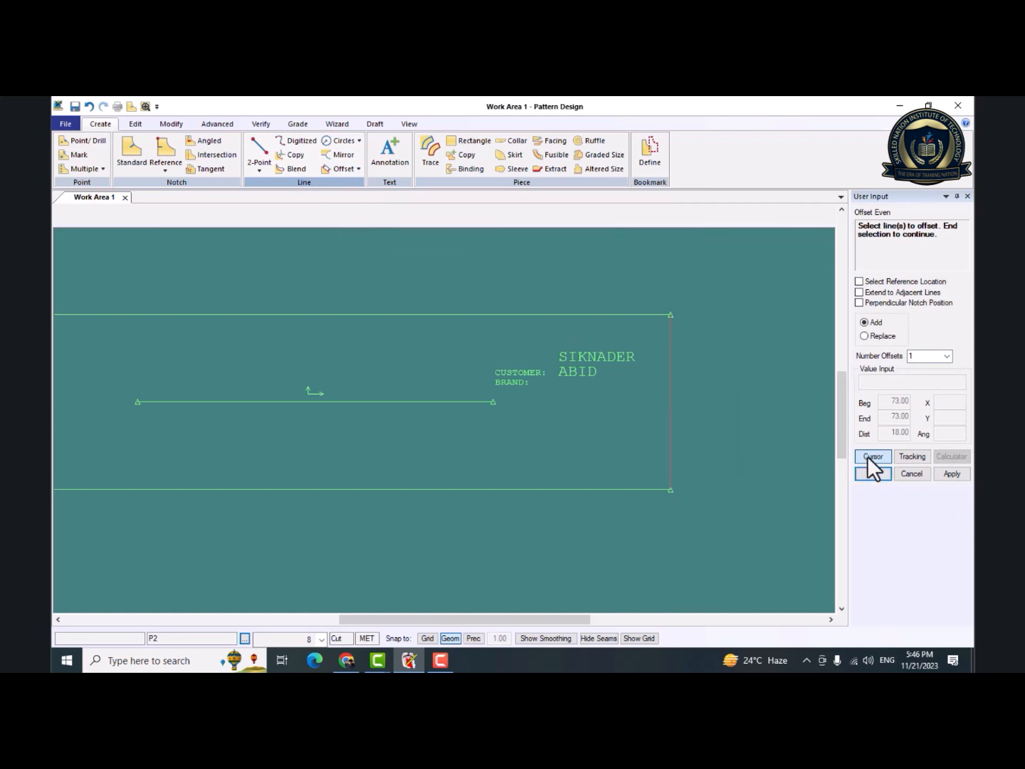
pyautogui.rightClick(662, 455)
pyautogui.click(678, 457)
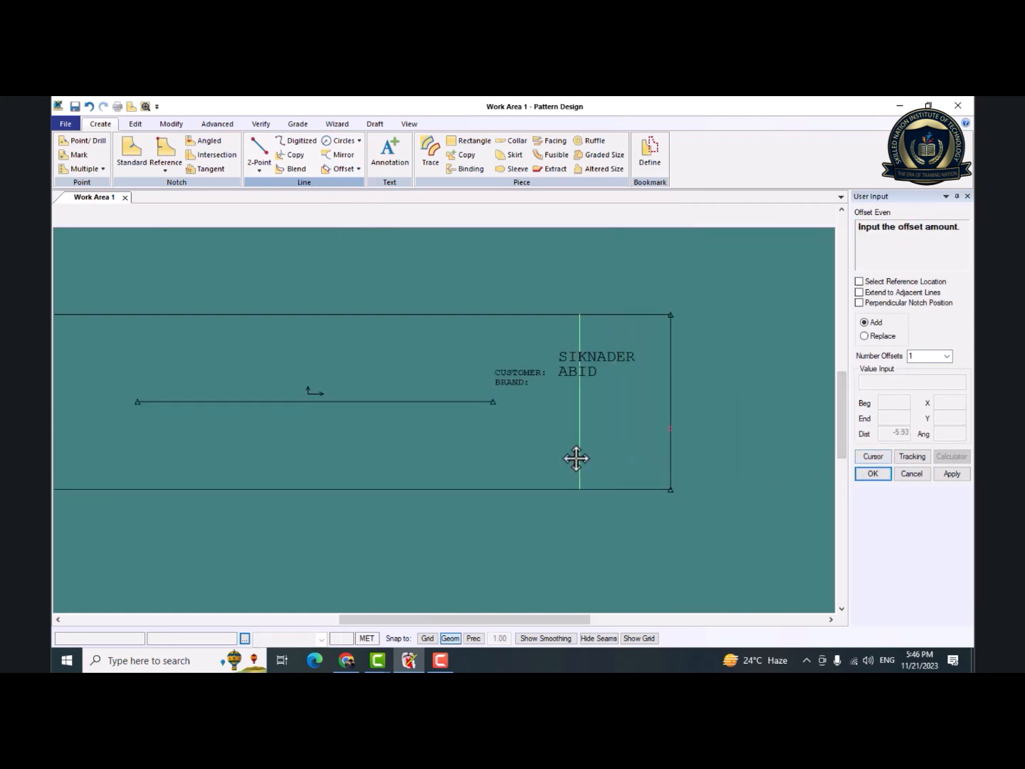
pyautogui.click(397, 444)
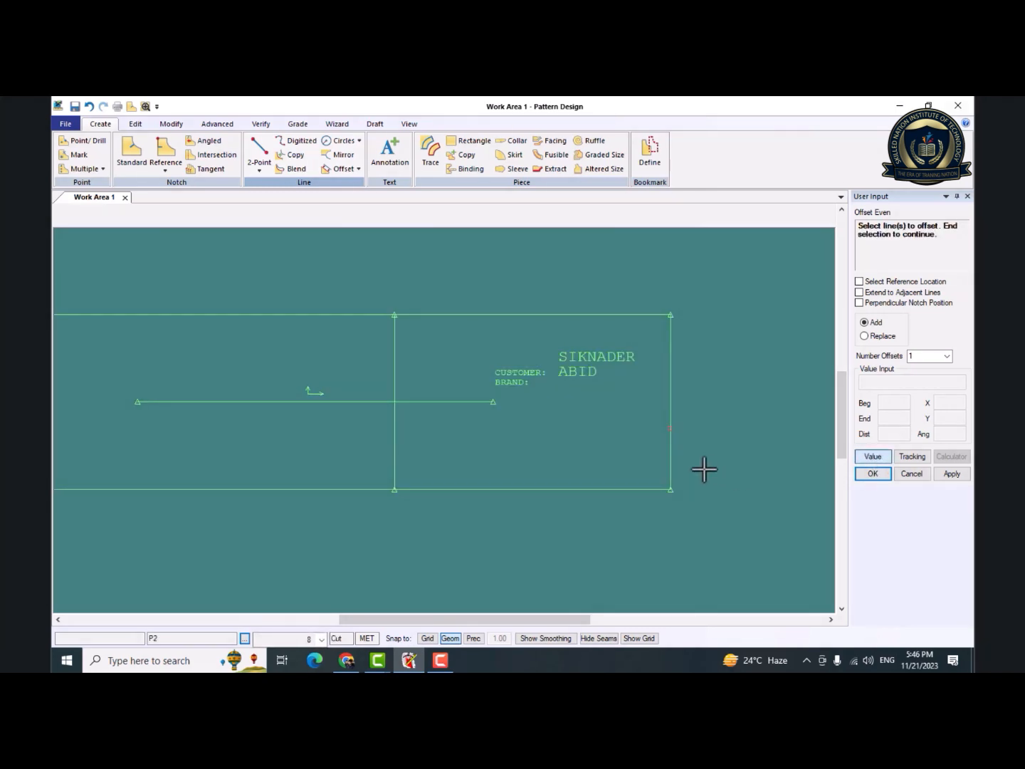
# Offset the piece's right edge inward by entering a distance of -4, and finish the Offset Even command.
pyautogui.click(670, 451)
pyautogui.rightClick(672, 451)
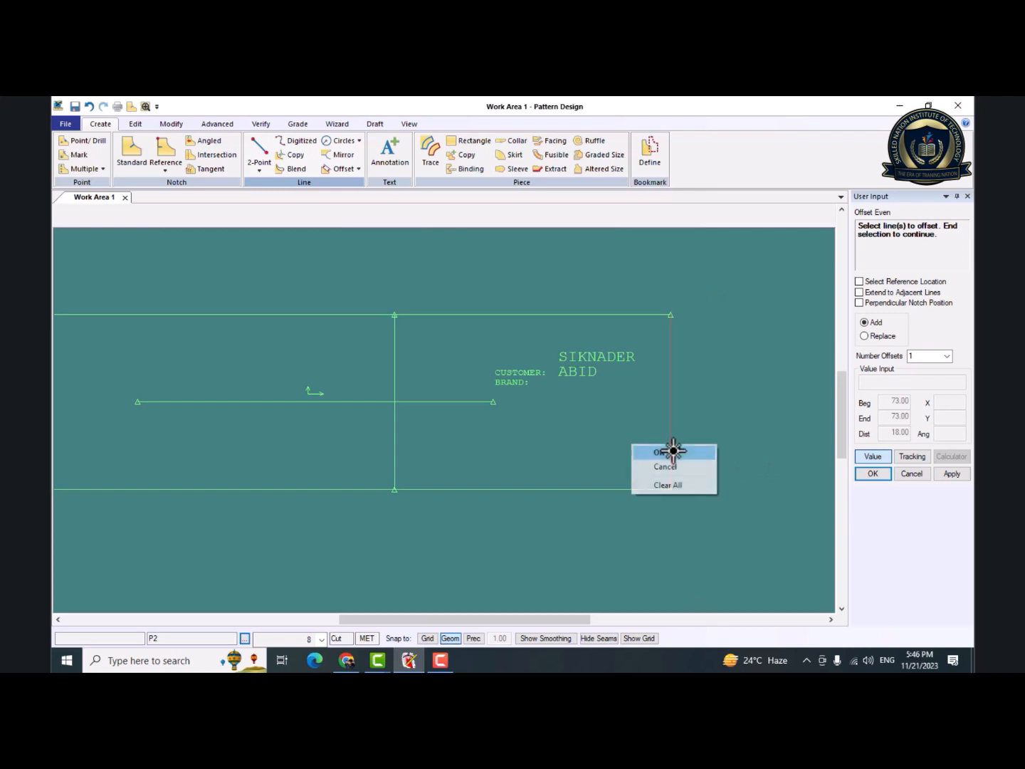
pyautogui.click(673, 450)
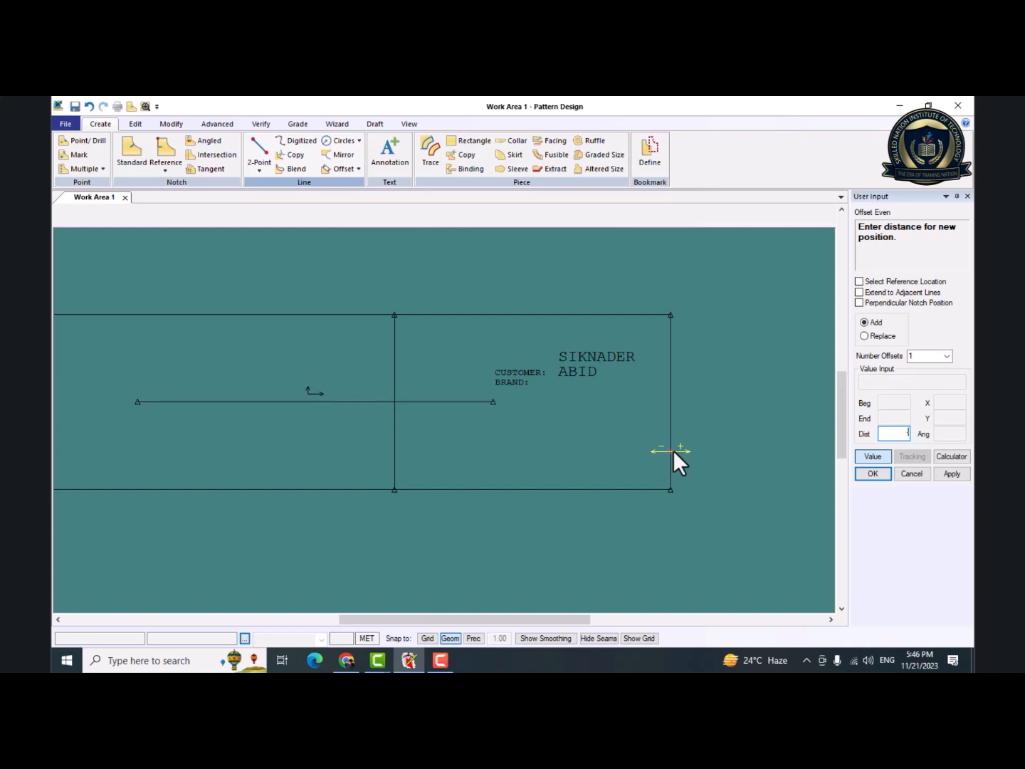
pyautogui.write('-4')
pyautogui.press('Return')
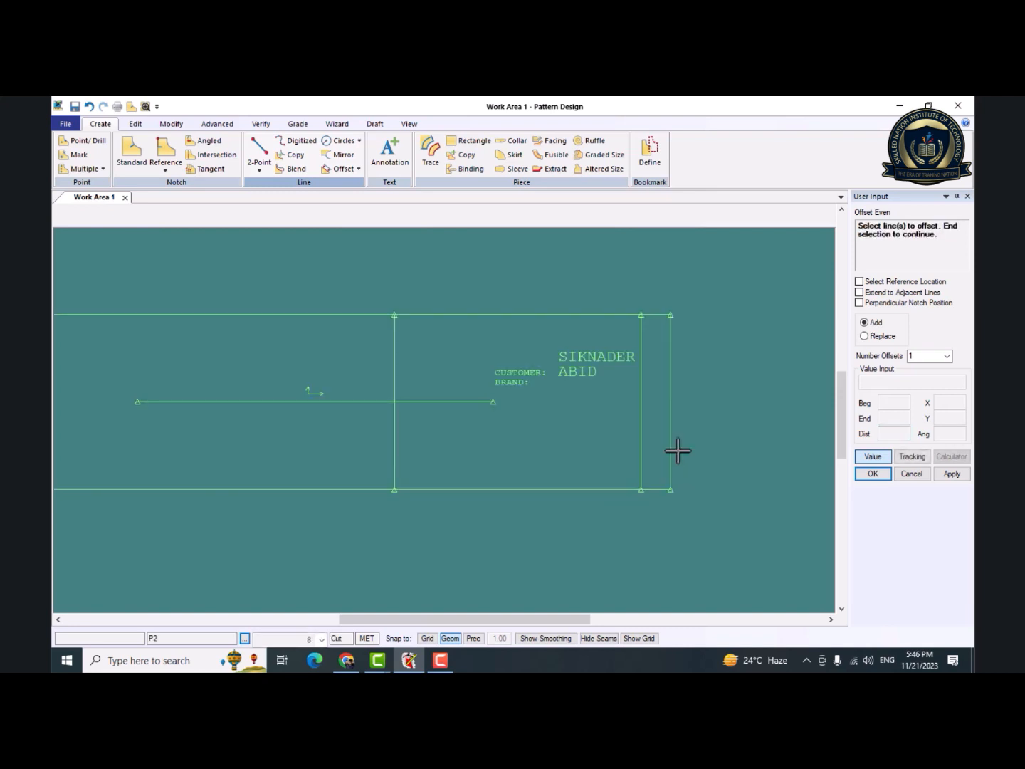
pyautogui.rightClick(674, 450)
pyautogui.click(673, 449)
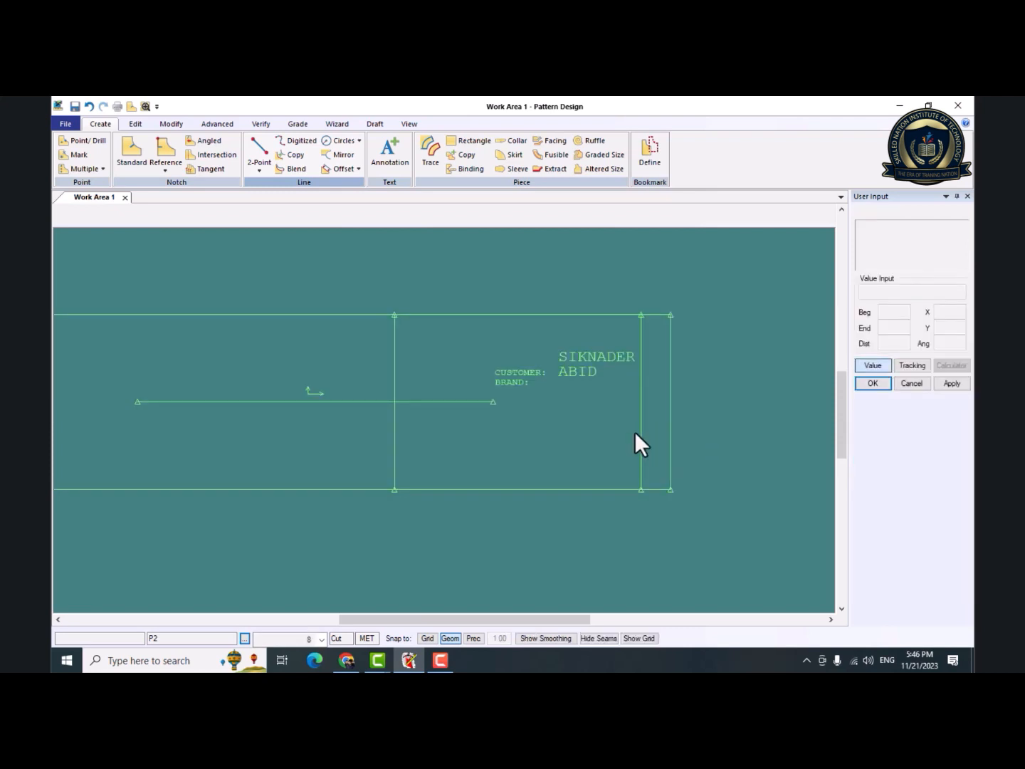
# Create 3 even offsets at a distance of -1 from the vertical line nearest the piece's right edge.
pyautogui.click(358, 170)
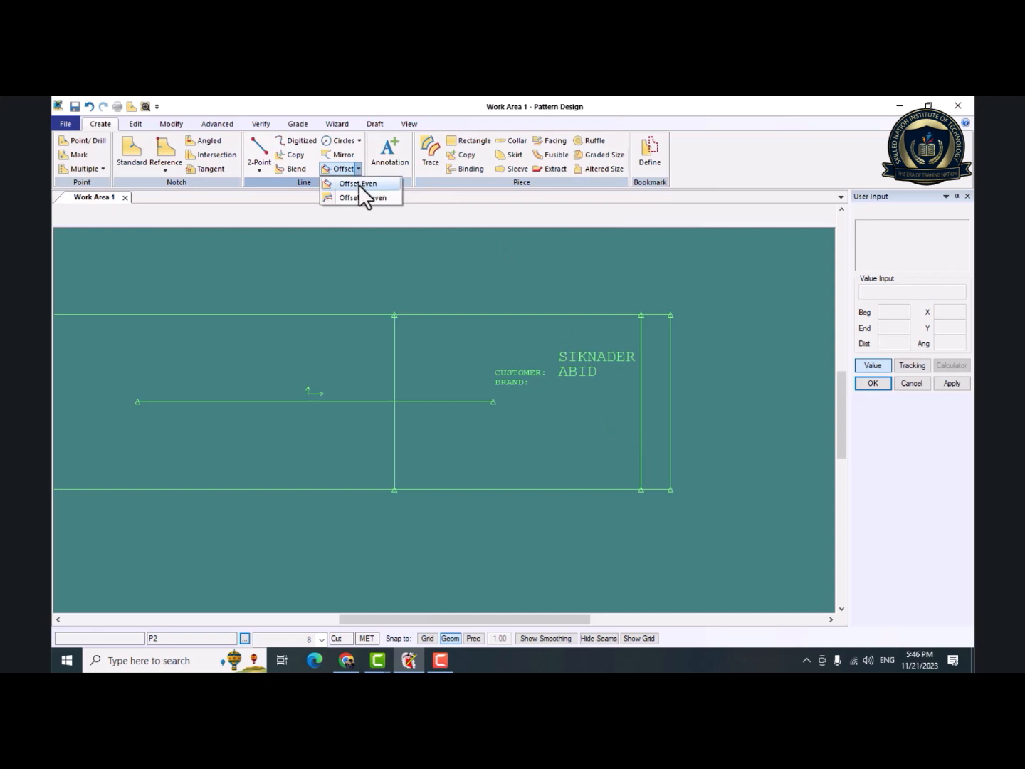
pyautogui.click(358, 183)
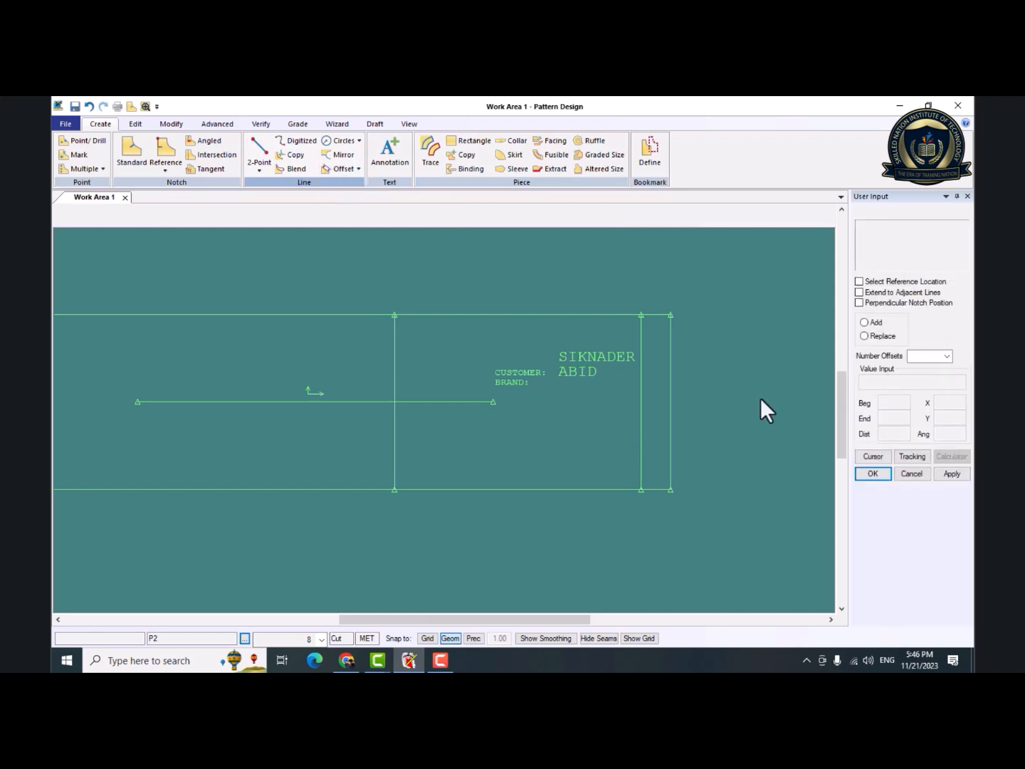
pyautogui.click(947, 356)
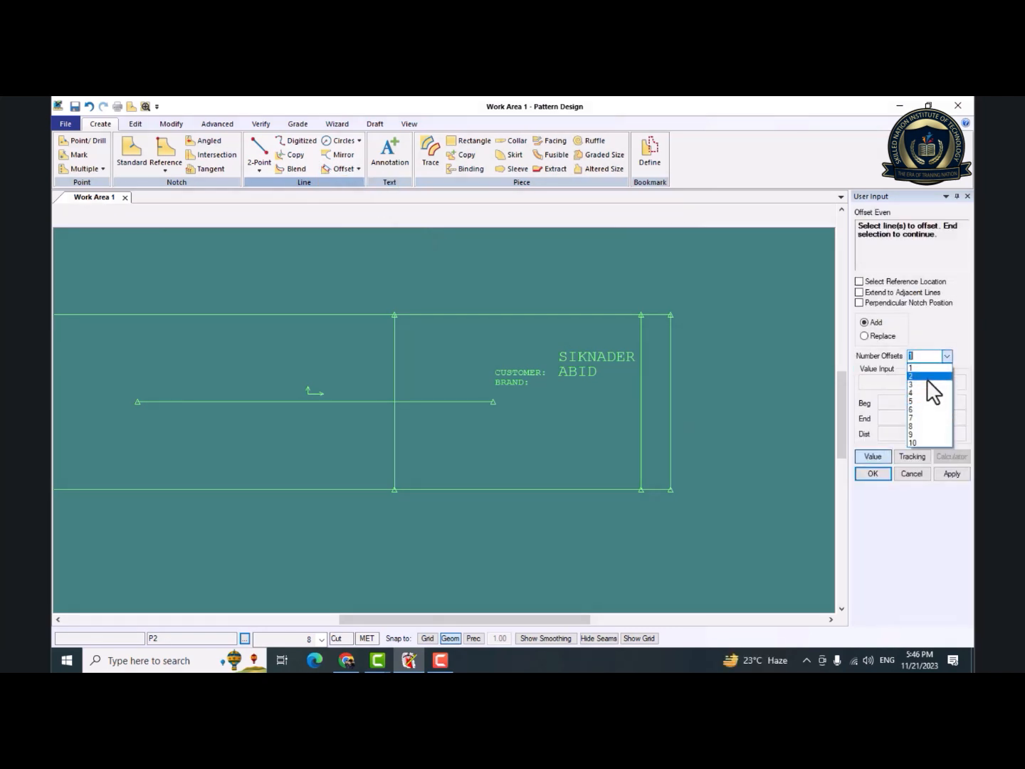
pyautogui.click(925, 384)
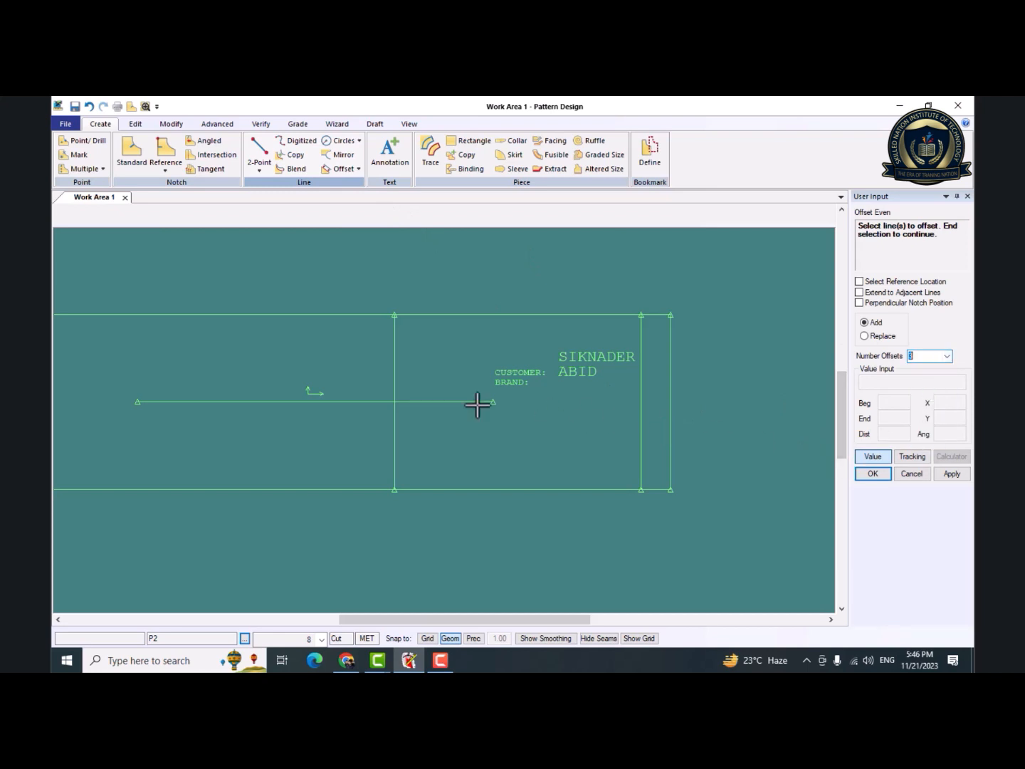
pyautogui.click(642, 435)
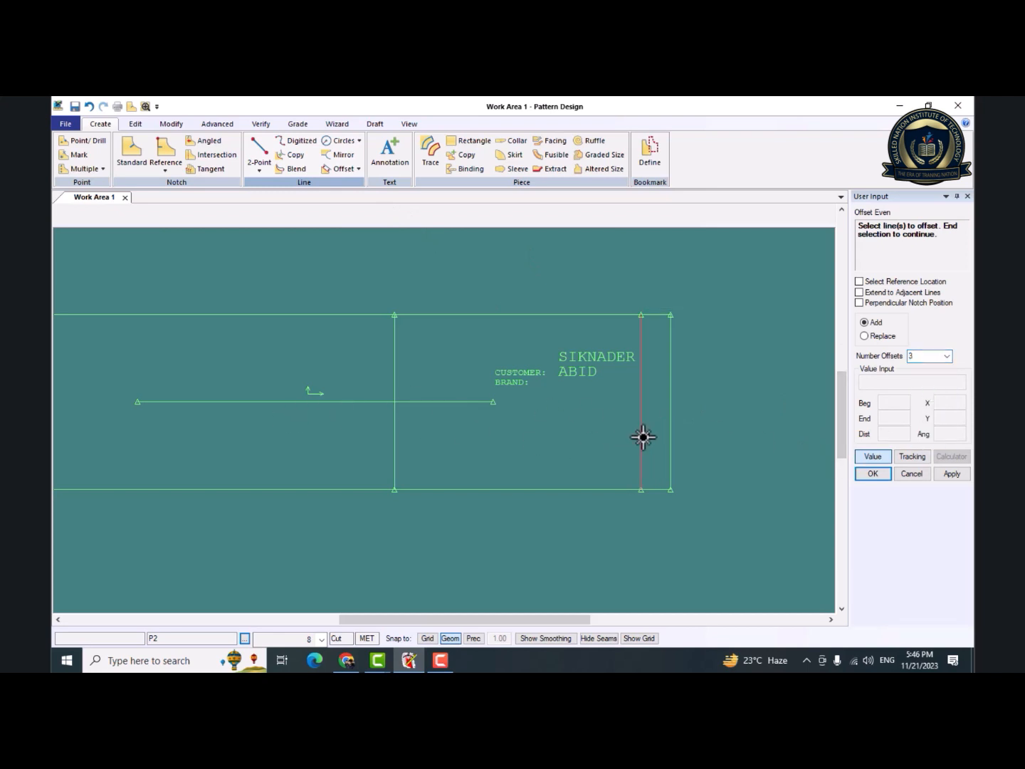
pyautogui.rightClick(643, 437)
pyautogui.click(644, 439)
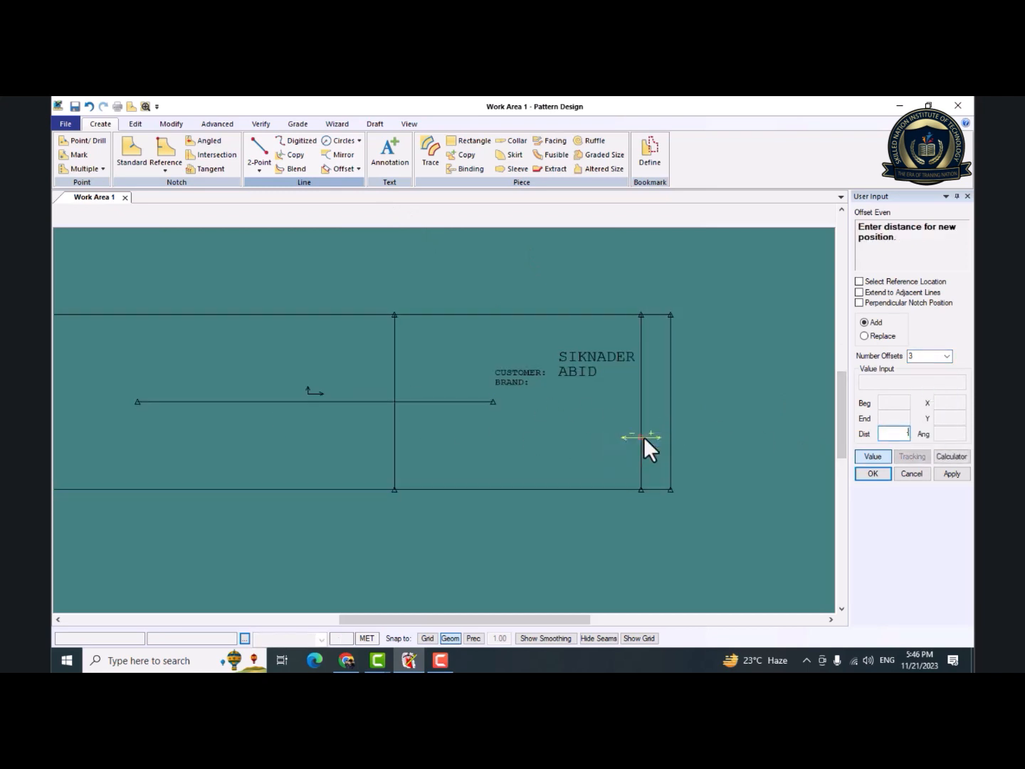
pyautogui.write('-1')
pyautogui.press('Return')
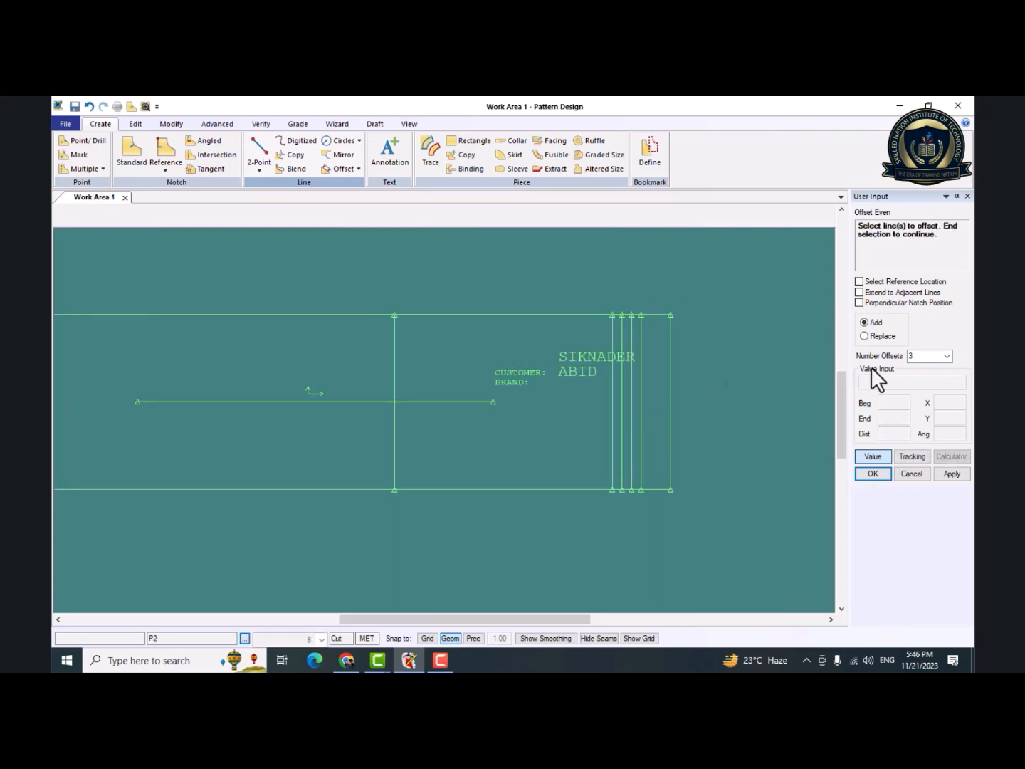
# Create 1 even offset at a distance of 6 from the vertical line crossing the inner horizontal line, and finish the Offset Even command.
pyautogui.click(947, 355)
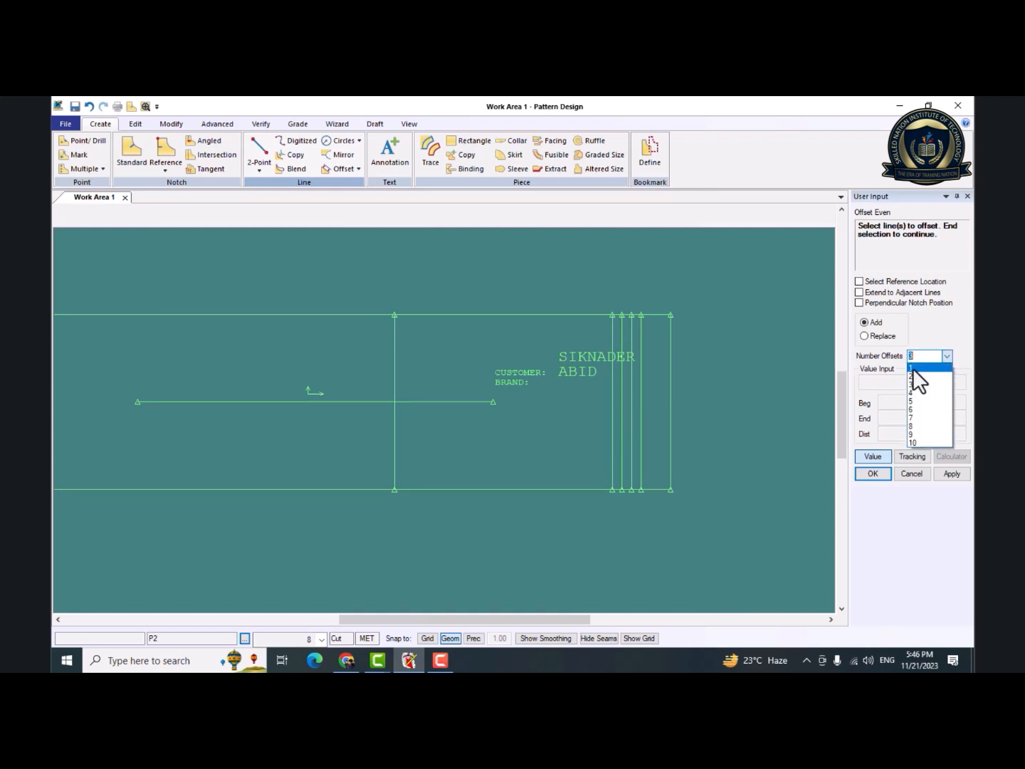
pyautogui.click(914, 370)
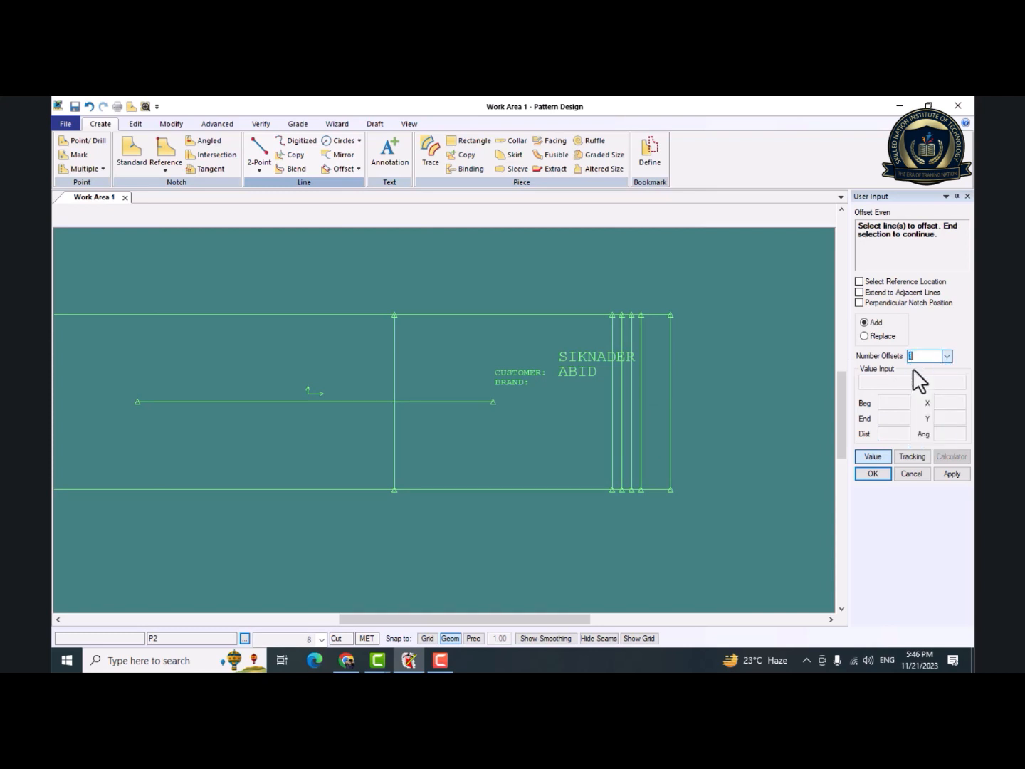
pyautogui.click(396, 437)
pyautogui.rightClick(395, 437)
pyautogui.click(421, 442)
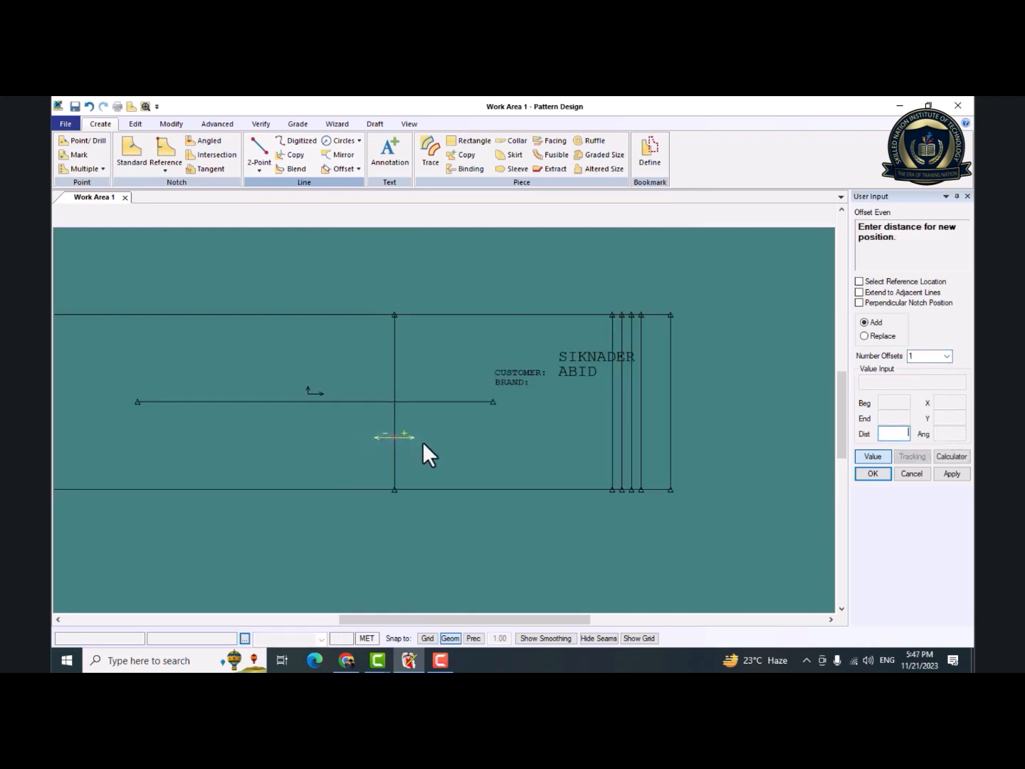
pyautogui.write('6')
pyautogui.press('Return')
pyautogui.rightClick(422, 441)
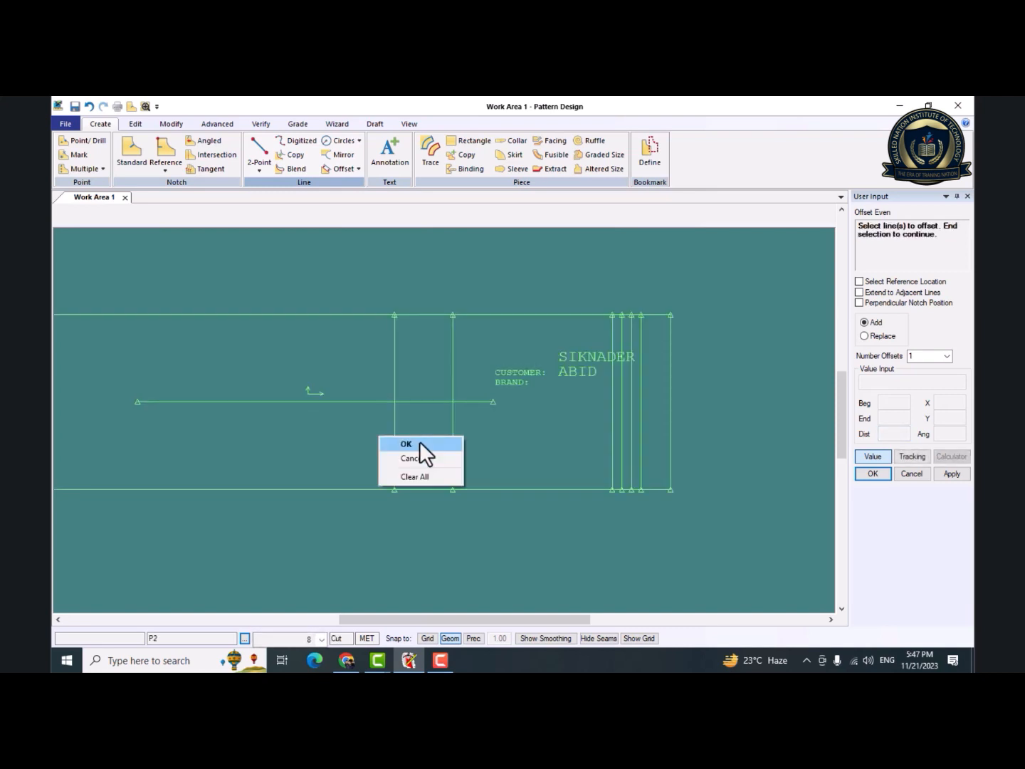
pyautogui.click(406, 444)
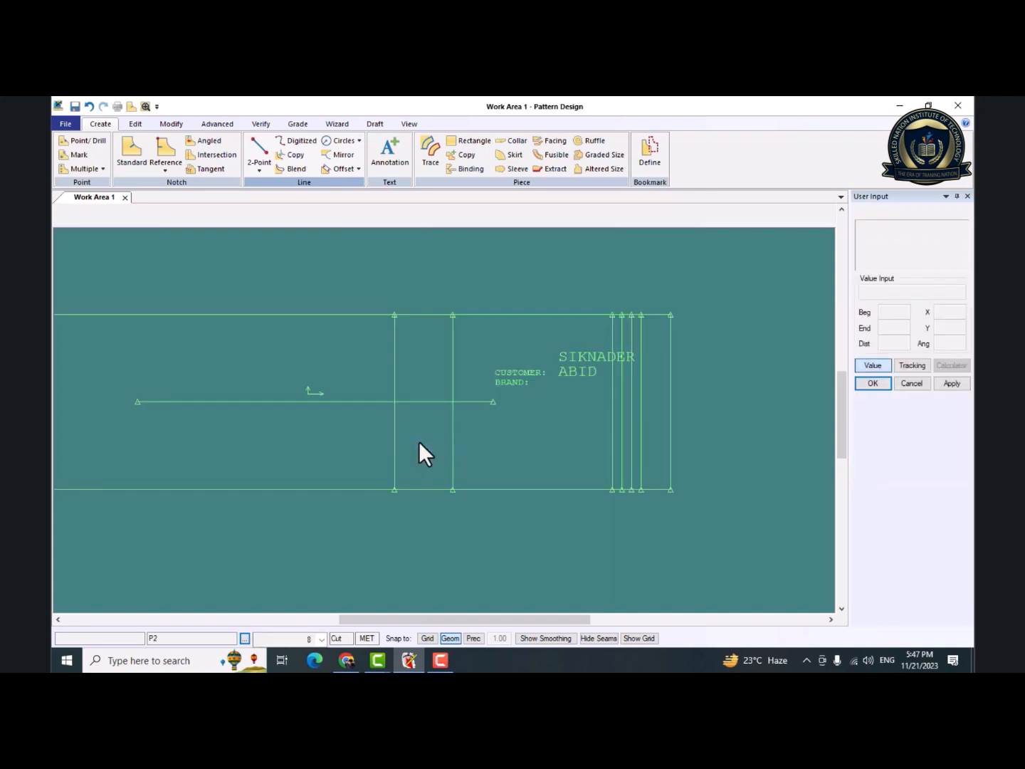
pyautogui.click(358, 170)
pyautogui.click(368, 183)
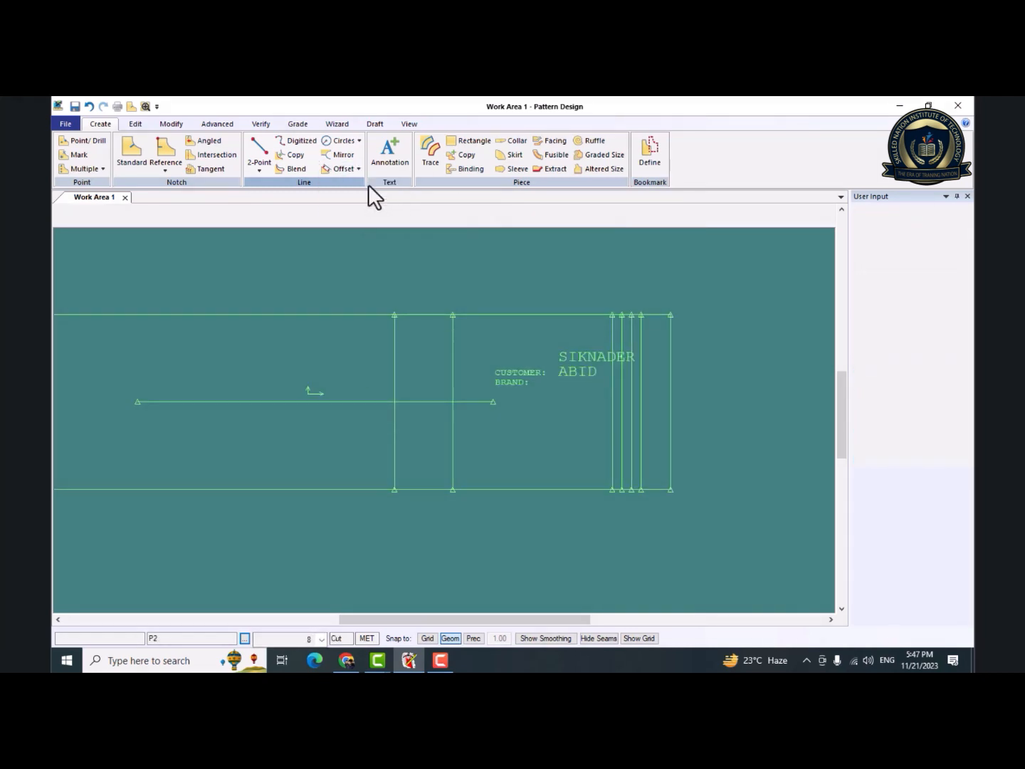
pyautogui.click(674, 337)
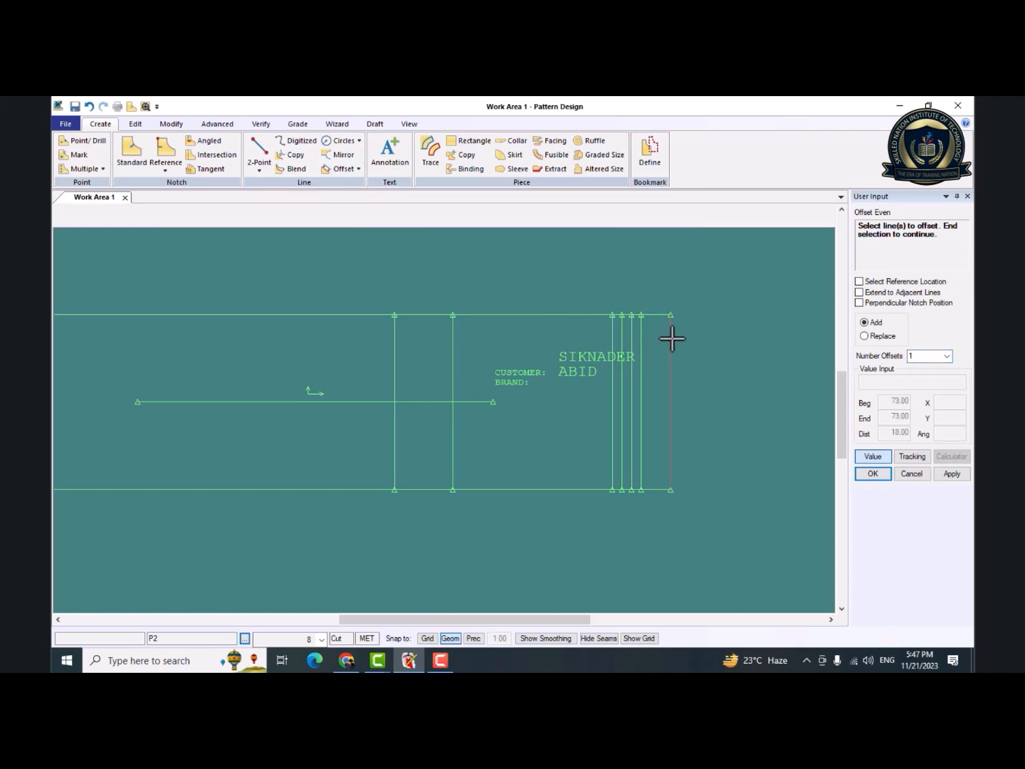
pyautogui.rightClick(684, 340)
pyautogui.click(688, 343)
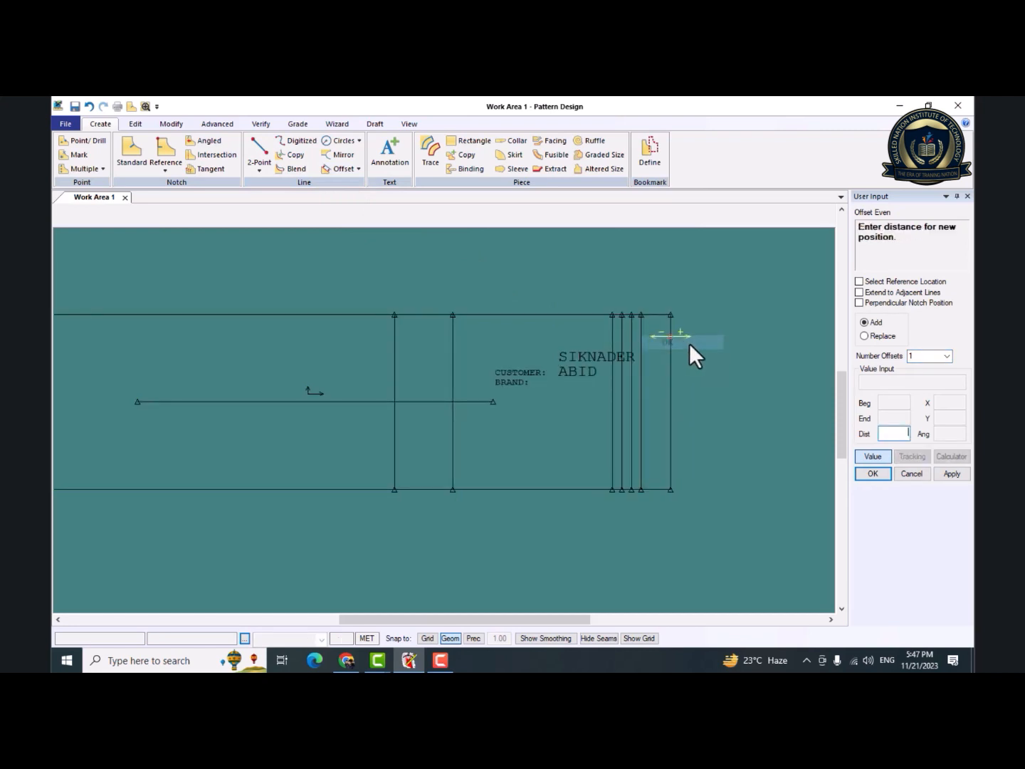
pyautogui.rightClick(694, 343)
pyautogui.click(687, 359)
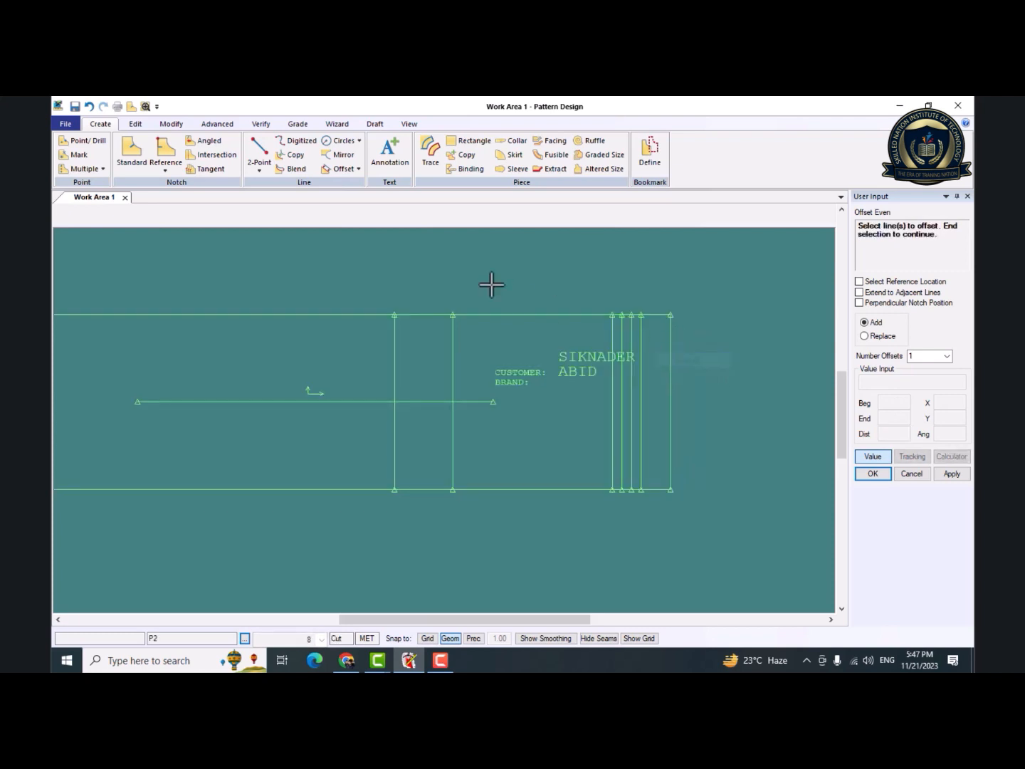
# Create an Offset Uneven copy of the piece's right edge outside the piece, starting from the edge's lower end point.
pyautogui.click(359, 169)
pyautogui.click(360, 198)
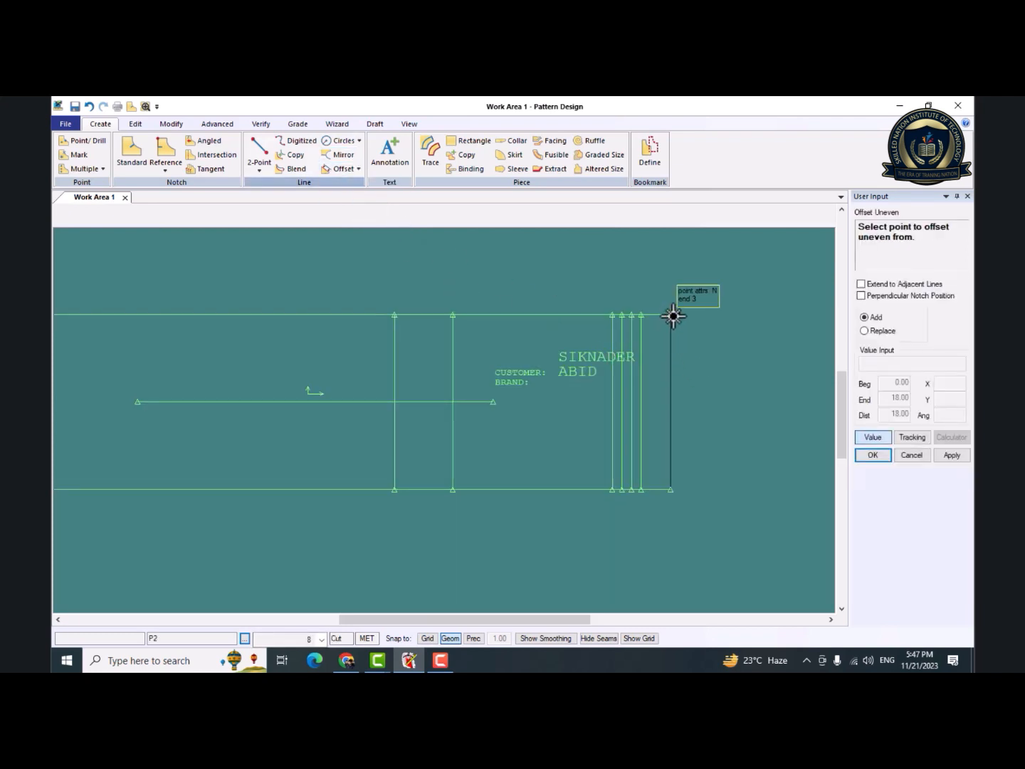
pyautogui.click(668, 481)
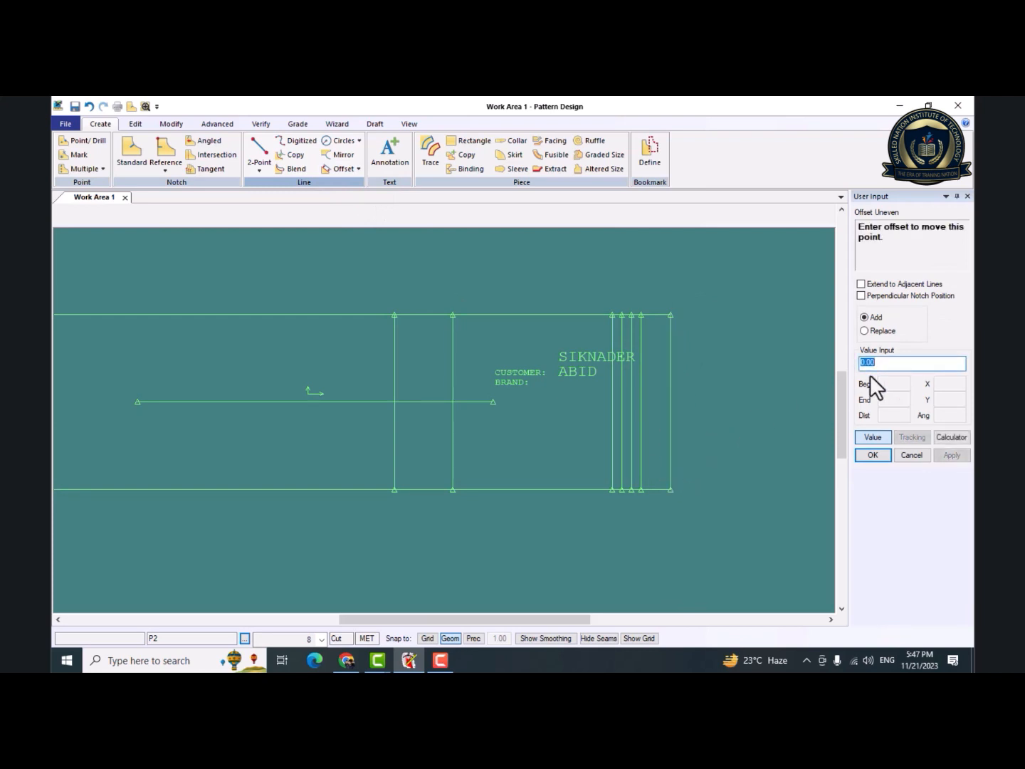
pyautogui.press('Return')
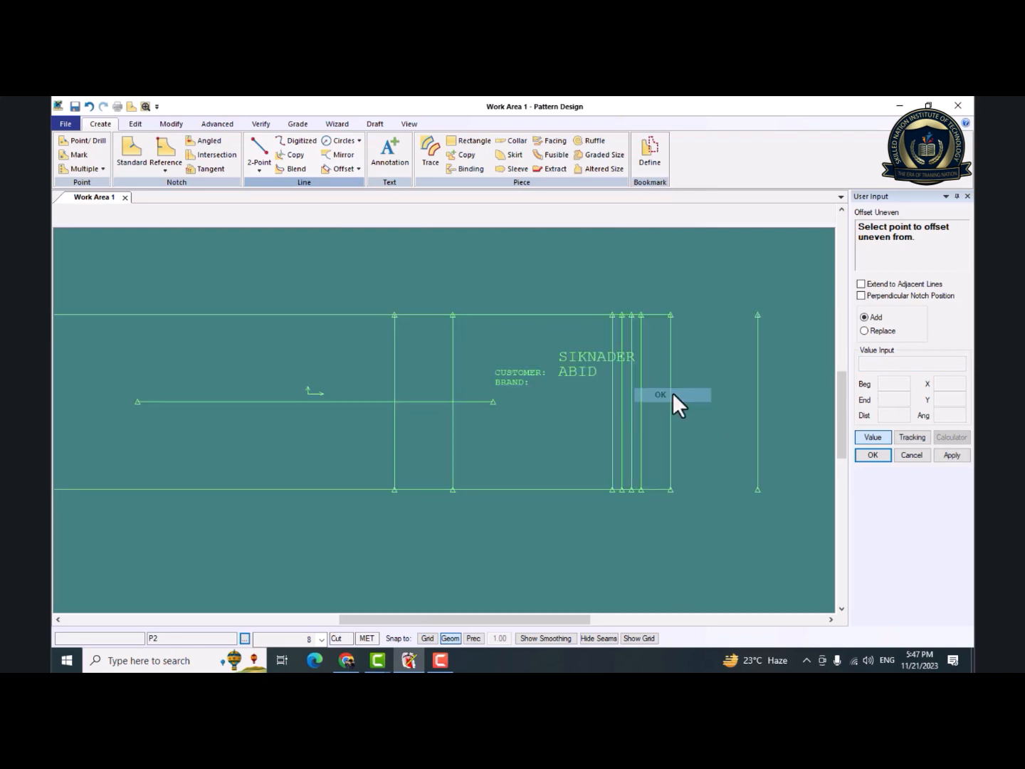
# Create an Offset Uneven copy of the right edge inside the piece, starting from its lower end point, and finish the command.
pyautogui.click(337, 171)
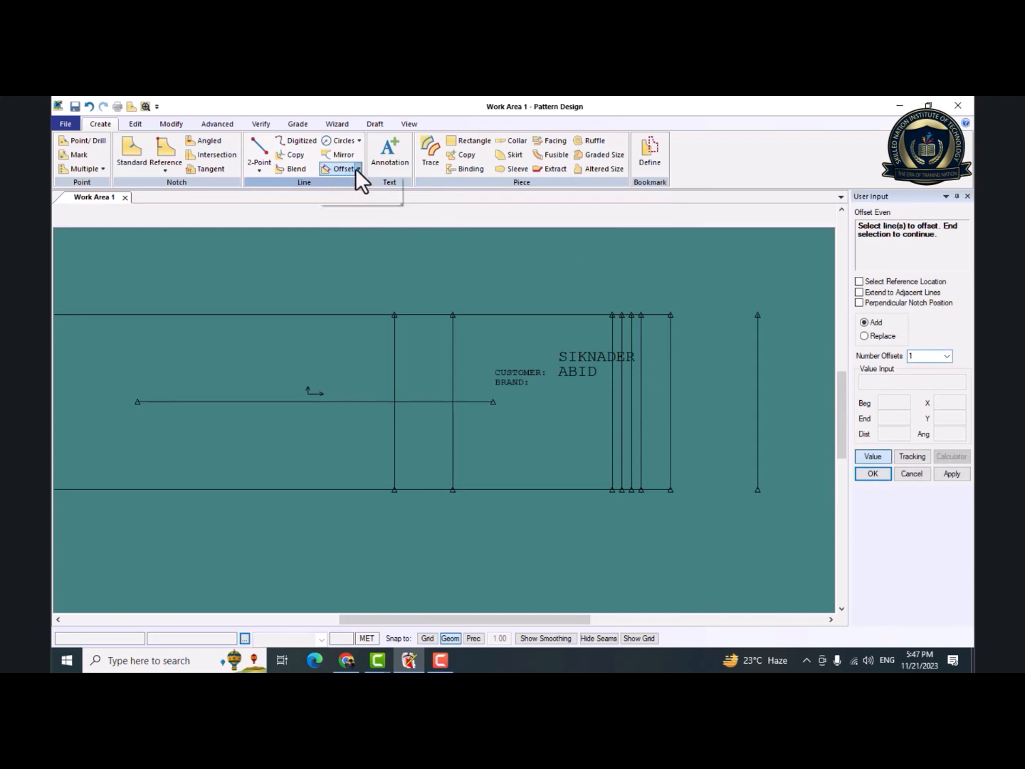
pyautogui.click(358, 168)
pyautogui.click(357, 193)
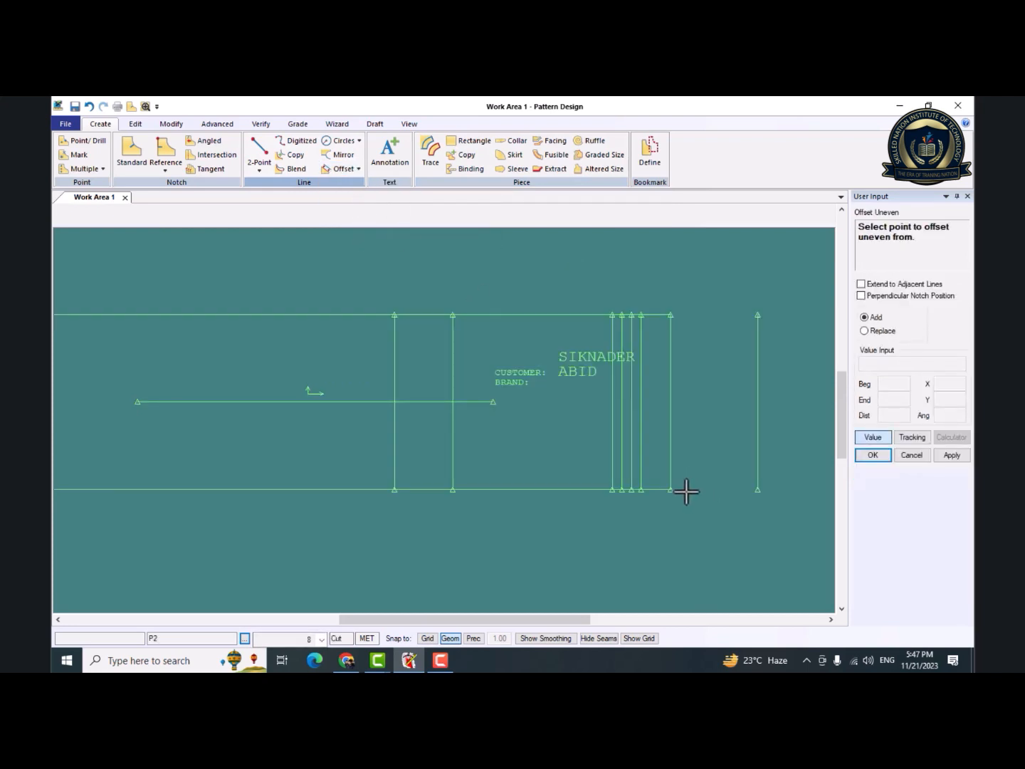
pyautogui.click(675, 490)
pyautogui.rightClick(678, 491)
pyautogui.click(874, 366)
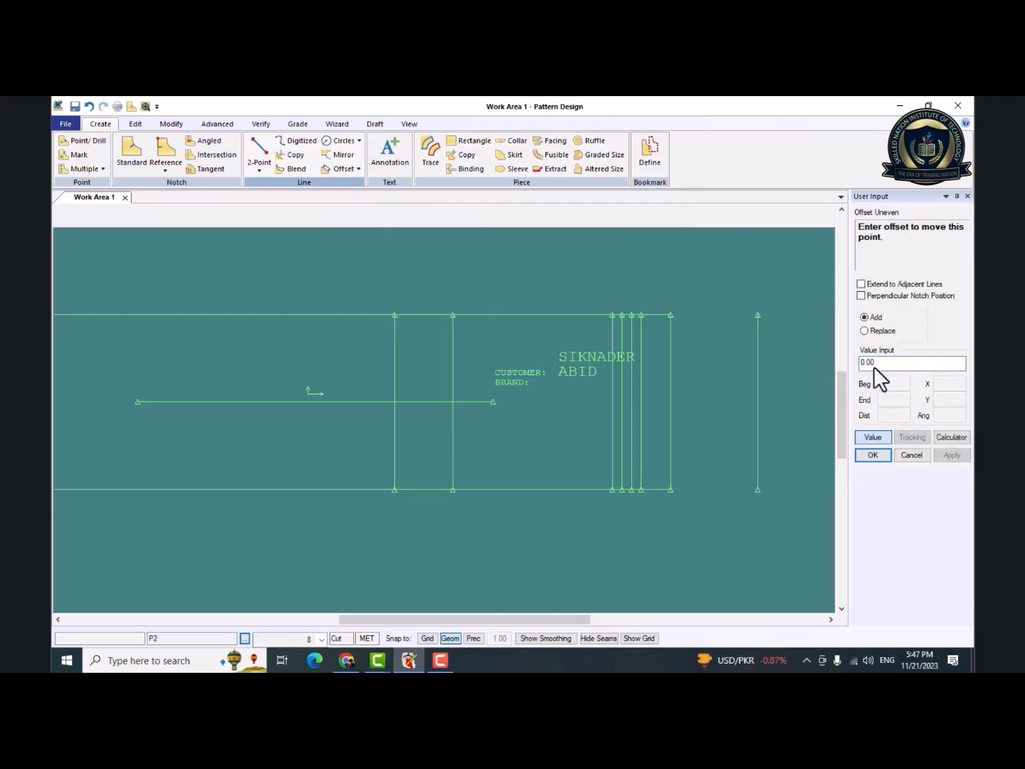
pyautogui.moveTo(874, 364); pyautogui.dragTo(849, 363)
pyautogui.write('1')
pyautogui.press('Return')
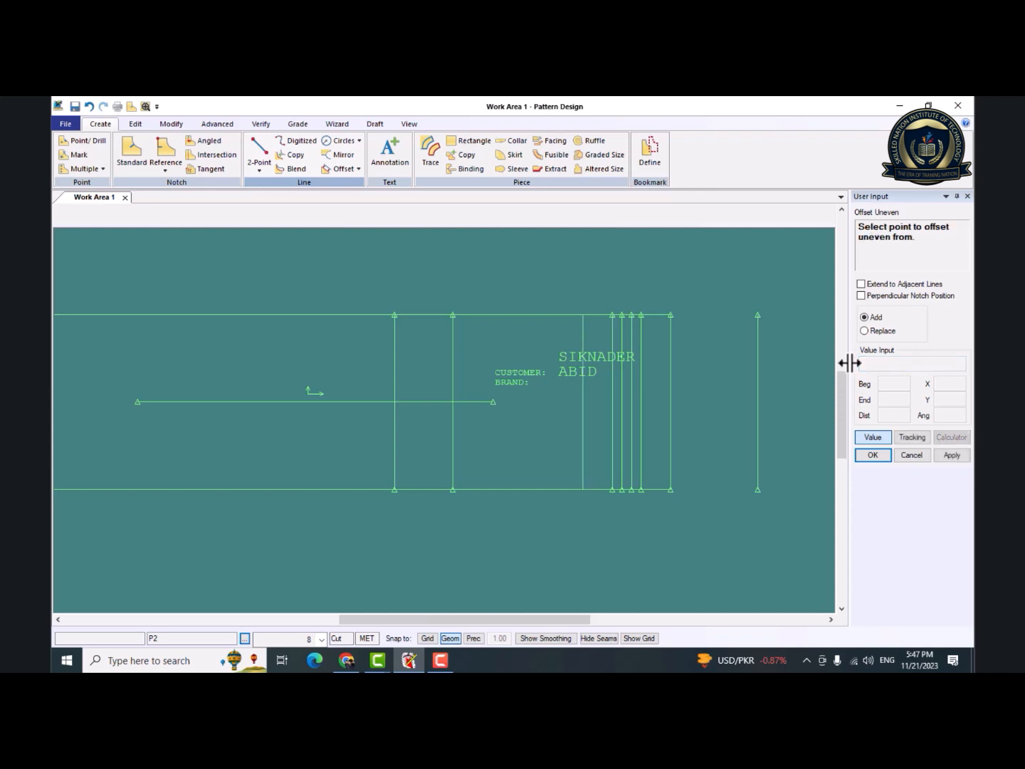
pyautogui.rightClick(584, 437)
pyautogui.click(586, 436)
pyautogui.click(358, 169)
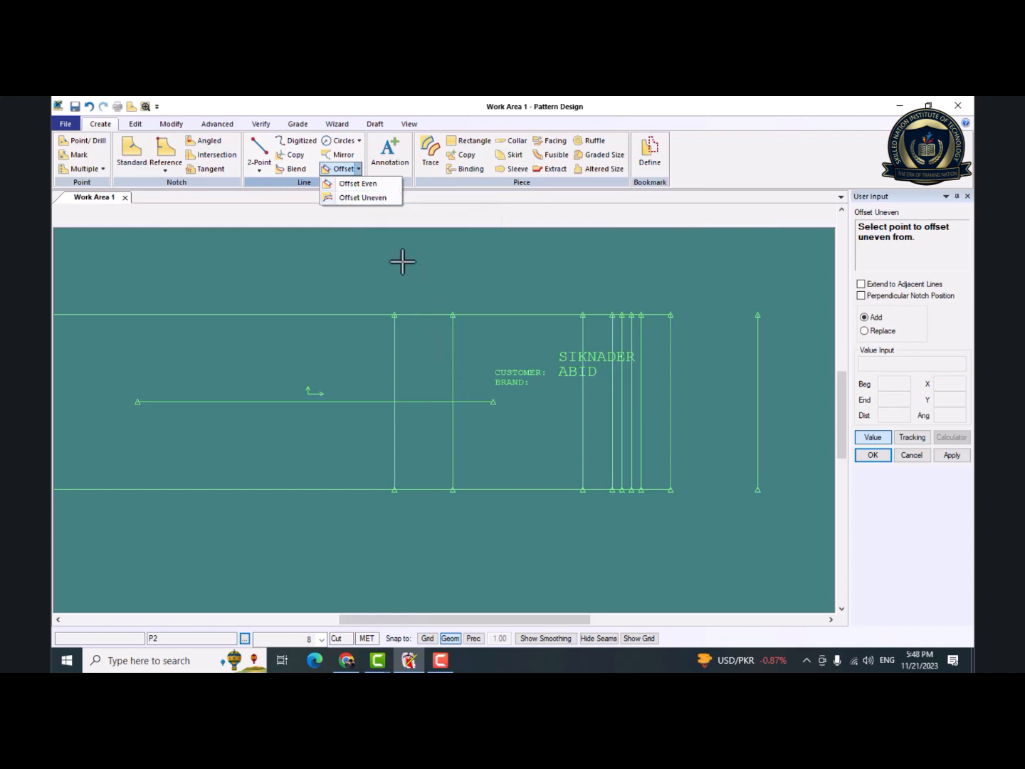
pyautogui.rightClick(365, 292)
pyautogui.click(369, 311)
# Mirror the leftmost inner vertical line about the piece's upper edge, and finish the Mirror command.
pyautogui.moveTo(469, 404); pyautogui.dragTo(486, 415, button='middle')
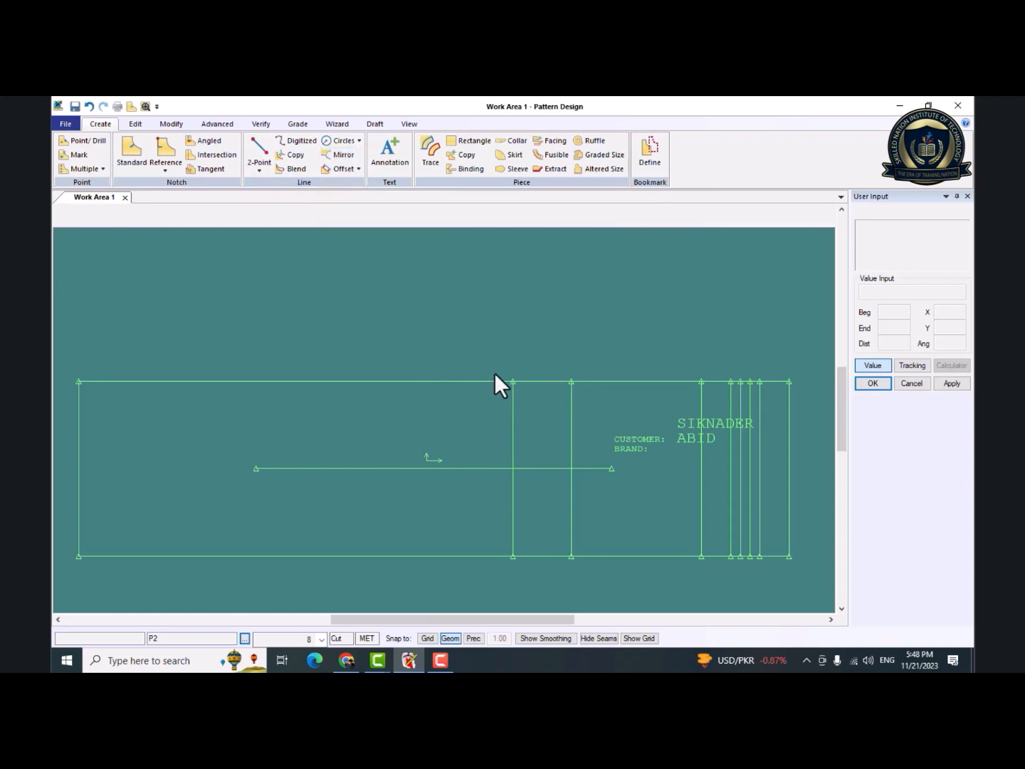
pyautogui.click(325, 153)
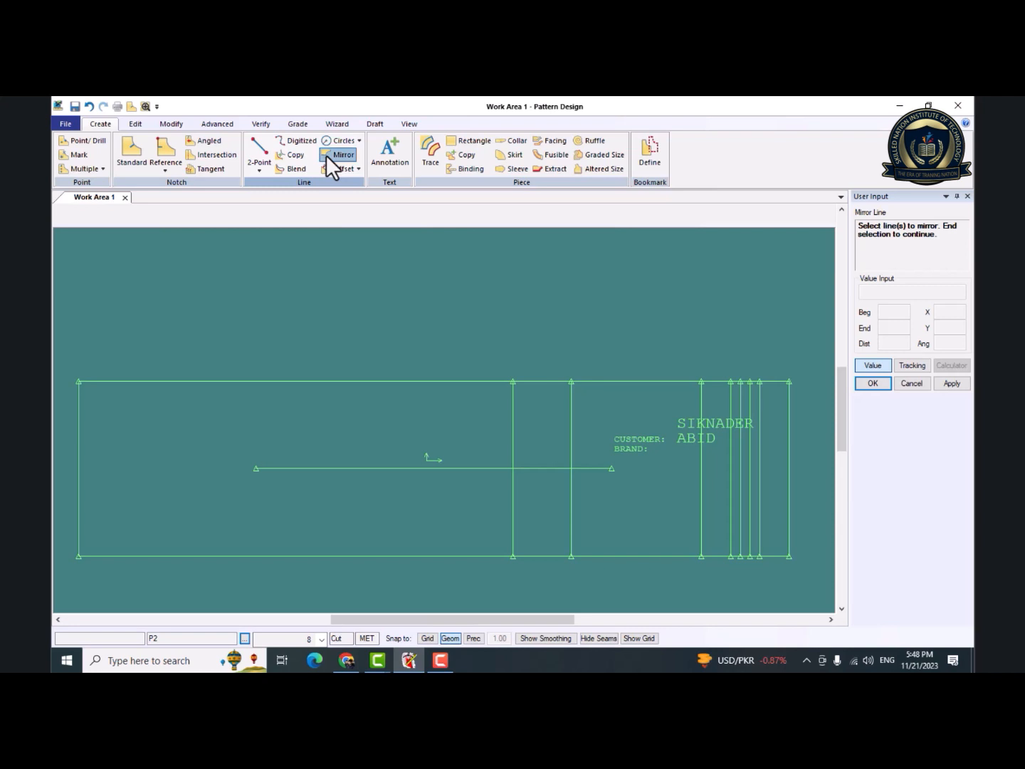
pyautogui.click(512, 424)
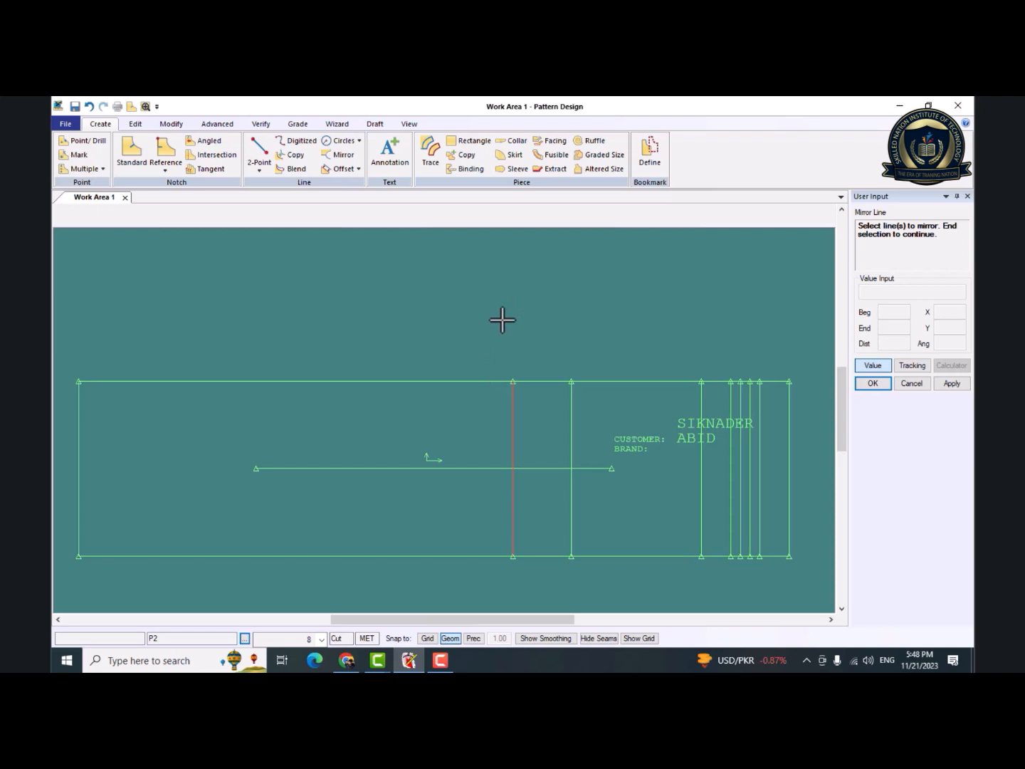
pyautogui.rightClick(513, 348)
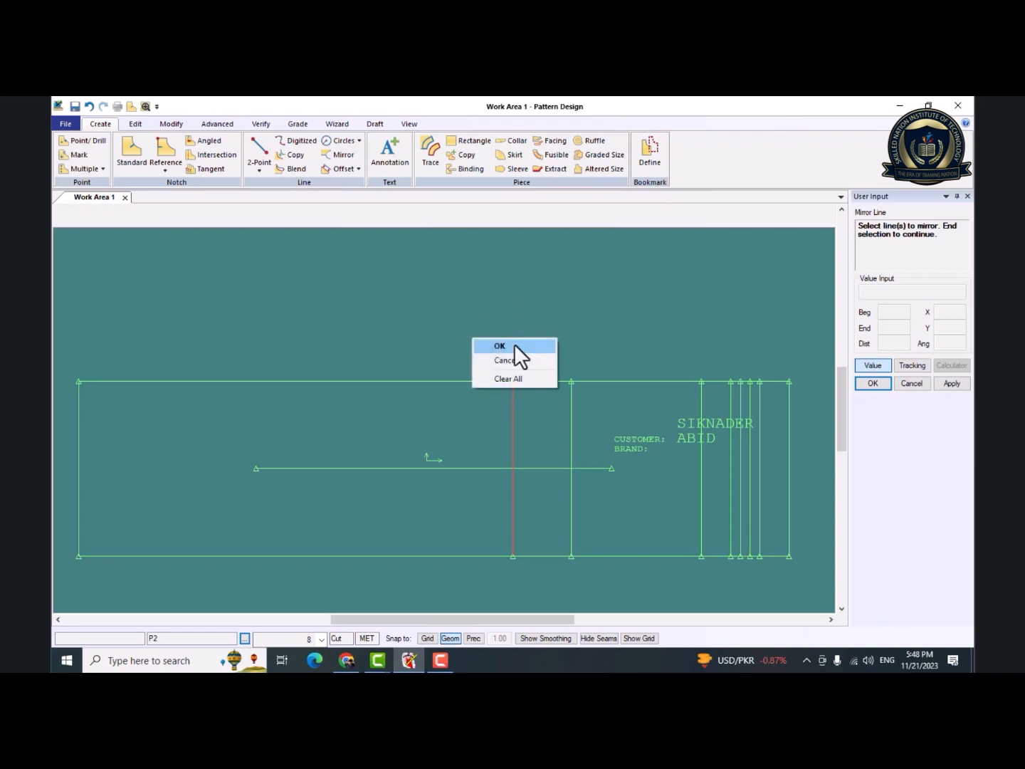
pyautogui.click(515, 343)
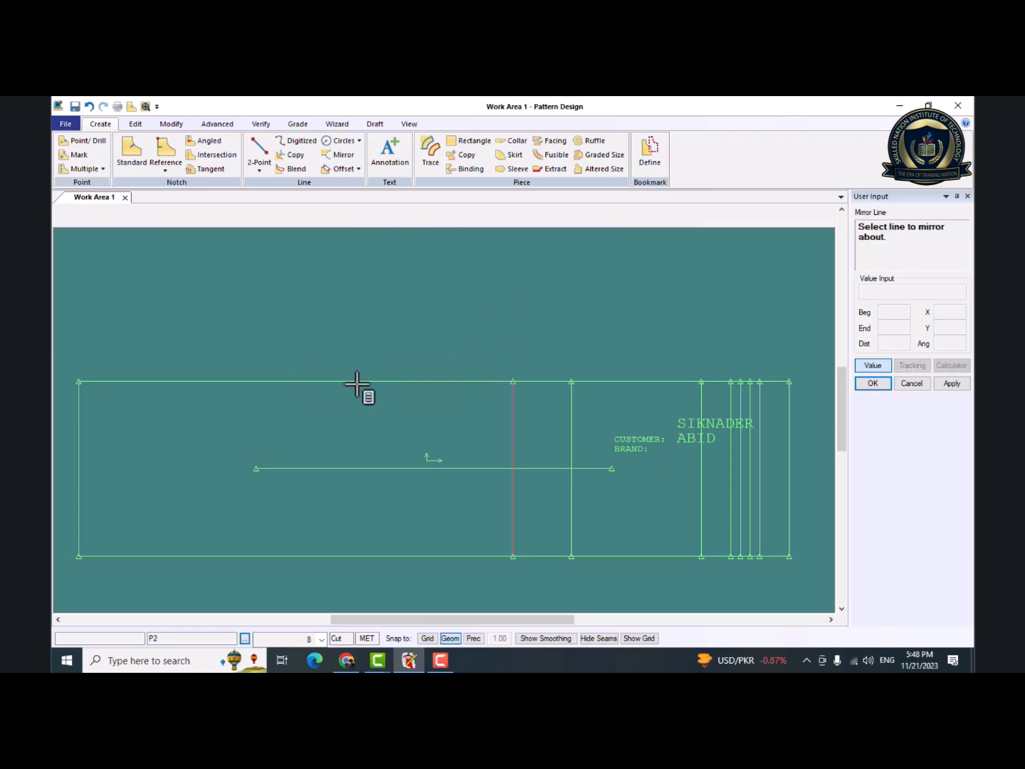
pyautogui.click(479, 382)
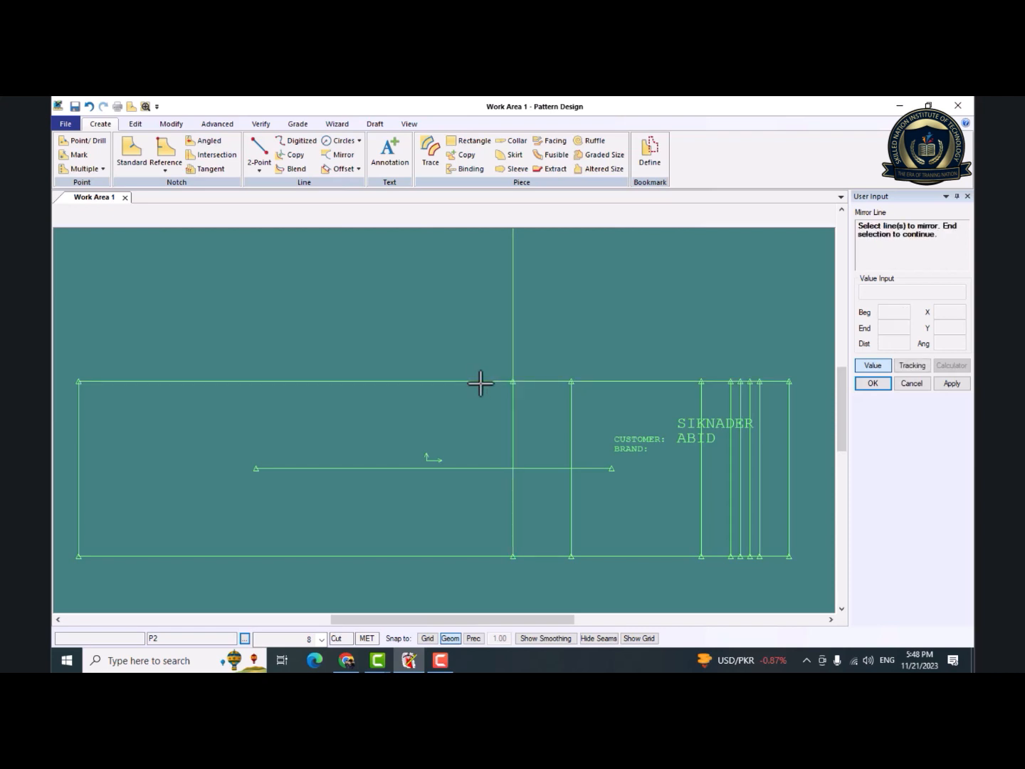
pyautogui.rightClick(476, 382)
pyautogui.click(475, 384)
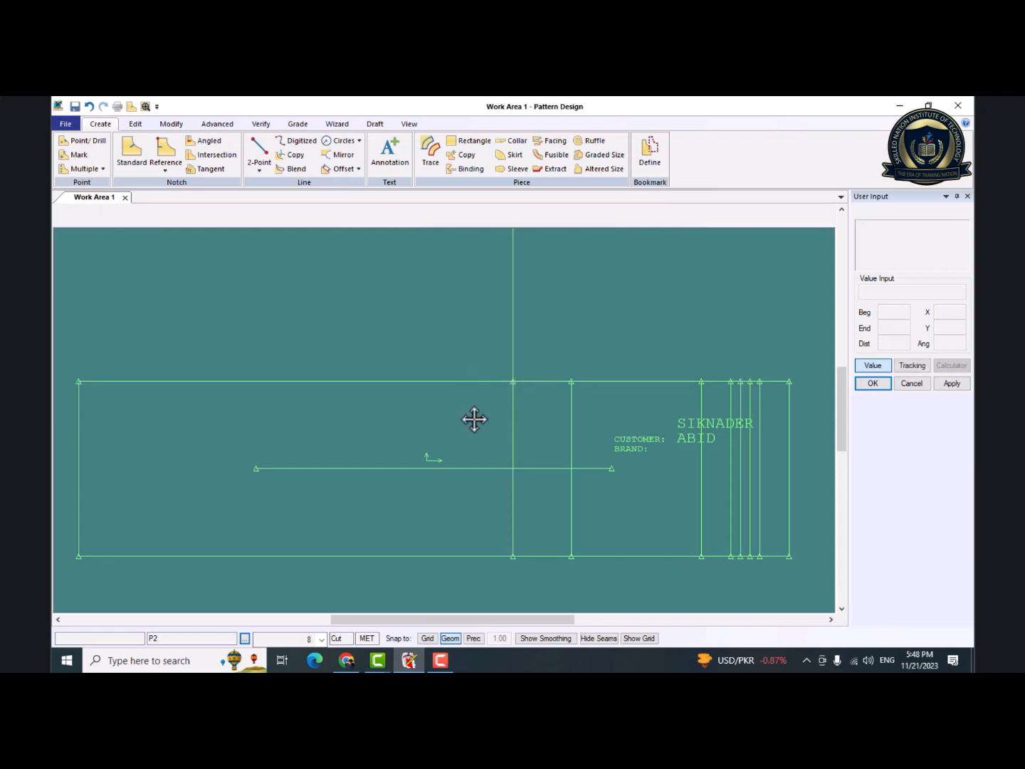
# Mirror the second inner vertical line about the leftmost inner vertical line, and finish the Mirror command.
pyautogui.moveTo(474, 420); pyautogui.dragTo(471, 452)
pyautogui.press('F8')
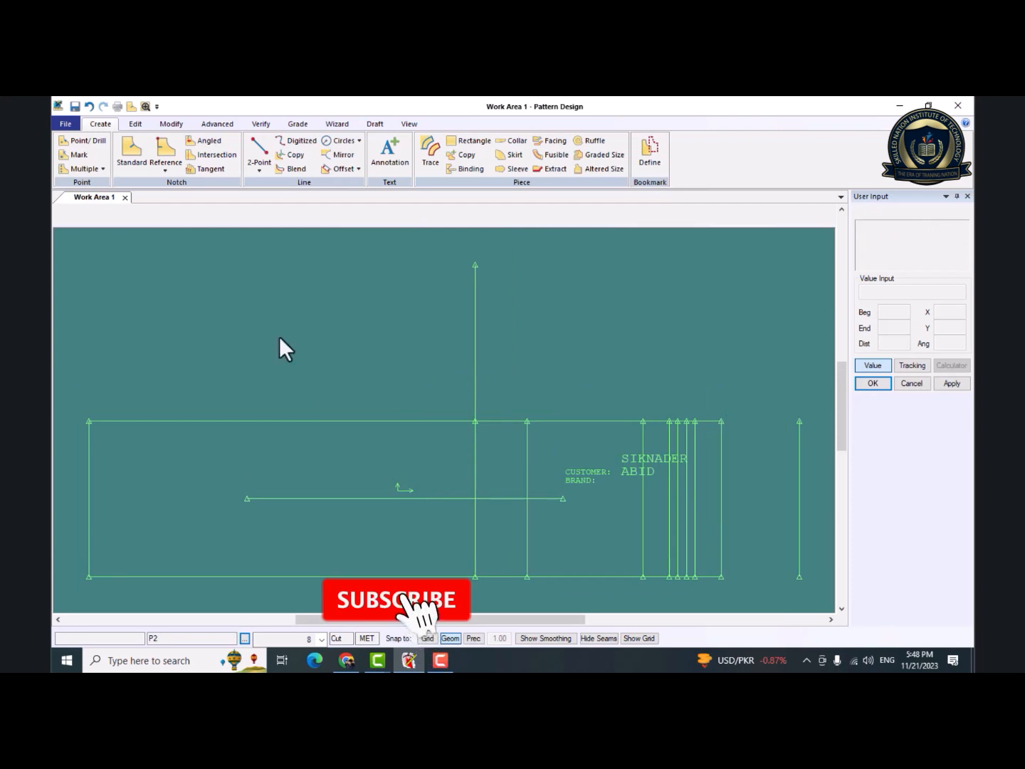
pyautogui.click(335, 158)
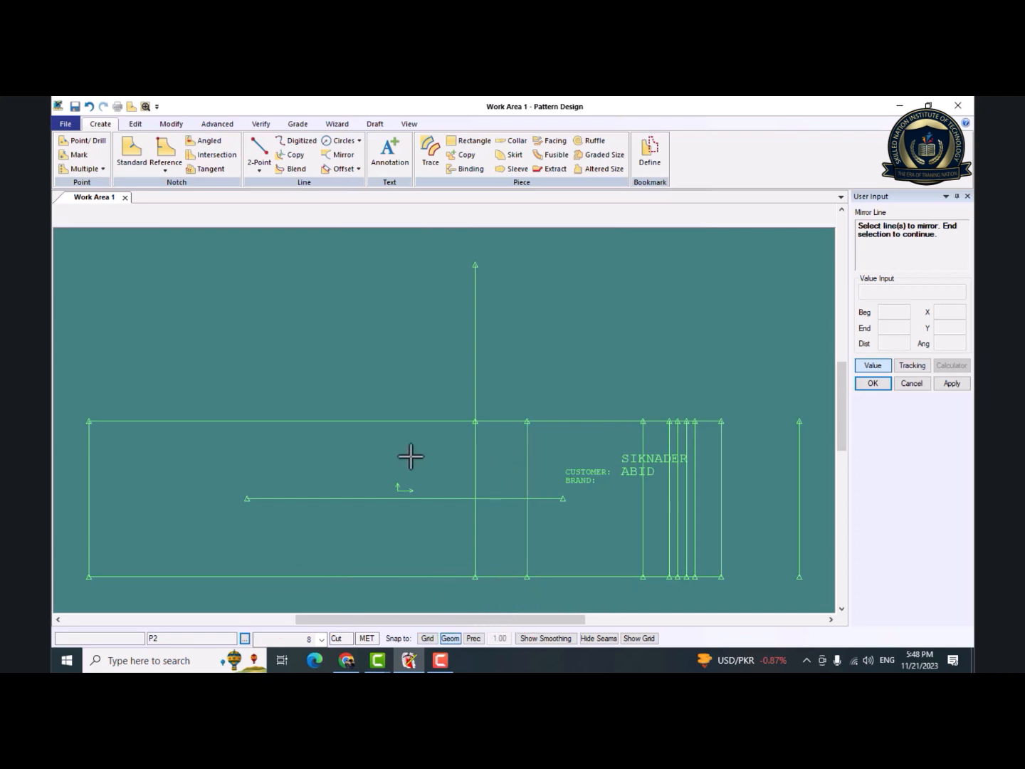
pyautogui.click(529, 458)
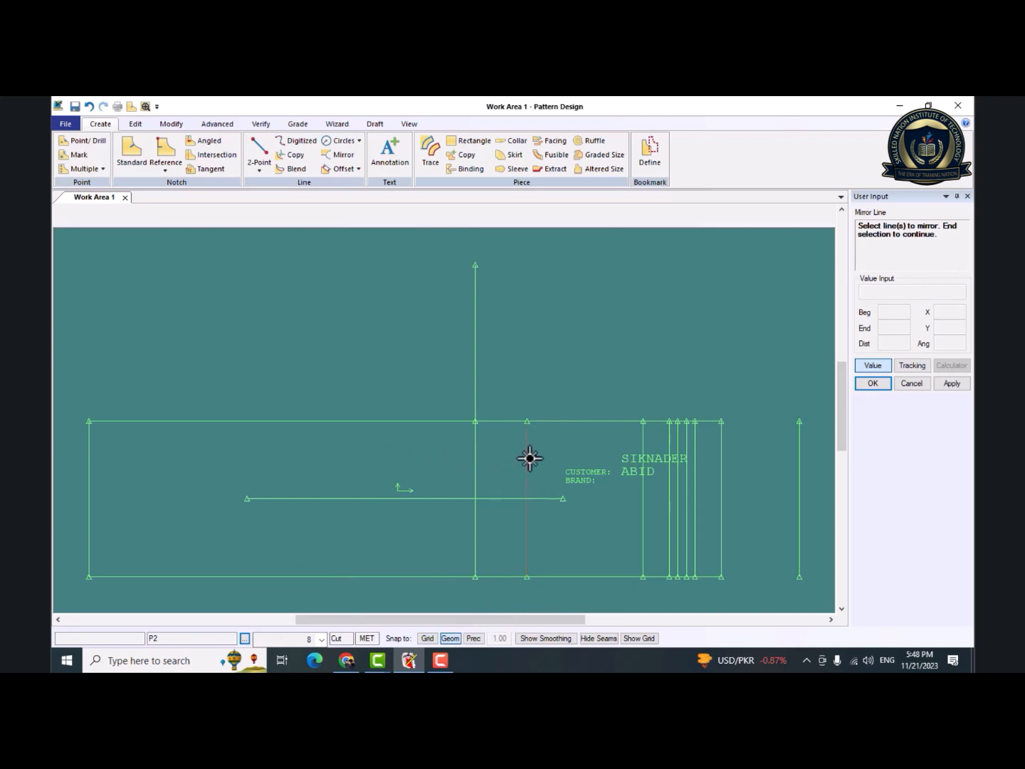
pyautogui.rightClick(529, 458)
pyautogui.click(534, 464)
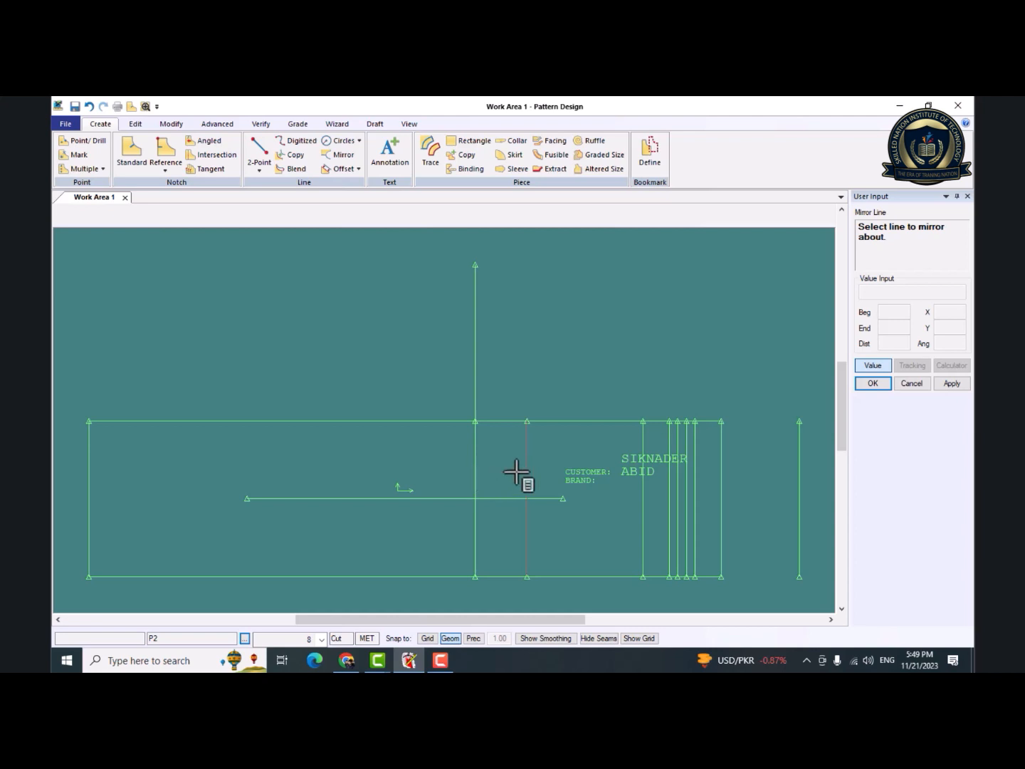
pyautogui.click(477, 479)
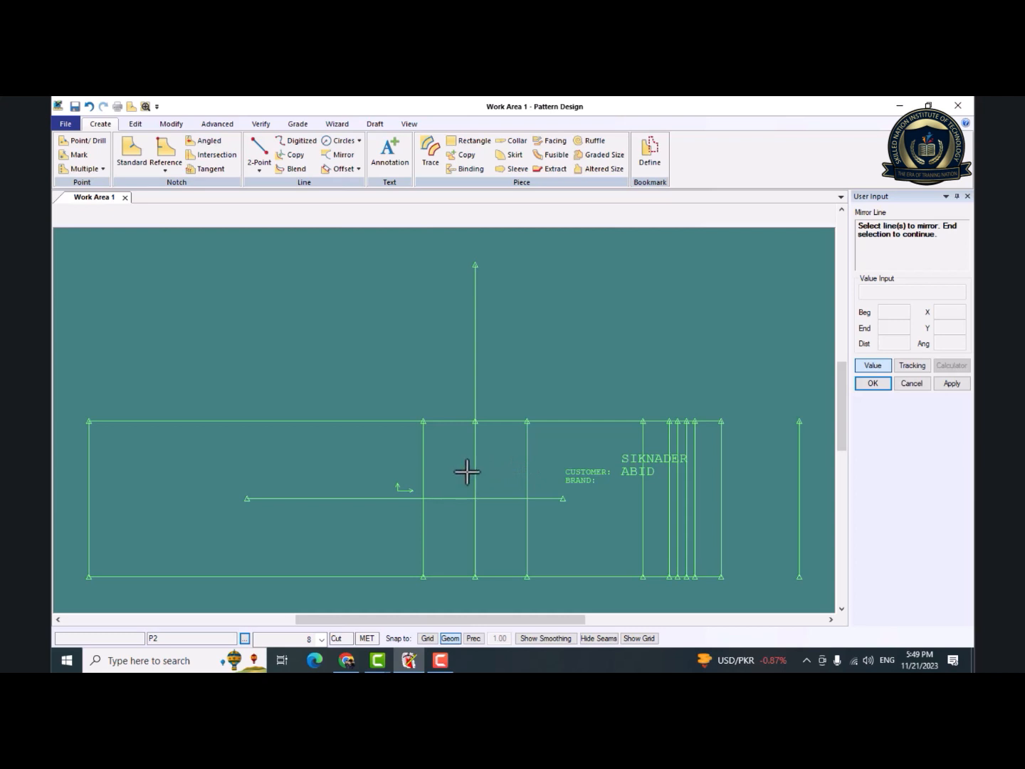
pyautogui.rightClick(394, 467)
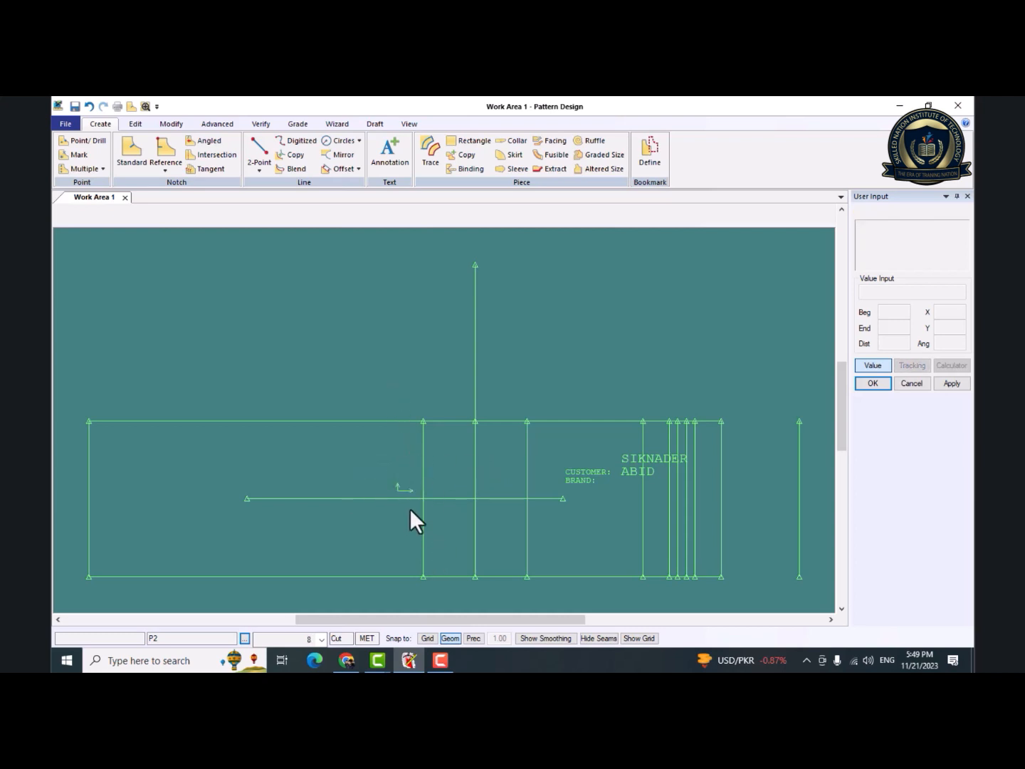
# Round the piece's upper-left corner with a Curved Intersection on the perimeter, placing the radius freehand.
pyautogui.moveTo(410, 508); pyautogui.dragTo(462, 469, button='middle')
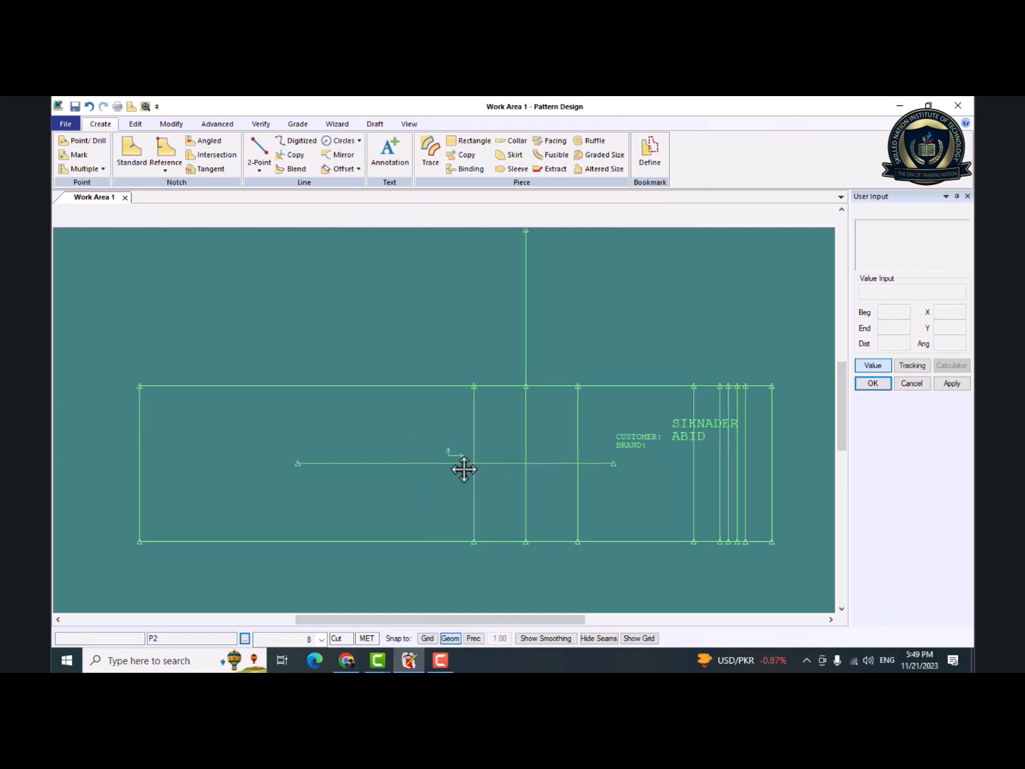
pyautogui.click(359, 144)
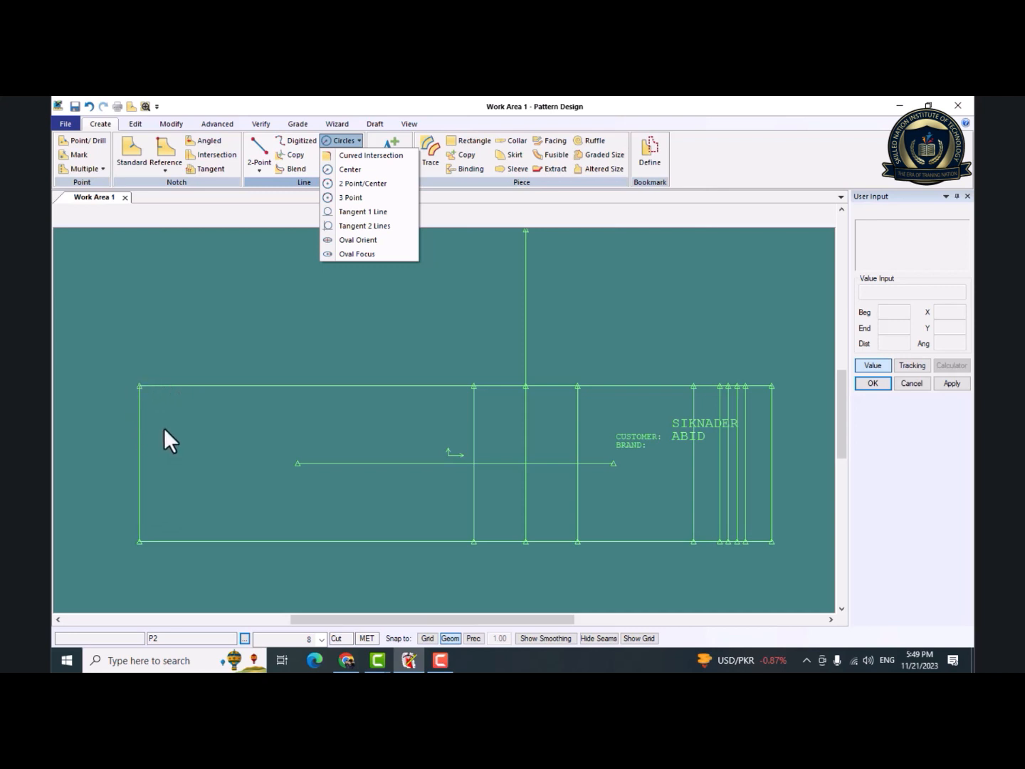
pyautogui.click(393, 156)
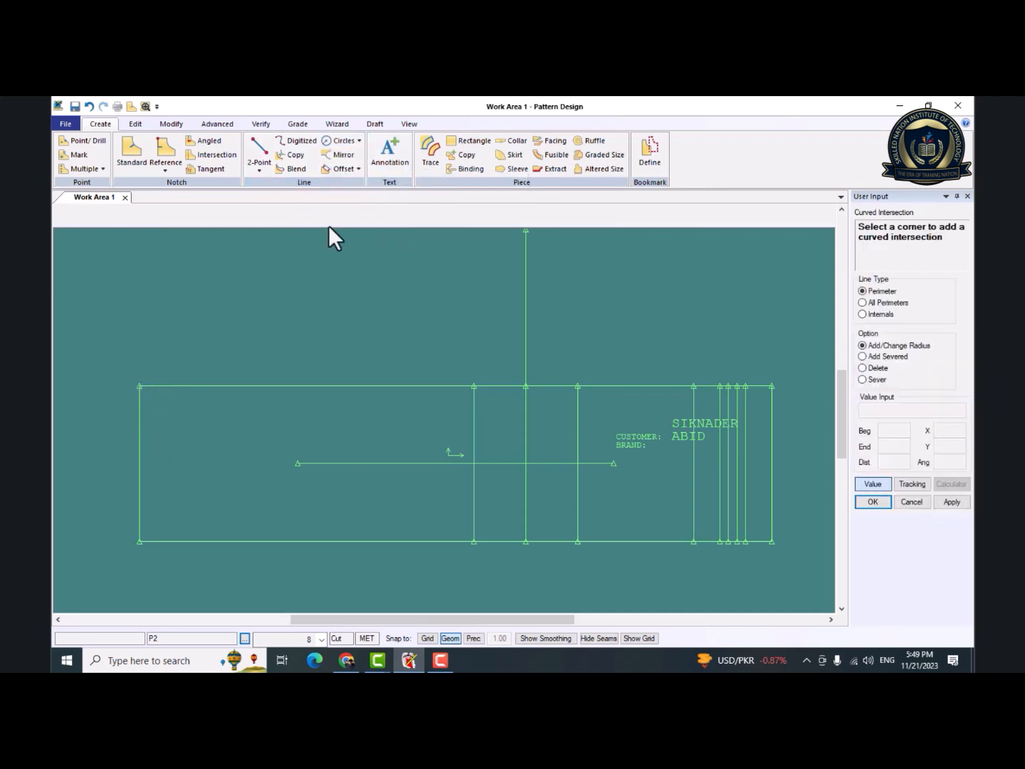
pyautogui.click(142, 378)
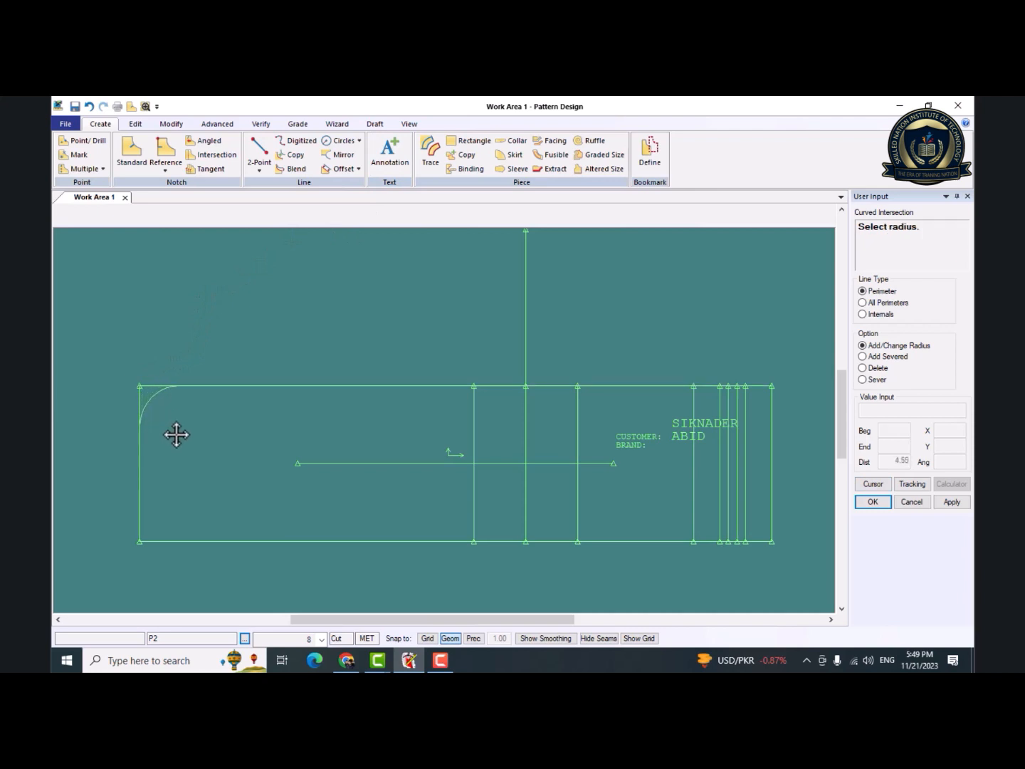
pyautogui.click(215, 486)
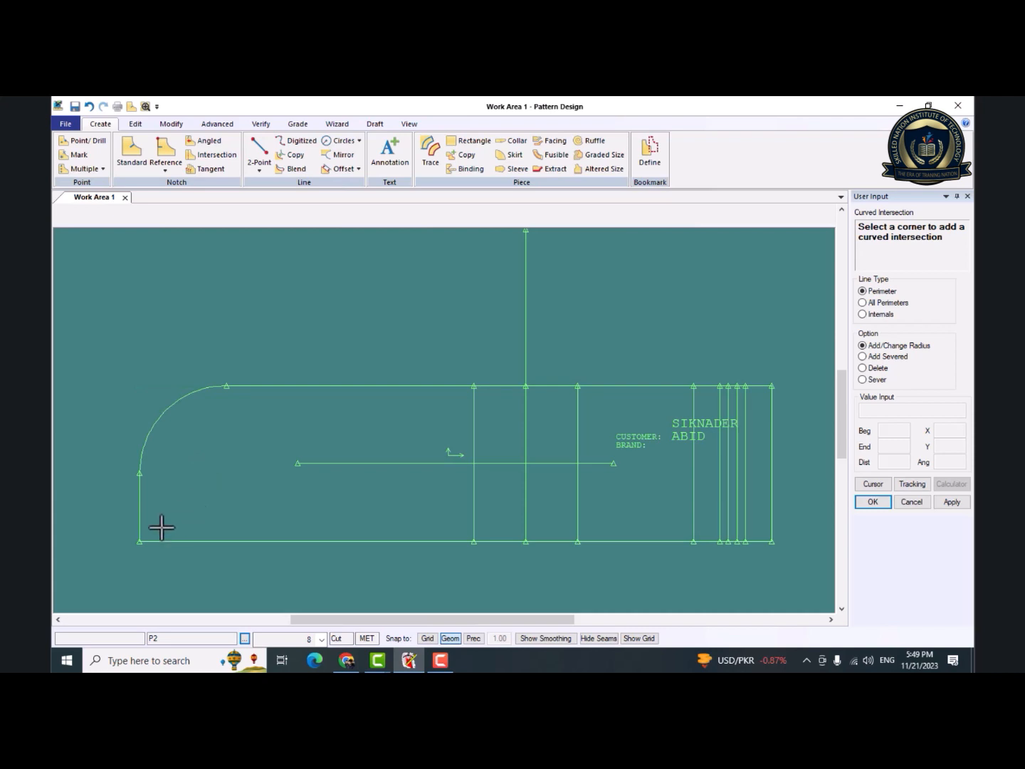
# Round the piece's lower-left corner with a Curved Intersection on the perimeter using a radius of 6, and finish the command.
pyautogui.click(137, 542)
pyautogui.click(136, 541)
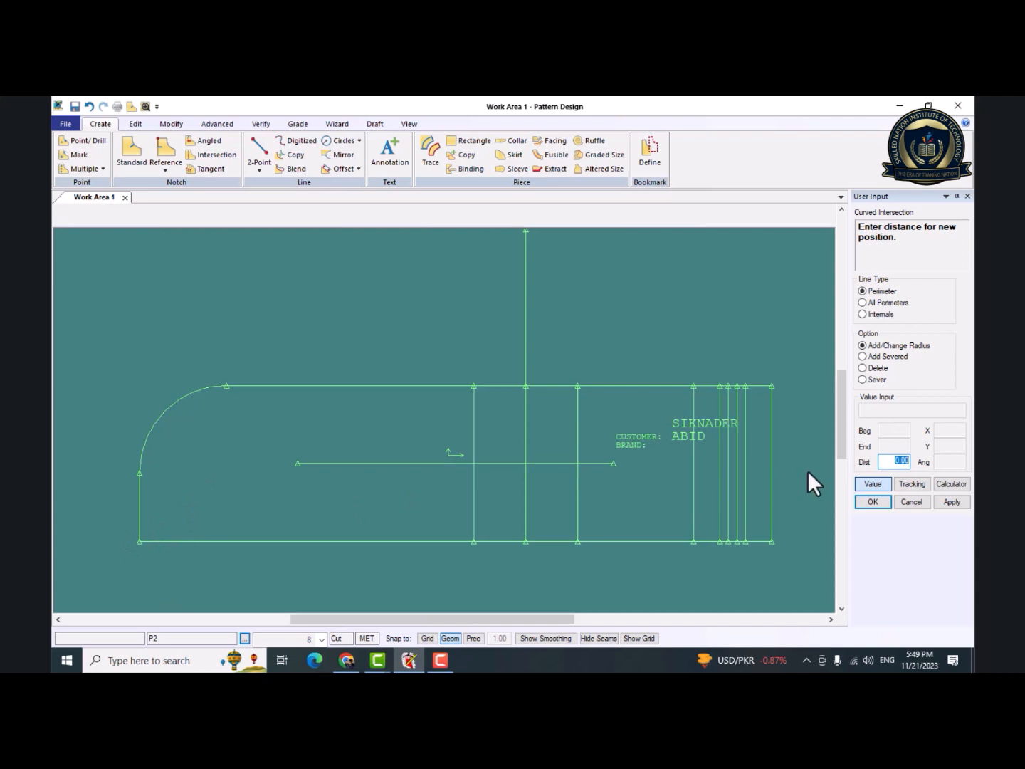
pyautogui.write('3')
pyautogui.write('6')
pyautogui.press('Return')
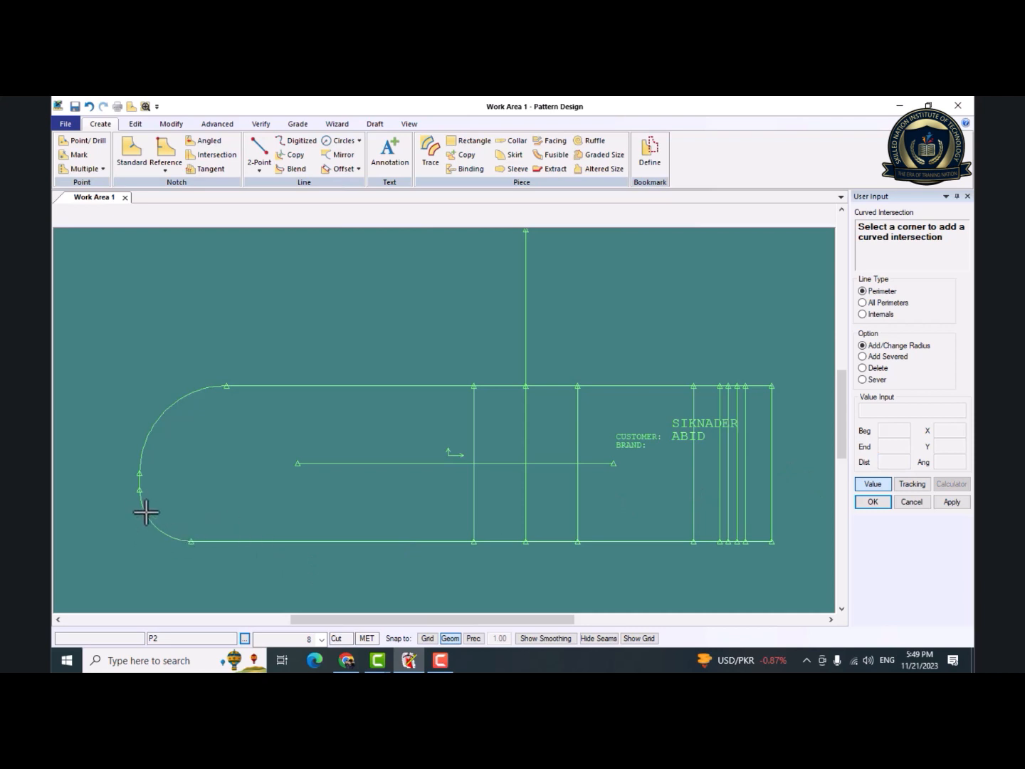
pyautogui.rightClick(191, 477)
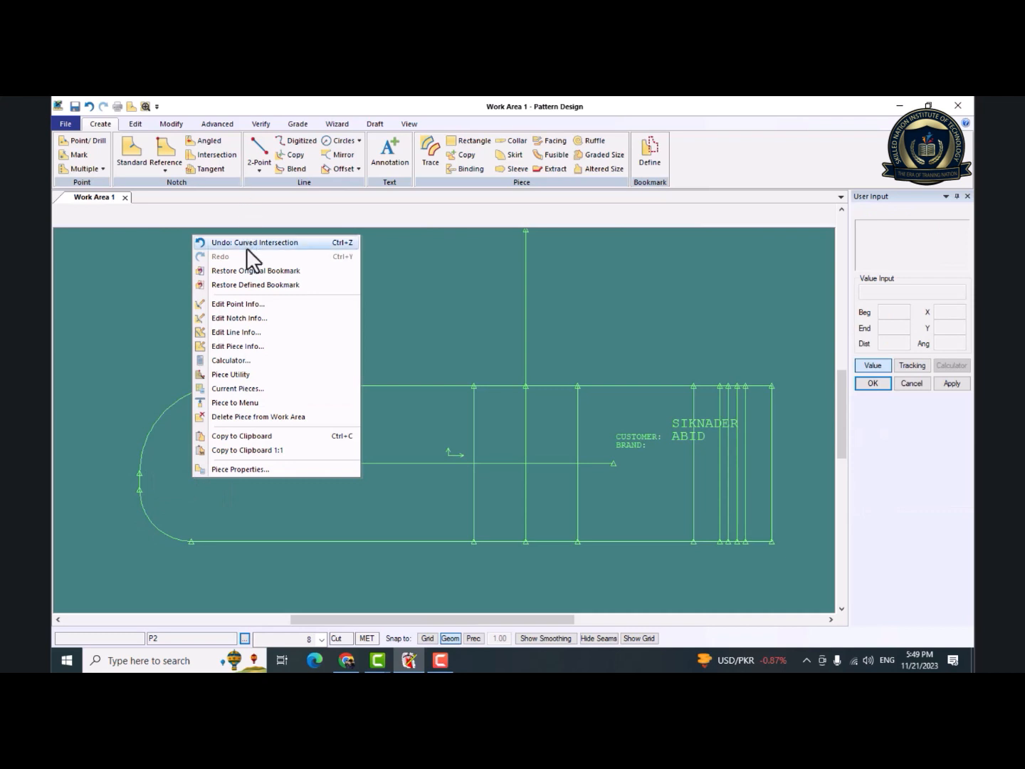
pyautogui.moveTo(435, 421); pyautogui.dragTo(335, 409, button='middle')
# Create a new Rectangle piece about 65 by 13.8 in the empty area below the rounded piece, accepting P3 as its name.
pyautogui.moveTo(410, 463)
pyautogui.mouseDown(button='middle')
pyautogui.moveTo(471, 403)
pyautogui.moveTo(469, 340)
pyautogui.mouseUp(button='middle')
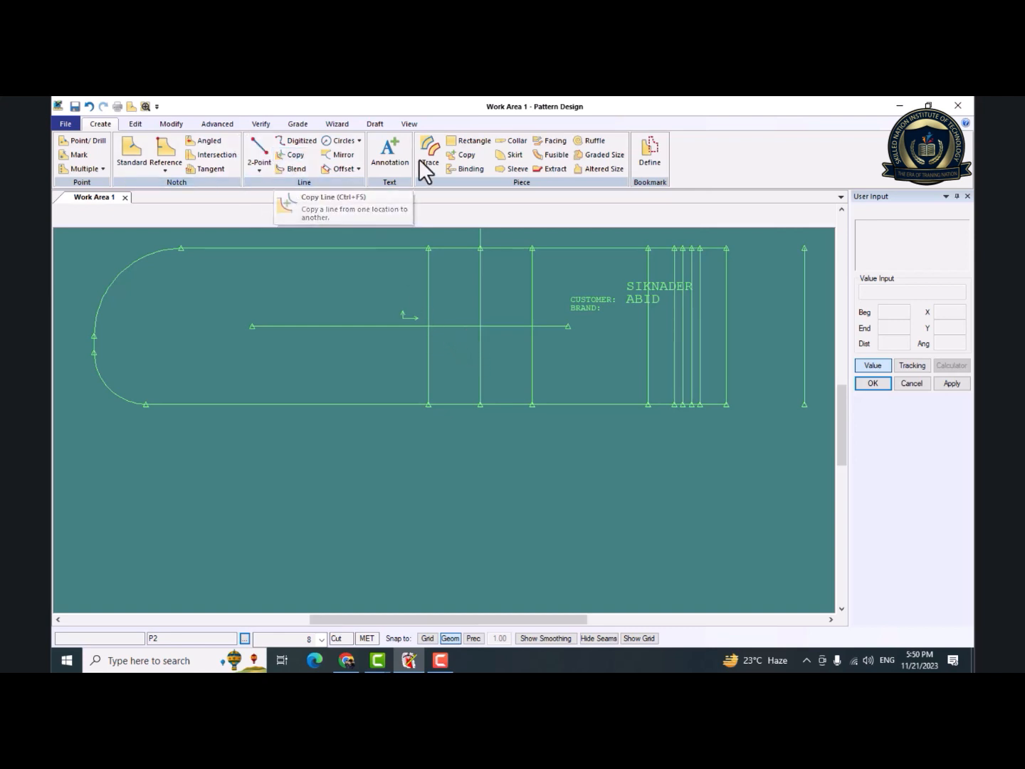
pyautogui.click(460, 142)
pyautogui.click(166, 461)
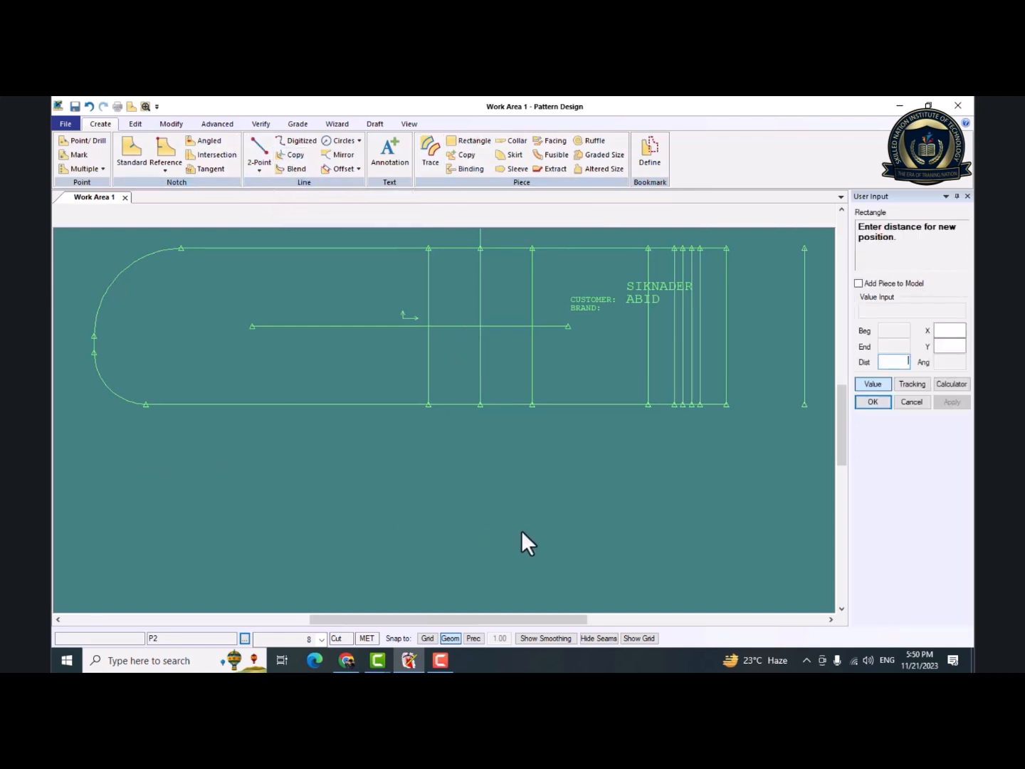
pyautogui.click(728, 581)
pyautogui.rightClick(640, 527)
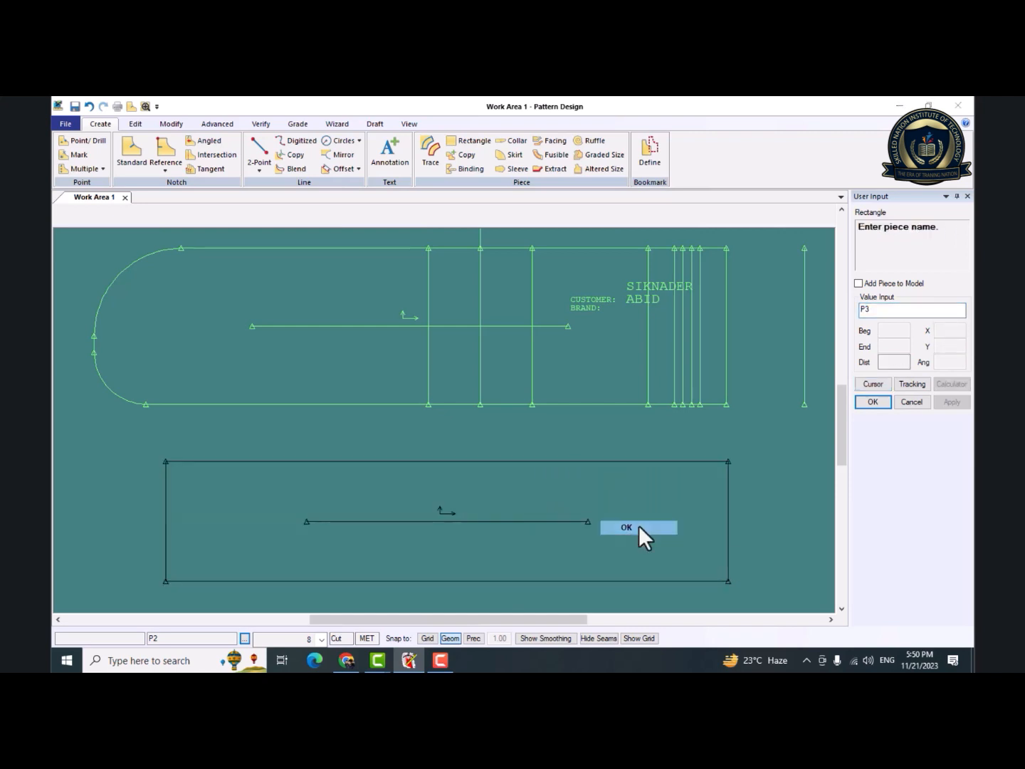
pyautogui.click(638, 525)
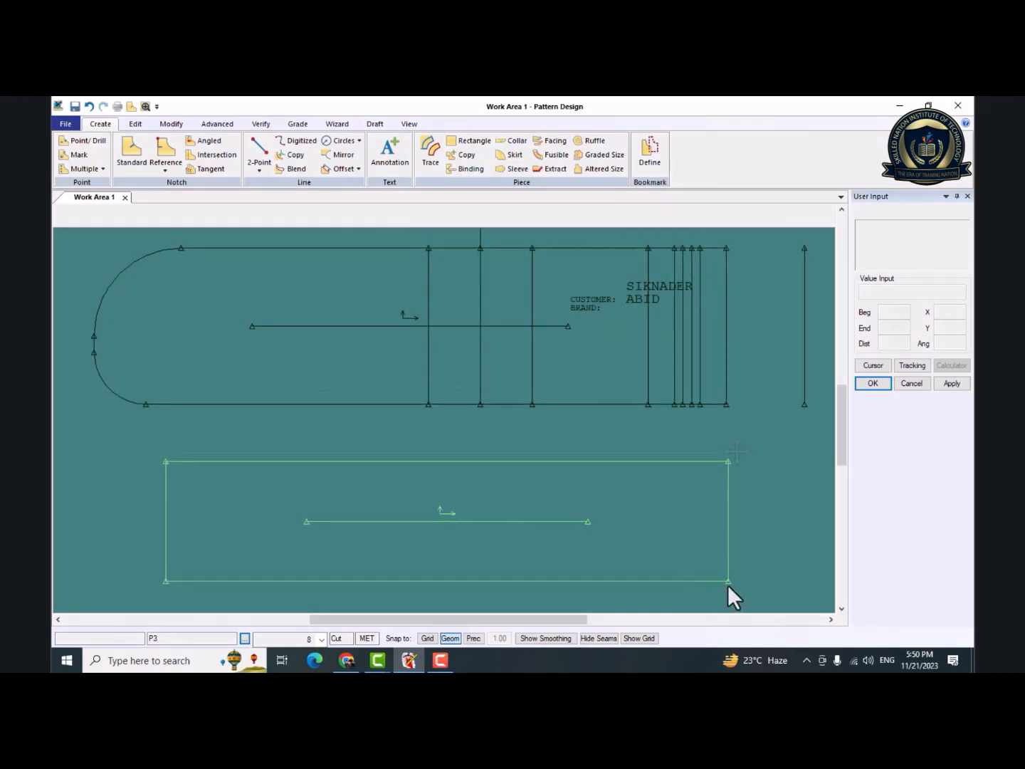
# Overlay P3 on the rounded piece with their lower-right corners matched, and copy the leftmost inner vertical line into P3 at its original location.
pyautogui.moveTo(727, 584); pyautogui.dragTo(727, 406)
pyautogui.click(728, 407)
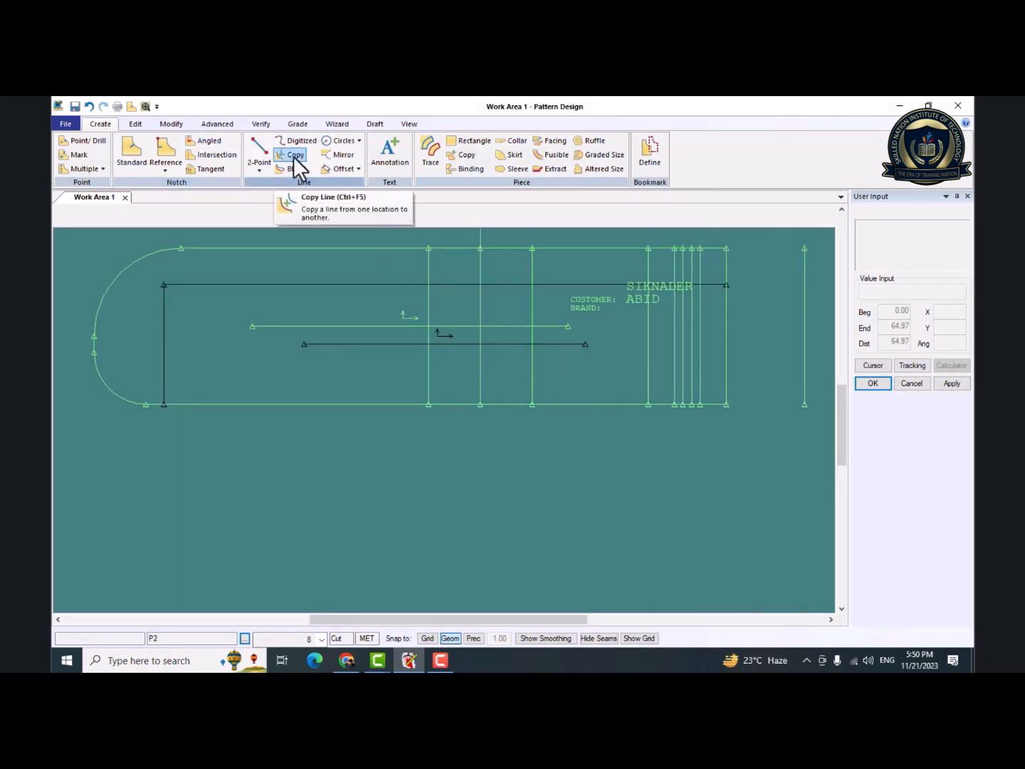
pyautogui.click(293, 156)
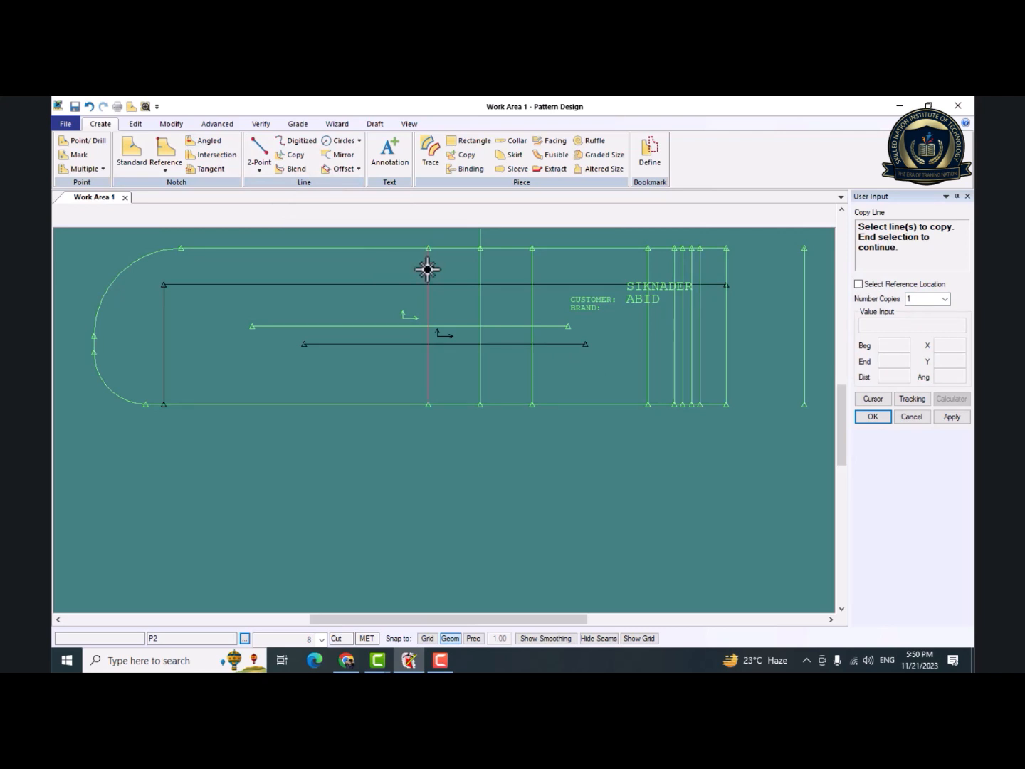
pyautogui.click(426, 269)
pyautogui.rightClick(310, 437)
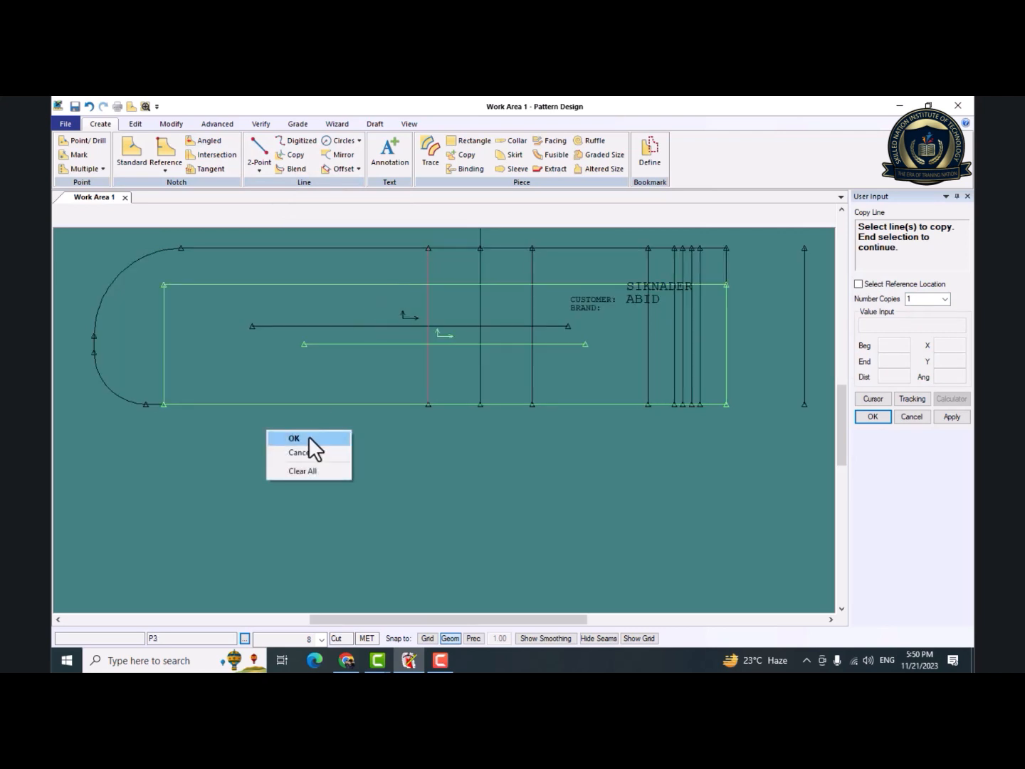
pyautogui.click(294, 438)
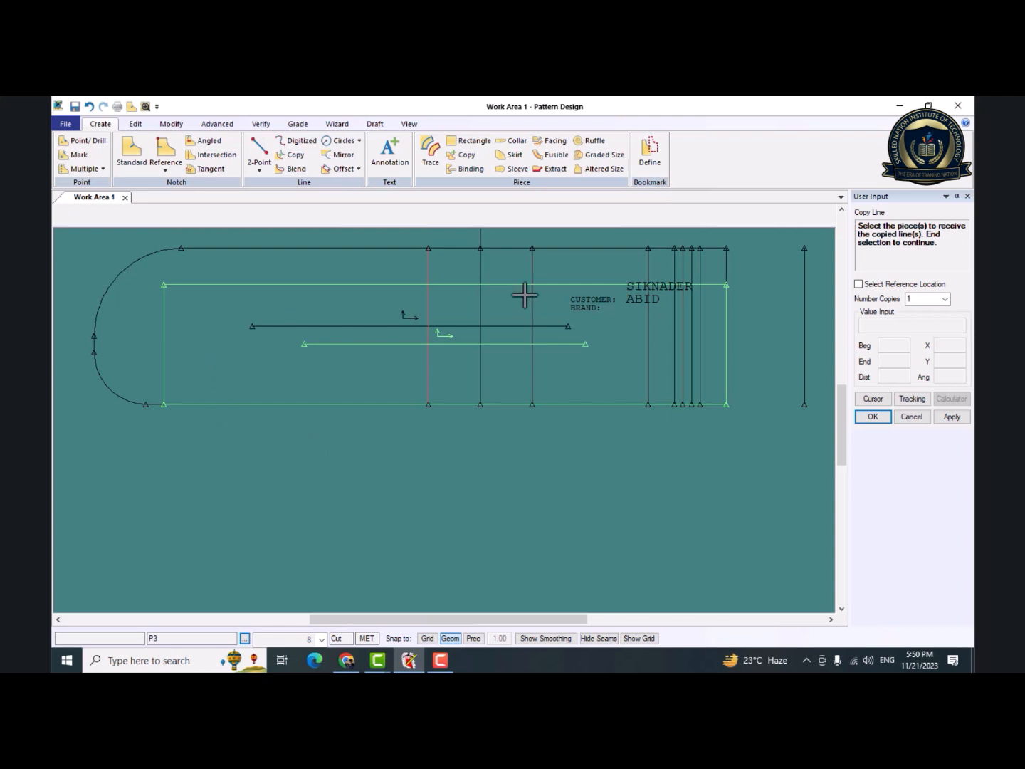
pyautogui.click(259, 340)
pyautogui.rightClick(259, 341)
pyautogui.click(261, 342)
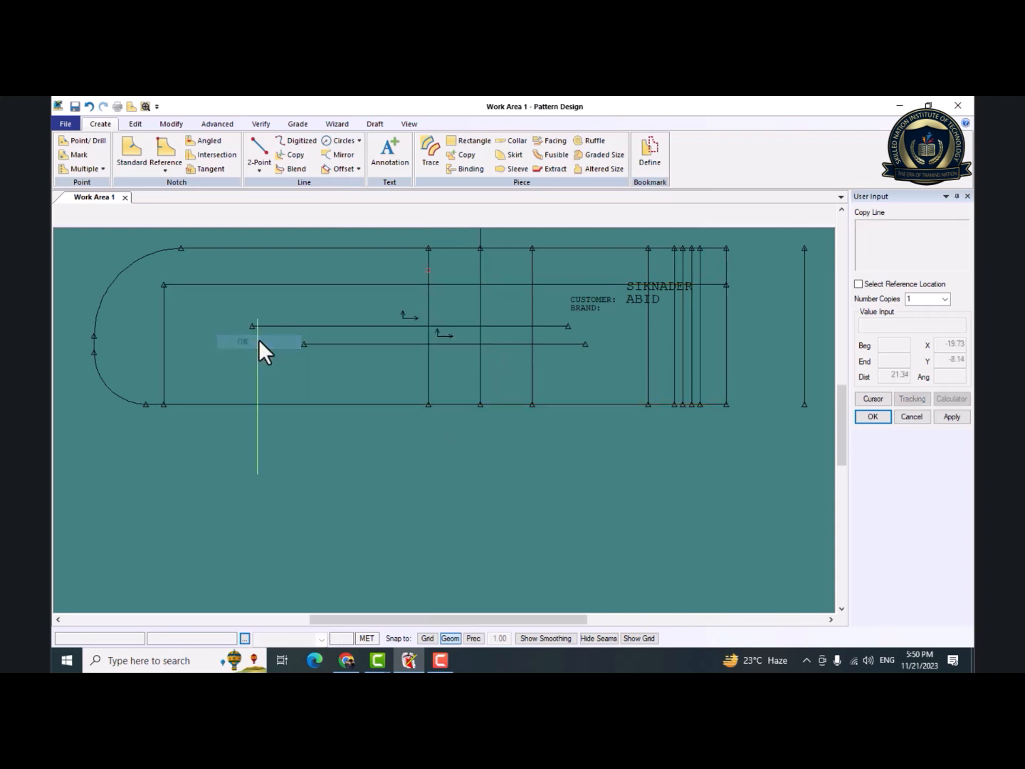
pyautogui.rightClick(259, 341)
pyautogui.click(262, 342)
pyautogui.rightClick(259, 341)
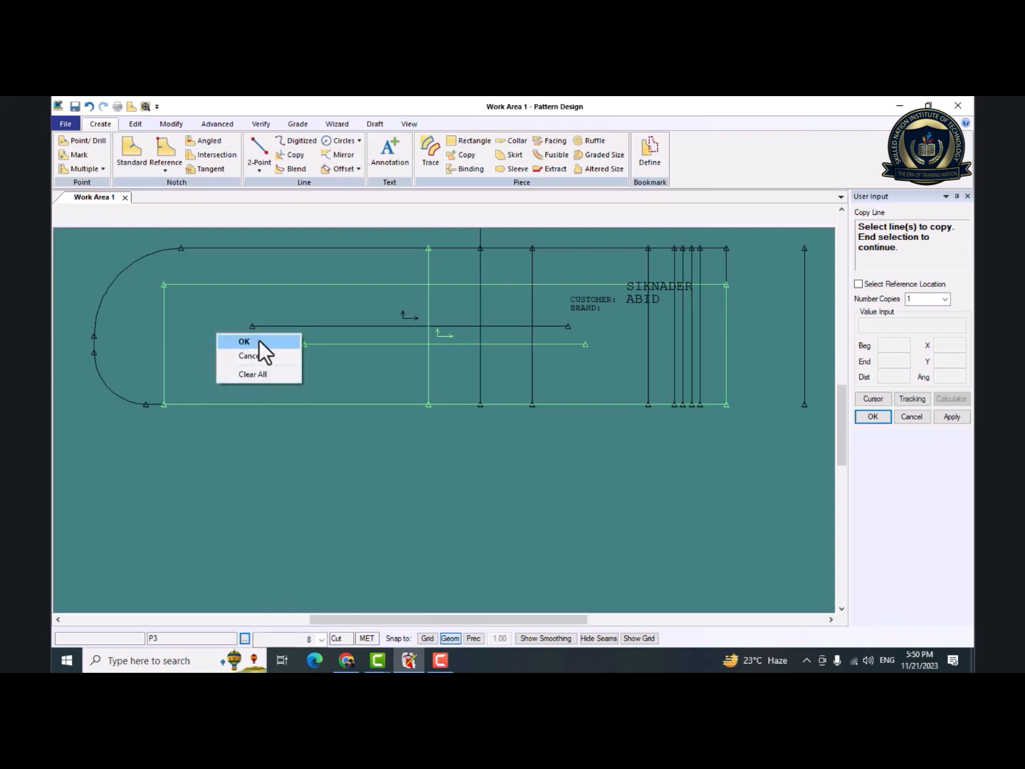
pyautogui.click(258, 341)
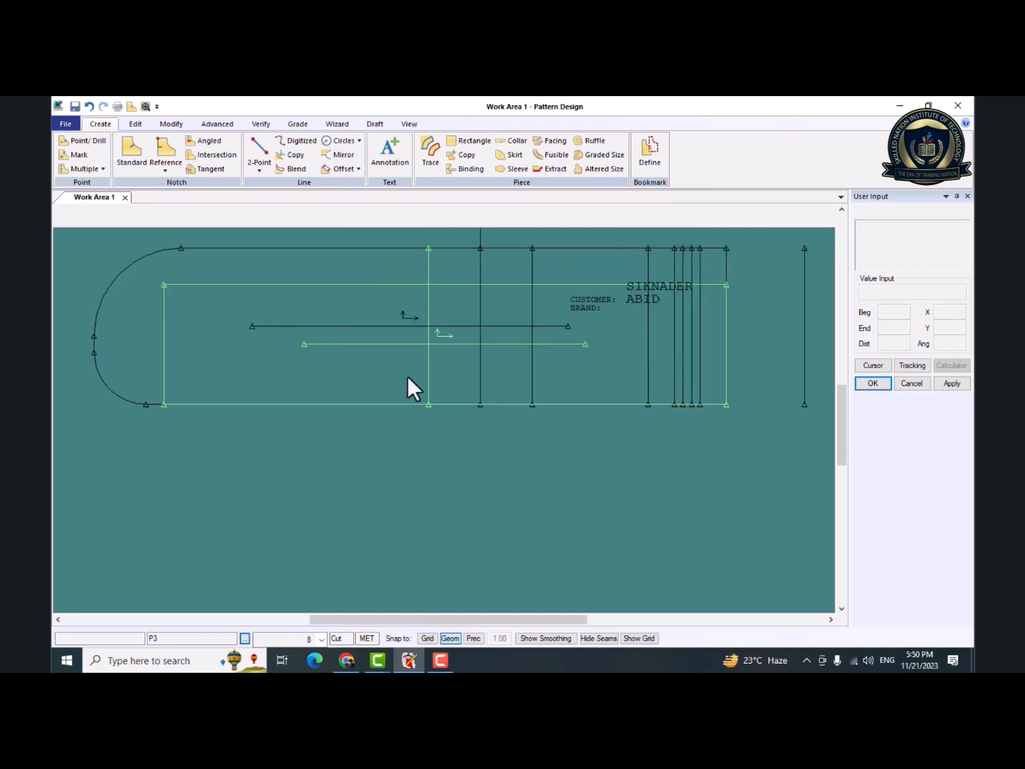
# Move P3 below the rounded piece to check the copied line, and return it to the matched lower-right corner.
pyautogui.moveTo(355, 375); pyautogui.dragTo(354, 542)
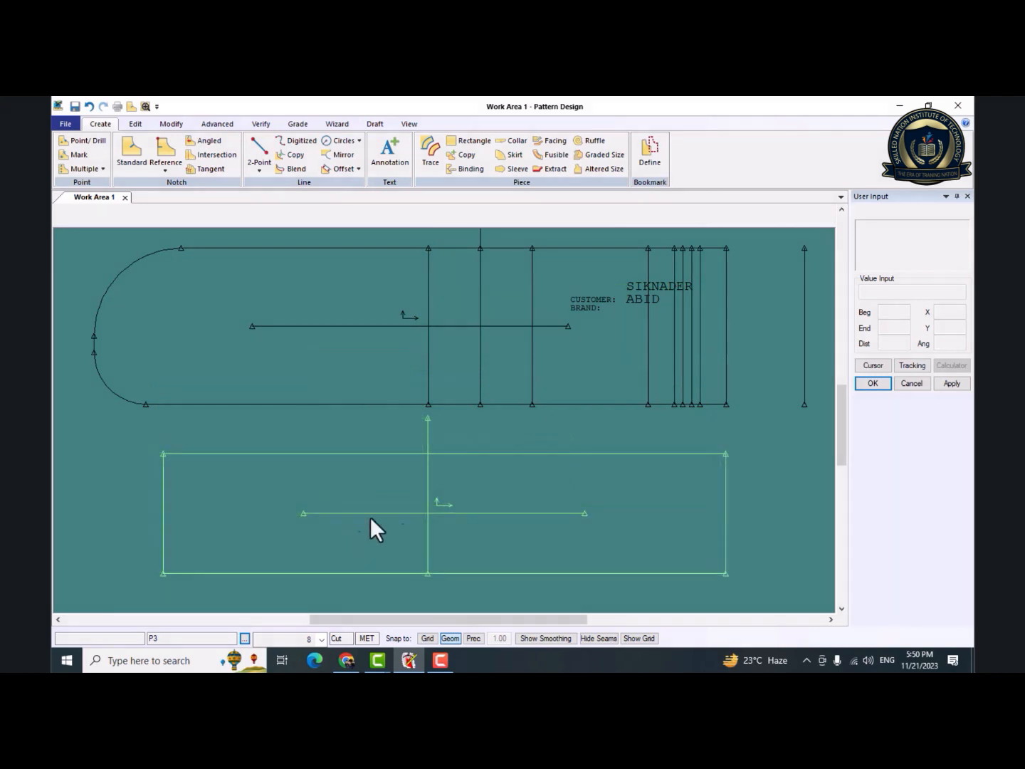
pyautogui.click(429, 308)
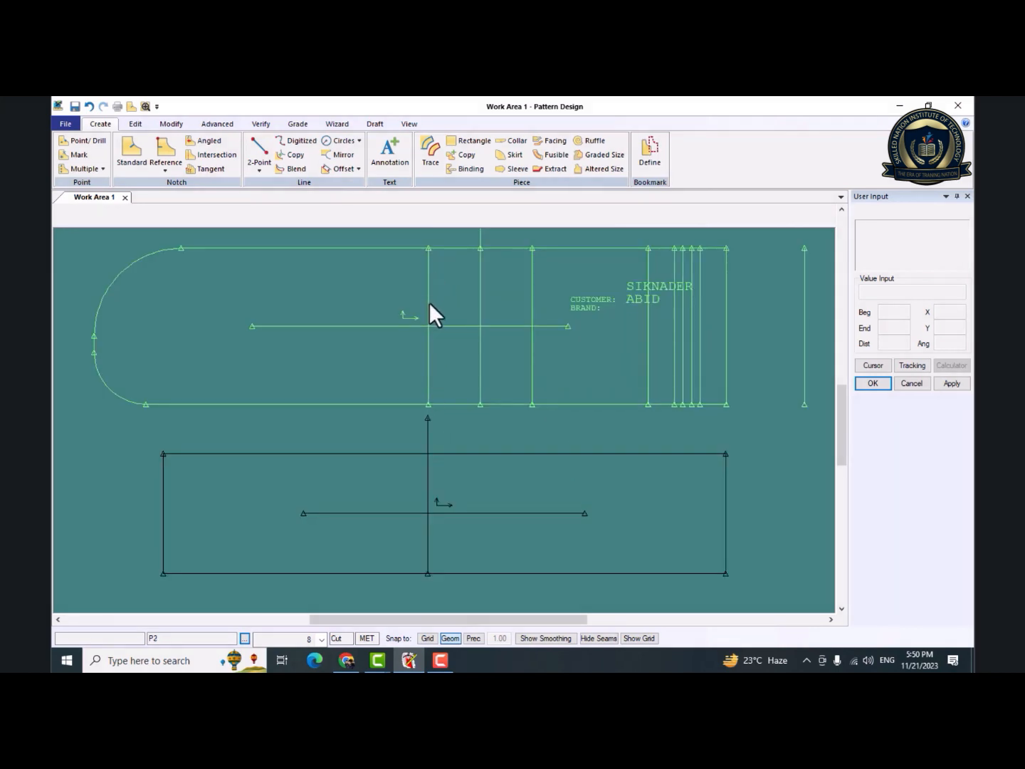
pyautogui.click(430, 461)
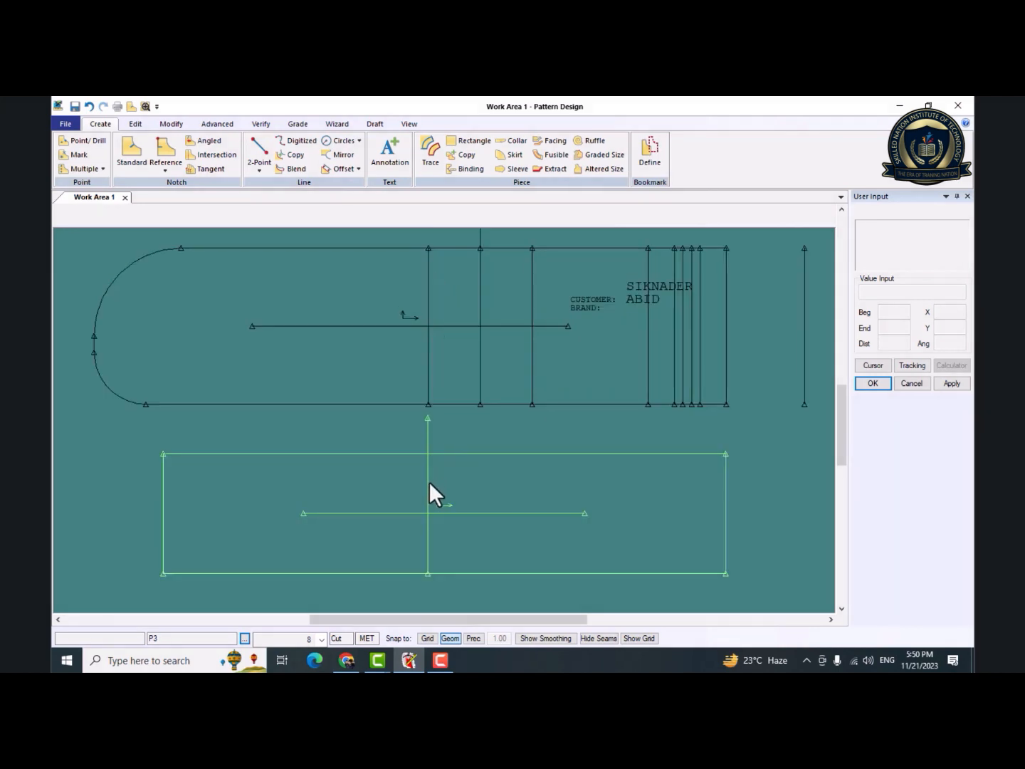
pyautogui.rightClick(429, 483)
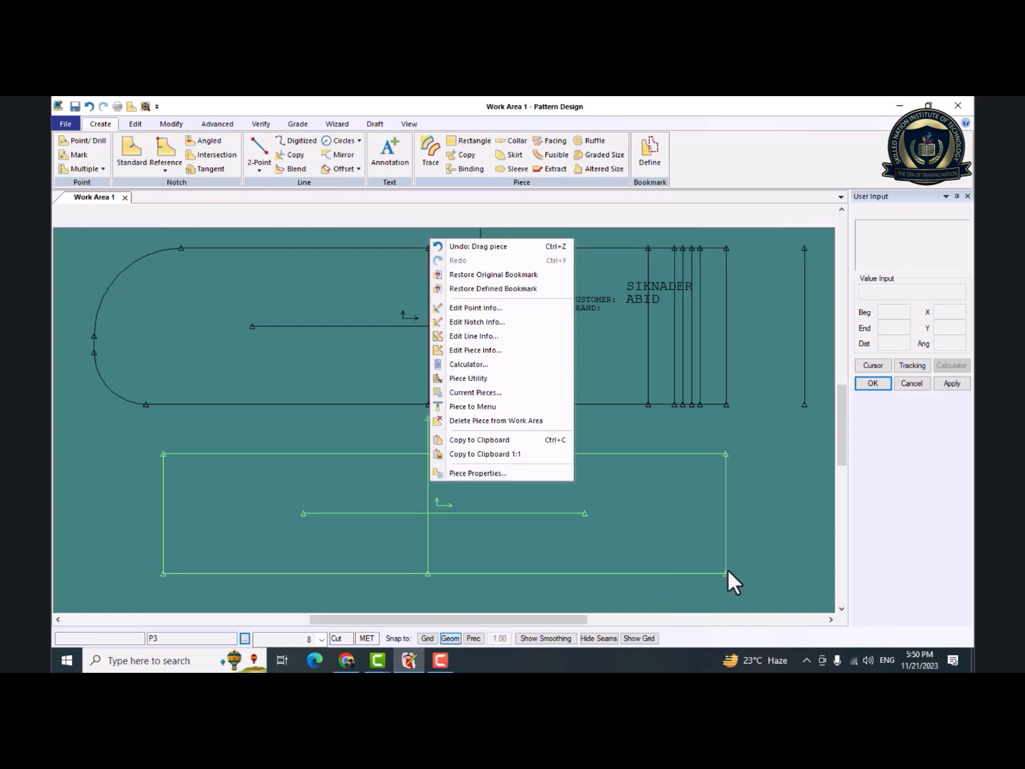
pyautogui.click(727, 572)
pyautogui.moveTo(726, 573); pyautogui.dragTo(726, 407)
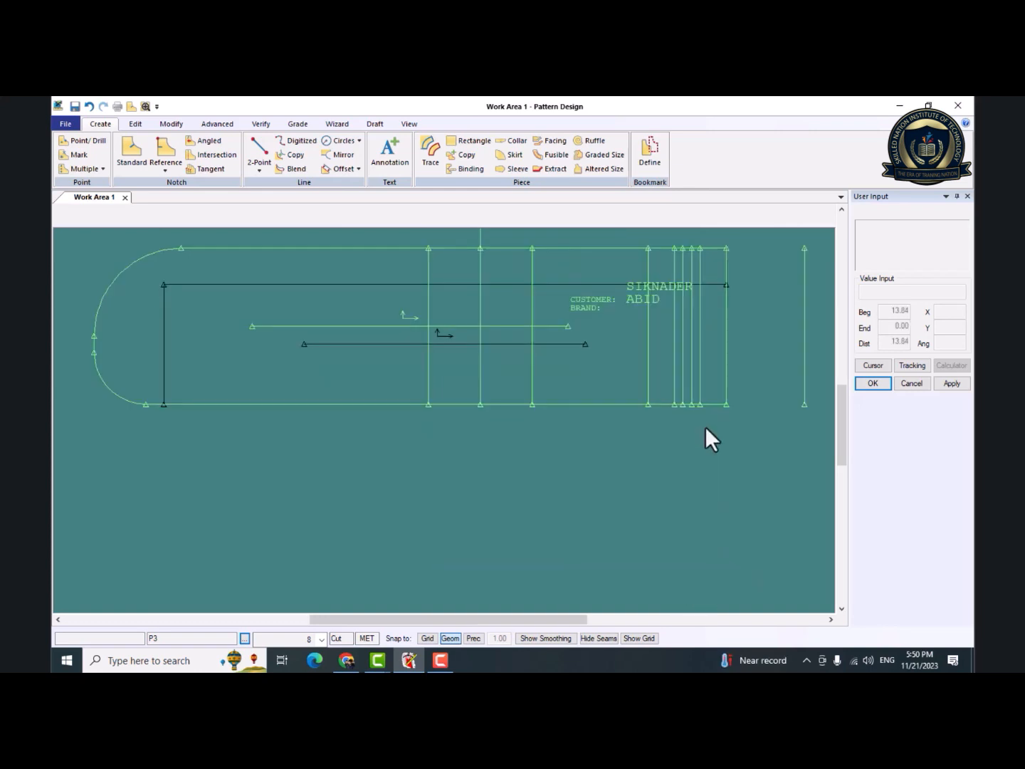
pyautogui.click(603, 387)
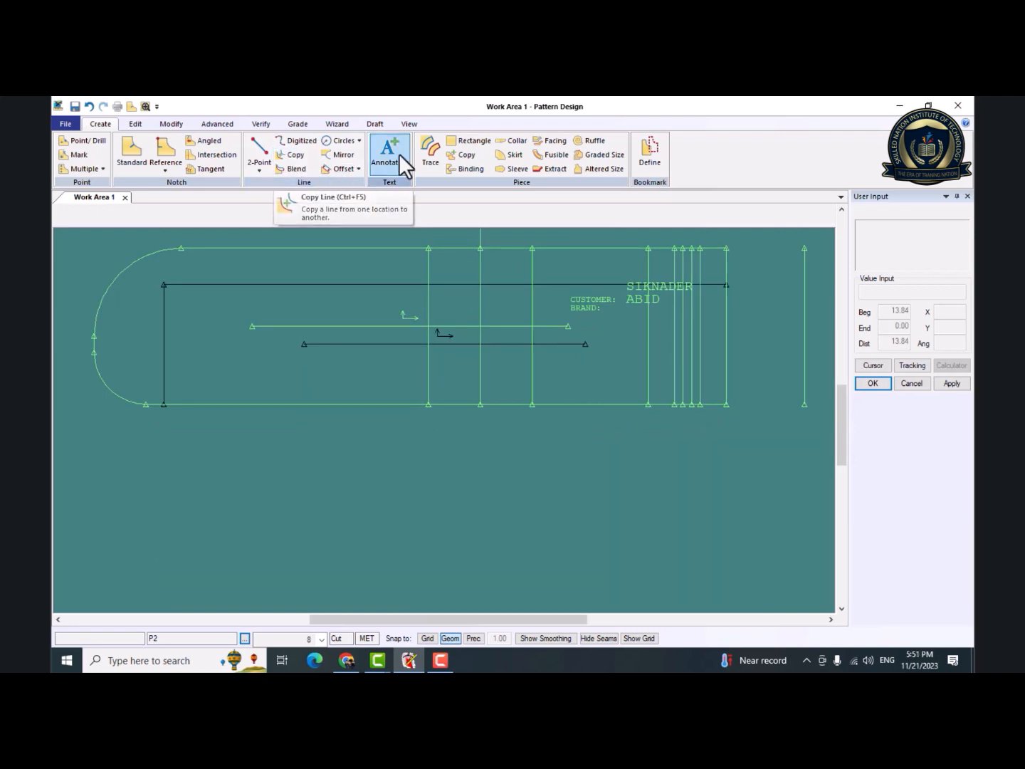
# Copy the rounded piece's third inner vertical line into P3 at its original location, and finish the Copy Line command.
pyautogui.click(297, 156)
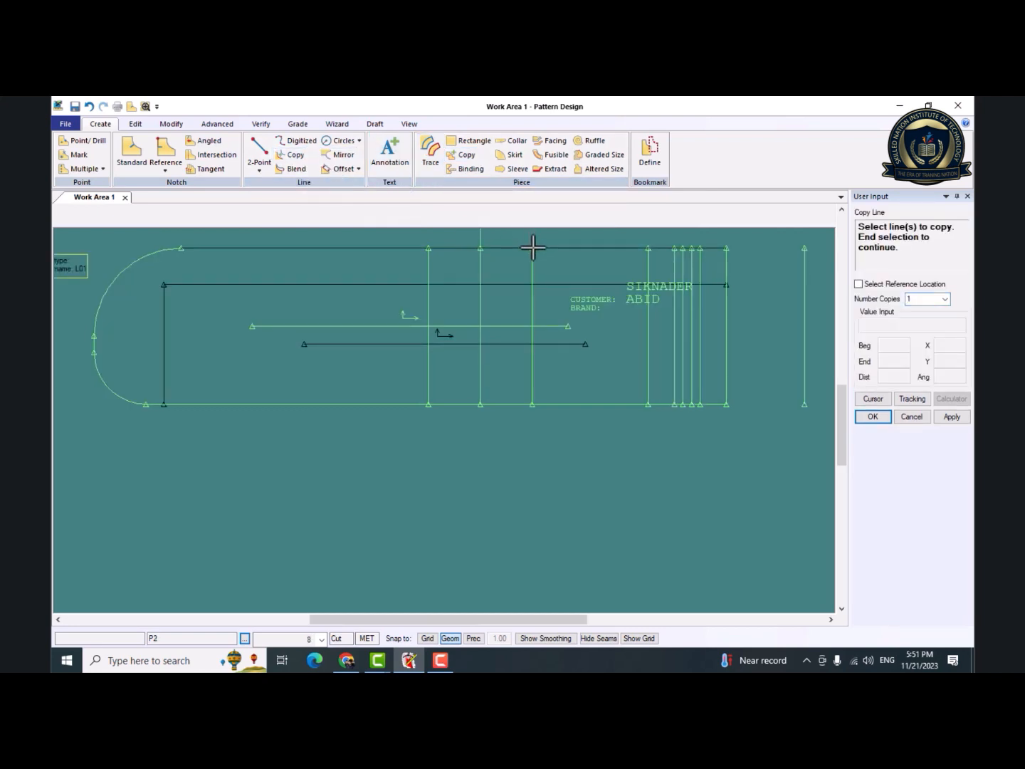
pyautogui.click(533, 255)
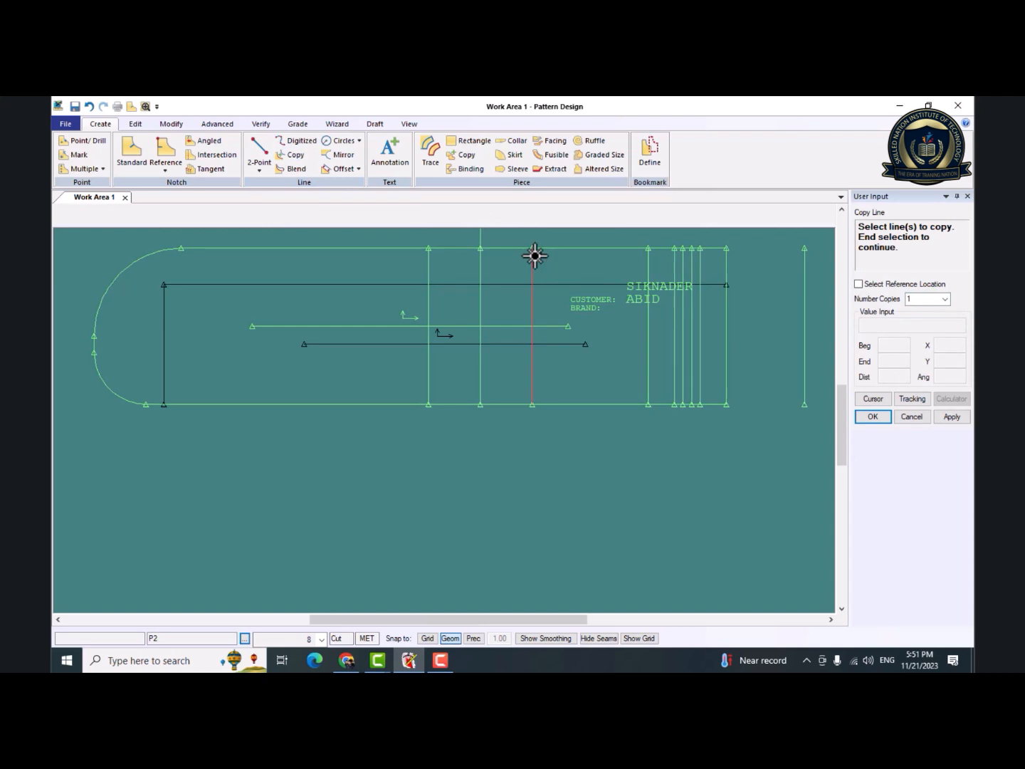
pyautogui.rightClick(534, 256)
pyautogui.click(535, 258)
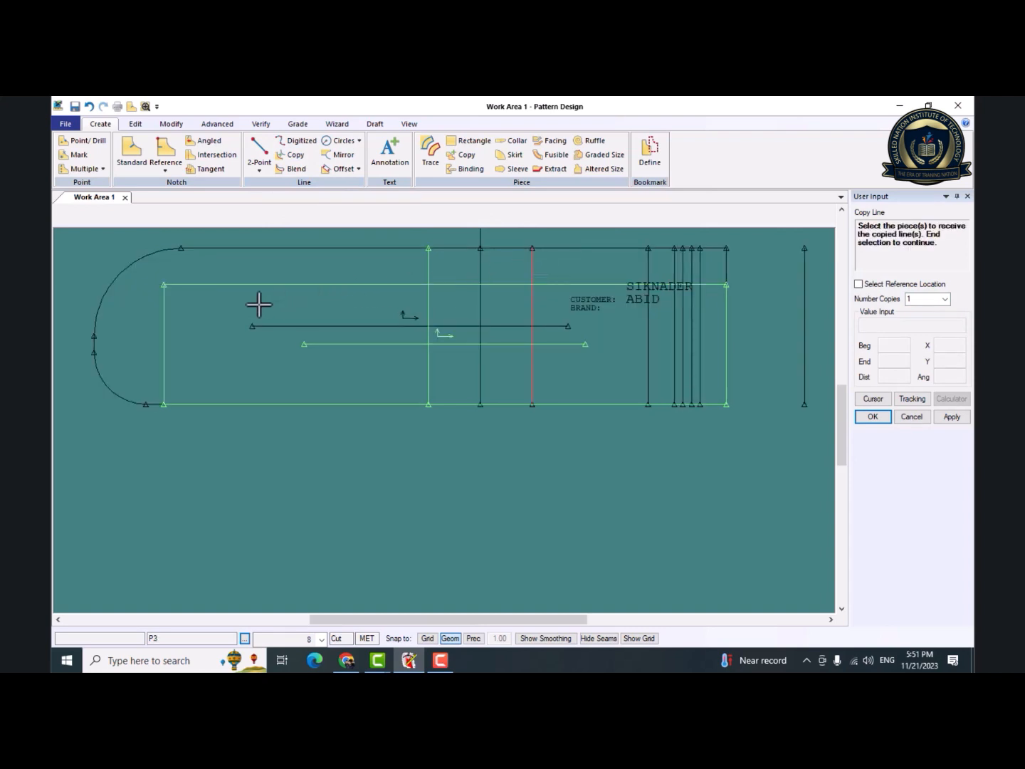
pyautogui.click(218, 309)
pyautogui.rightClick(218, 309)
pyautogui.click(219, 312)
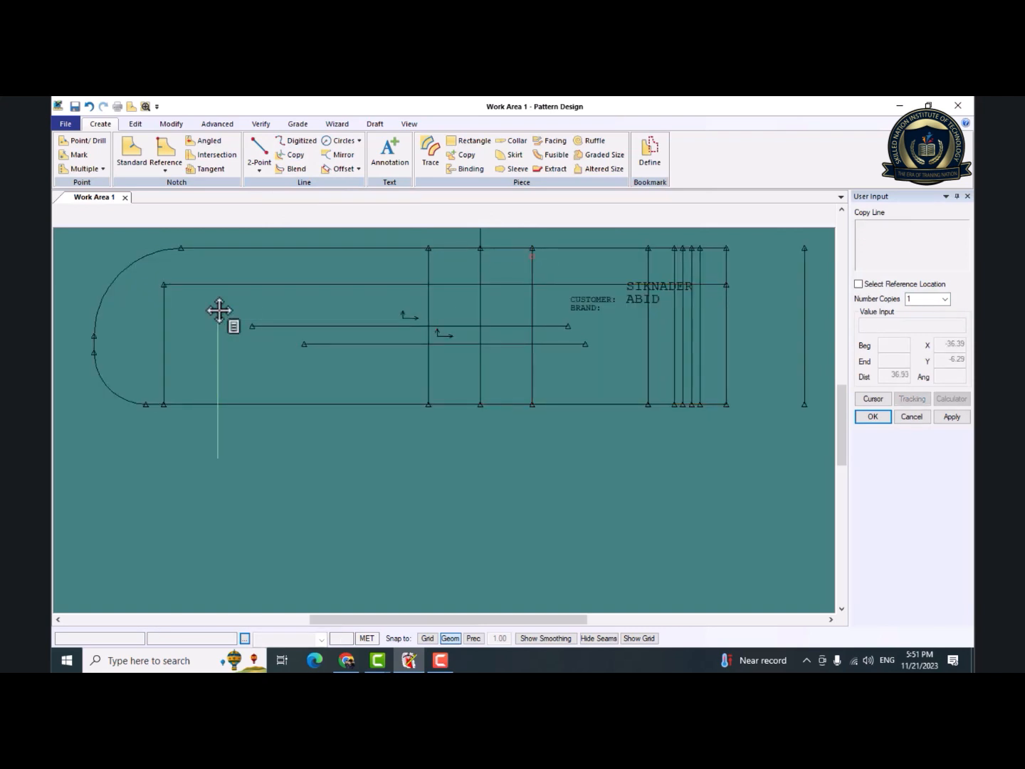
pyautogui.click(218, 310)
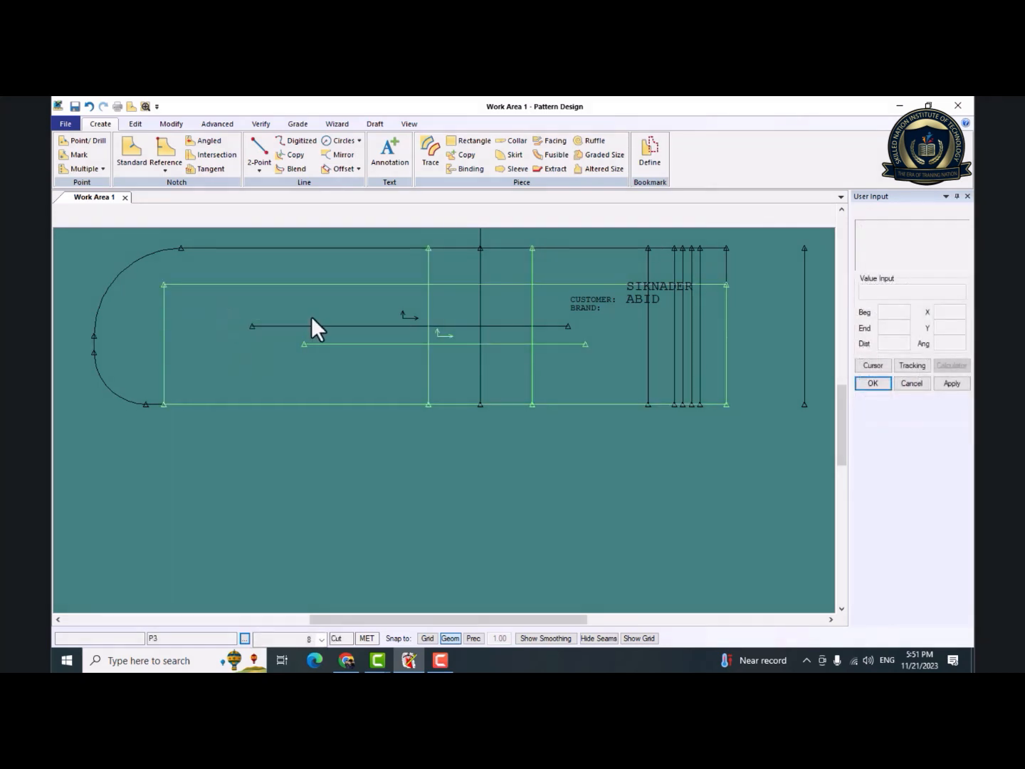
# Separate the two pieces, placing P3 below the rounded piece with its copied vertical lines aligned with the originals.
pyautogui.moveTo(386, 355); pyautogui.dragTo(385, 522)
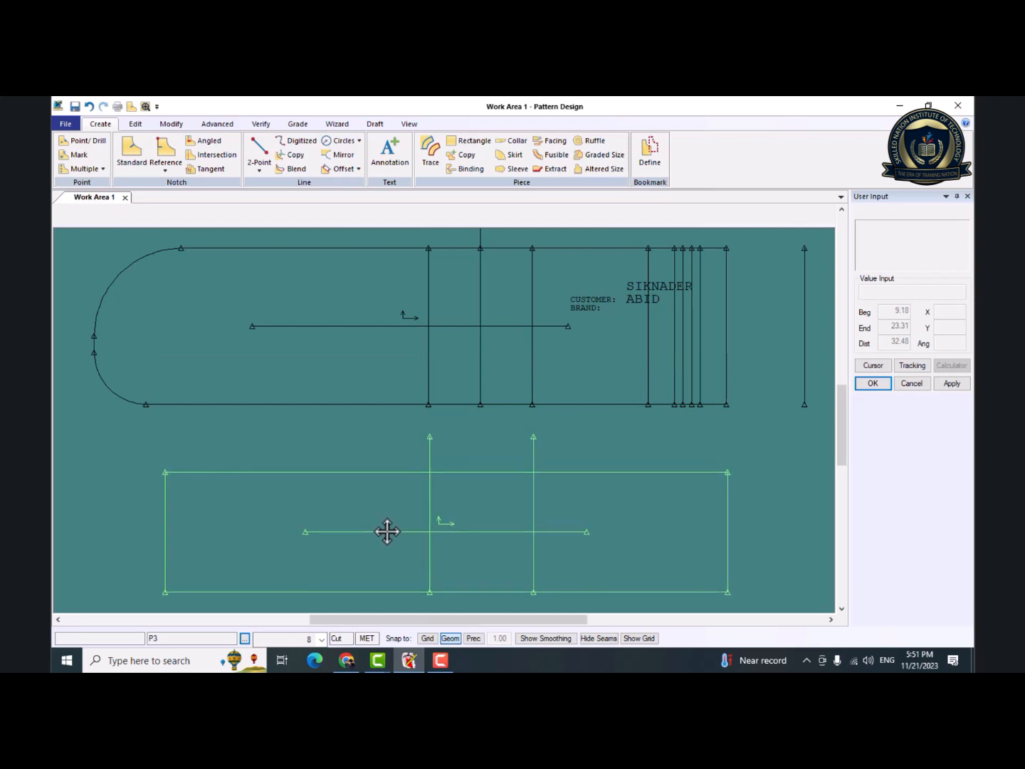
pyautogui.click(388, 531)
pyautogui.click(464, 376)
pyautogui.click(473, 345)
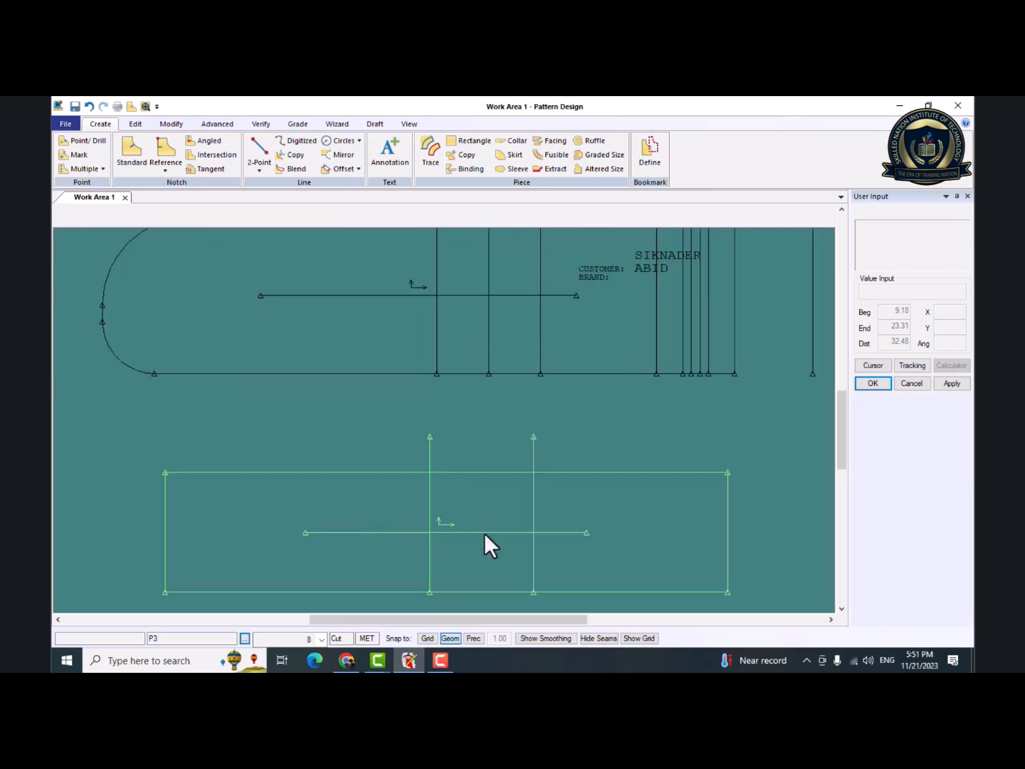
pyautogui.click(489, 555)
pyautogui.click(491, 540)
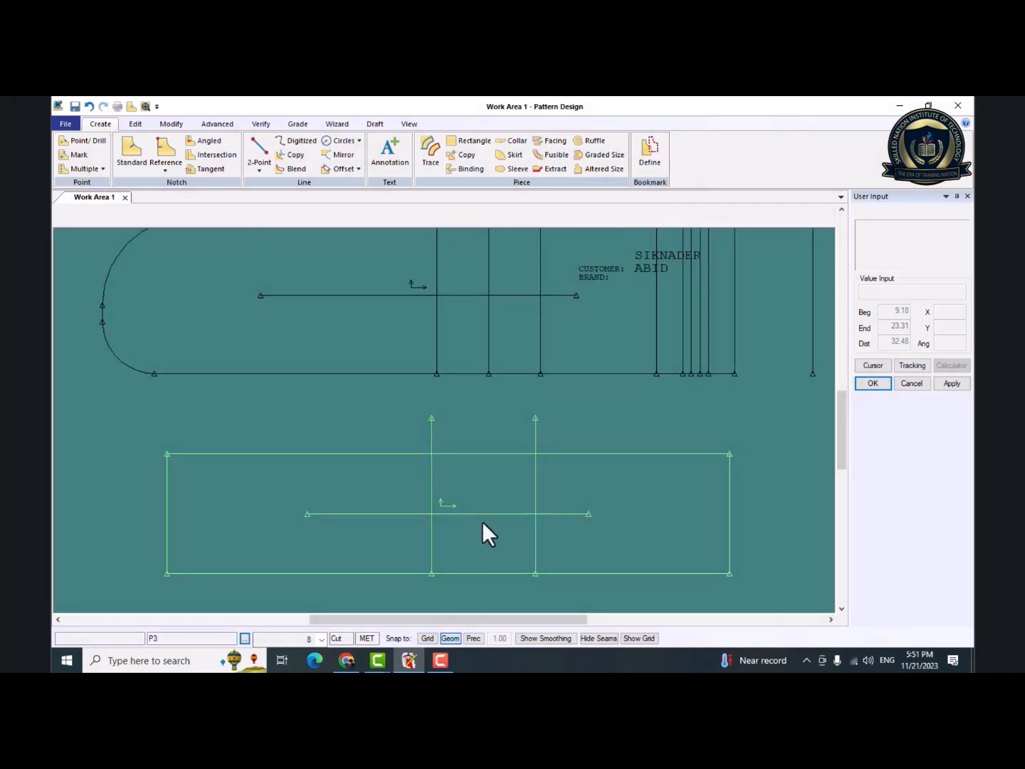
pyautogui.click(482, 522)
pyautogui.click(486, 499)
pyautogui.click(361, 316)
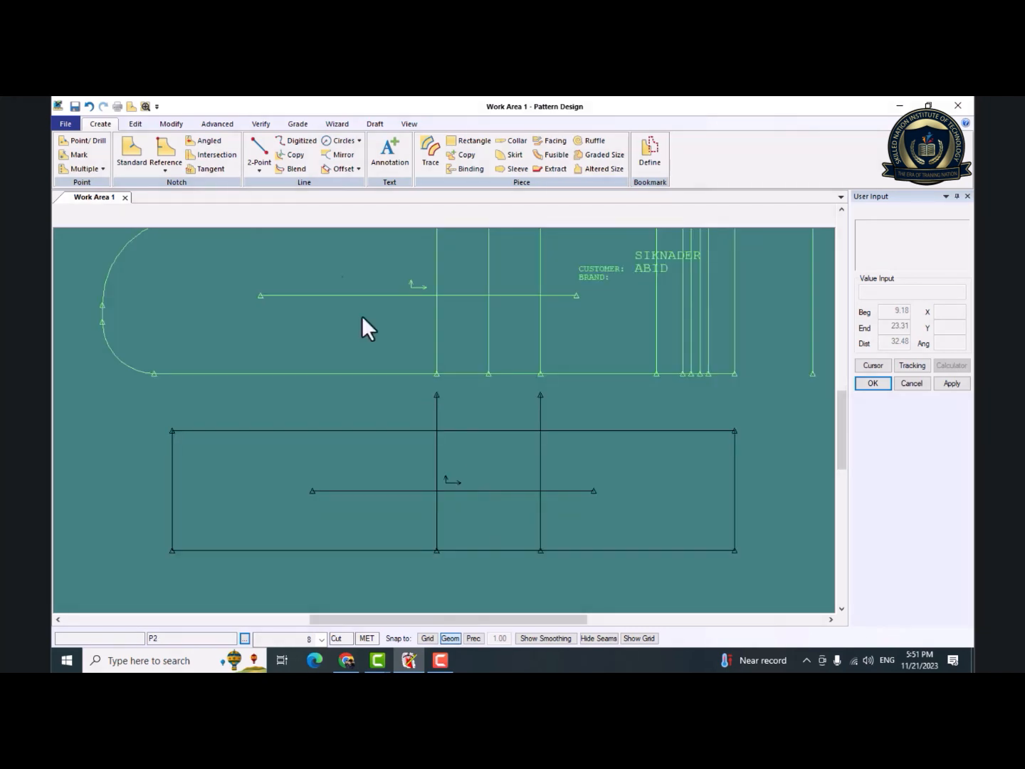
# Create a Blend line from P3's upper-left corner to a point on the right edge slightly below the upper-right corner, and finish the command.
pyautogui.click(294, 168)
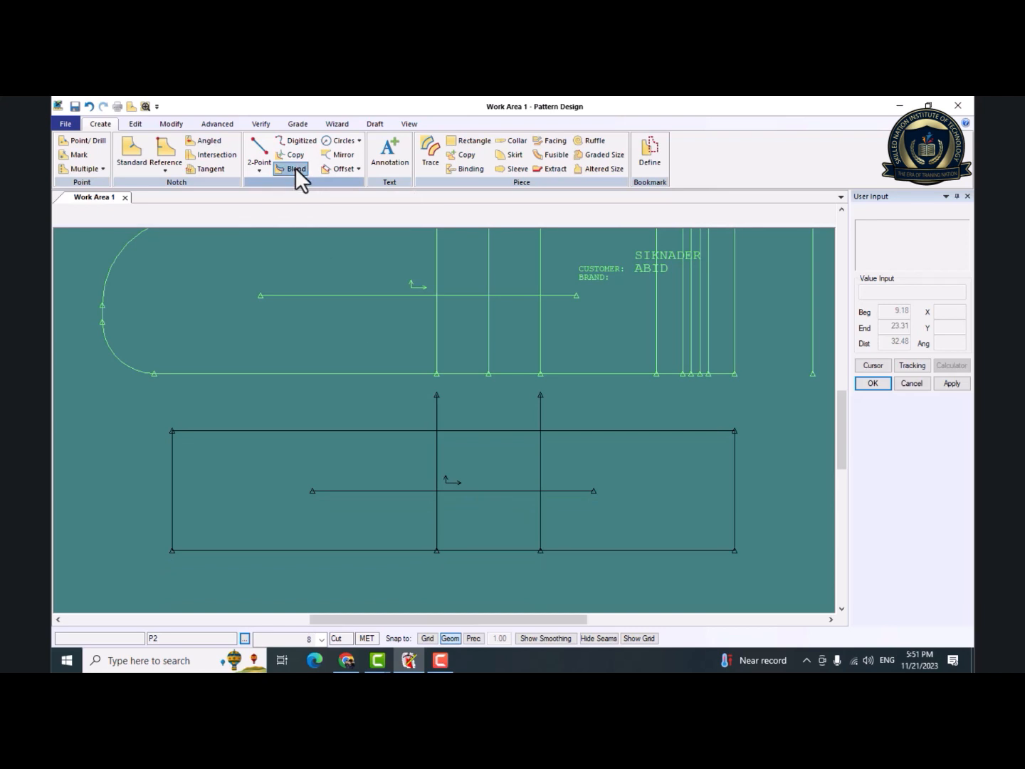
pyautogui.click(175, 428)
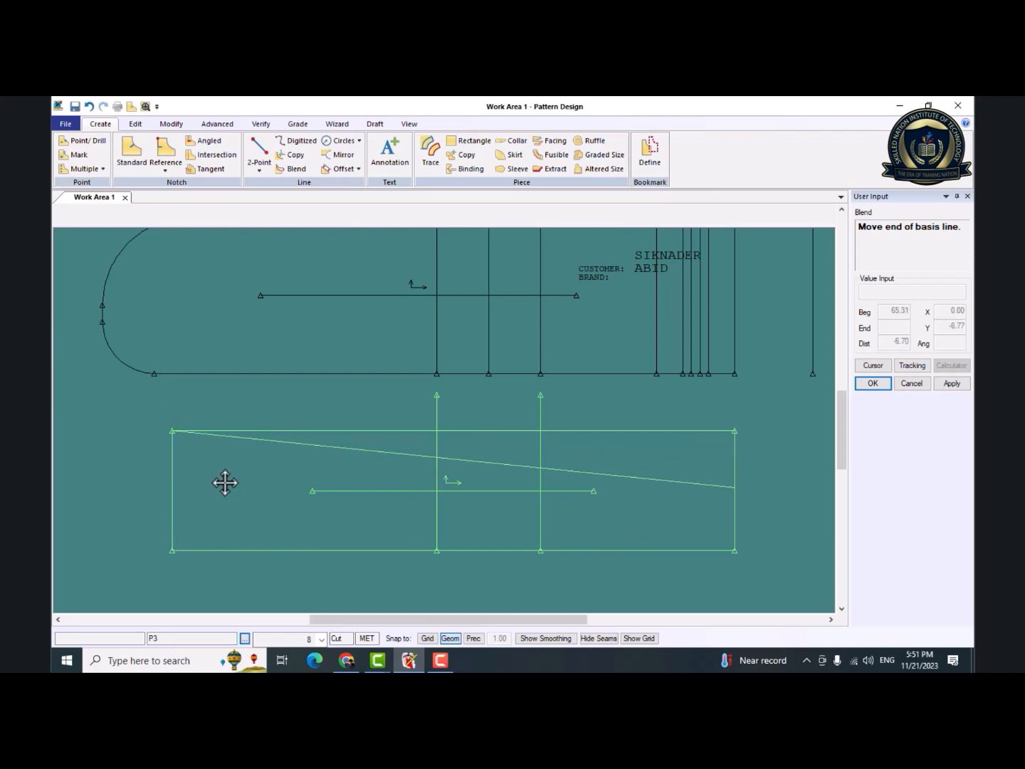
pyautogui.click(232, 467)
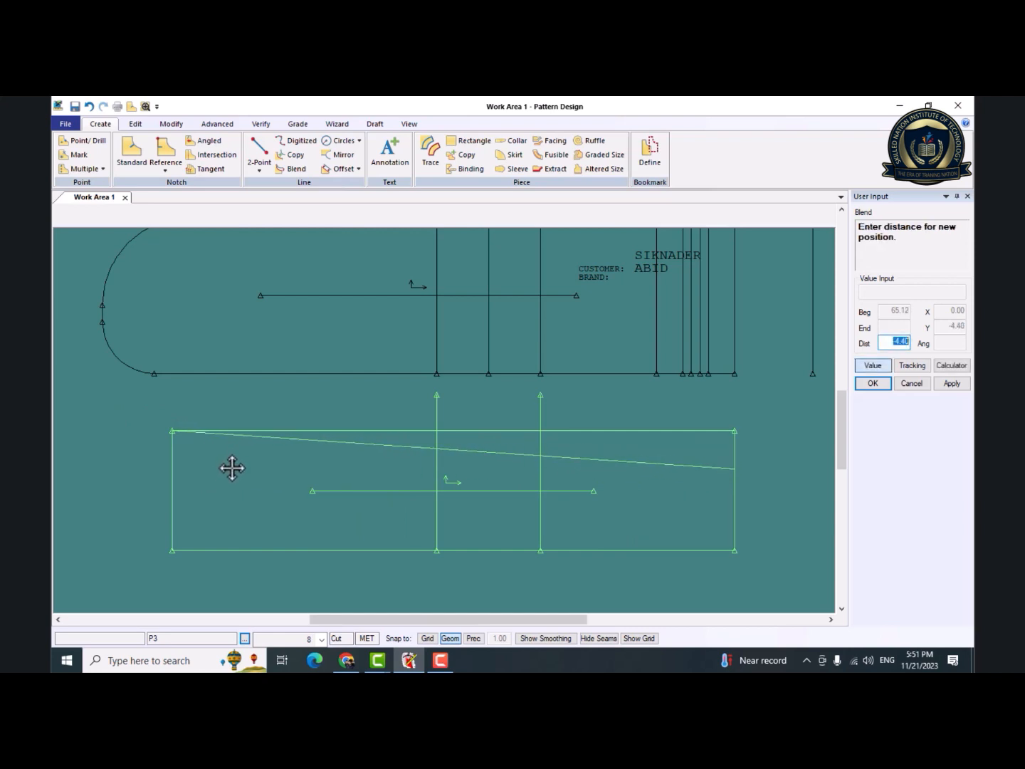
pyautogui.press('BackSpace')
pyautogui.press('Return')
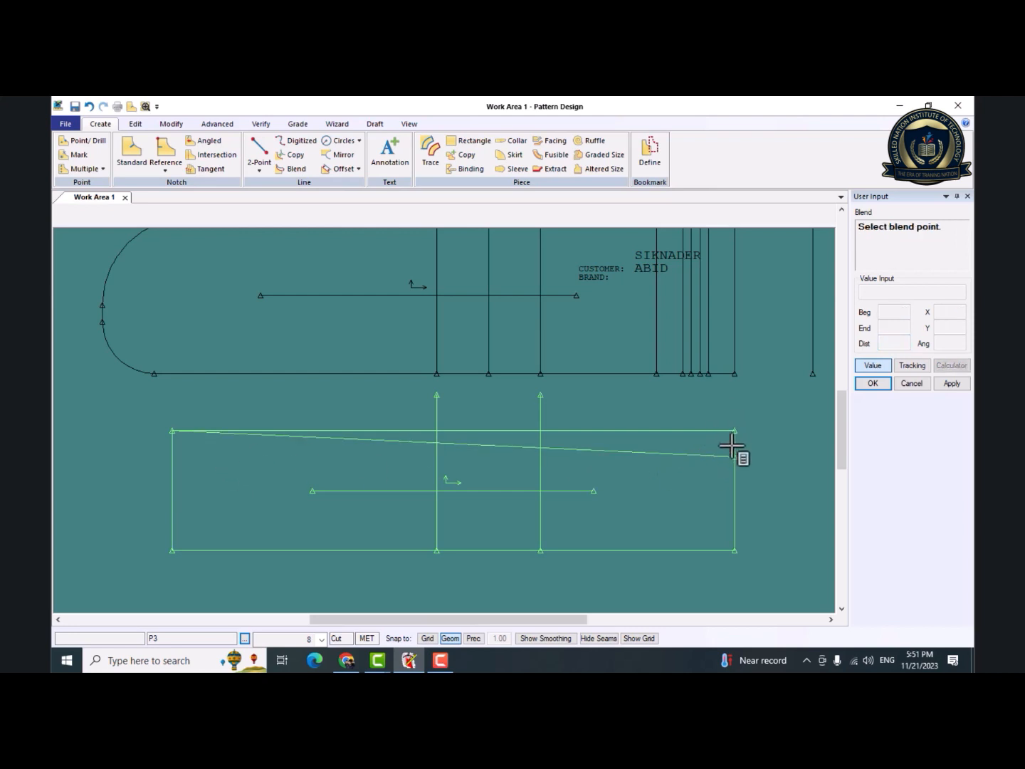
pyautogui.rightClick(736, 411)
pyautogui.click(739, 414)
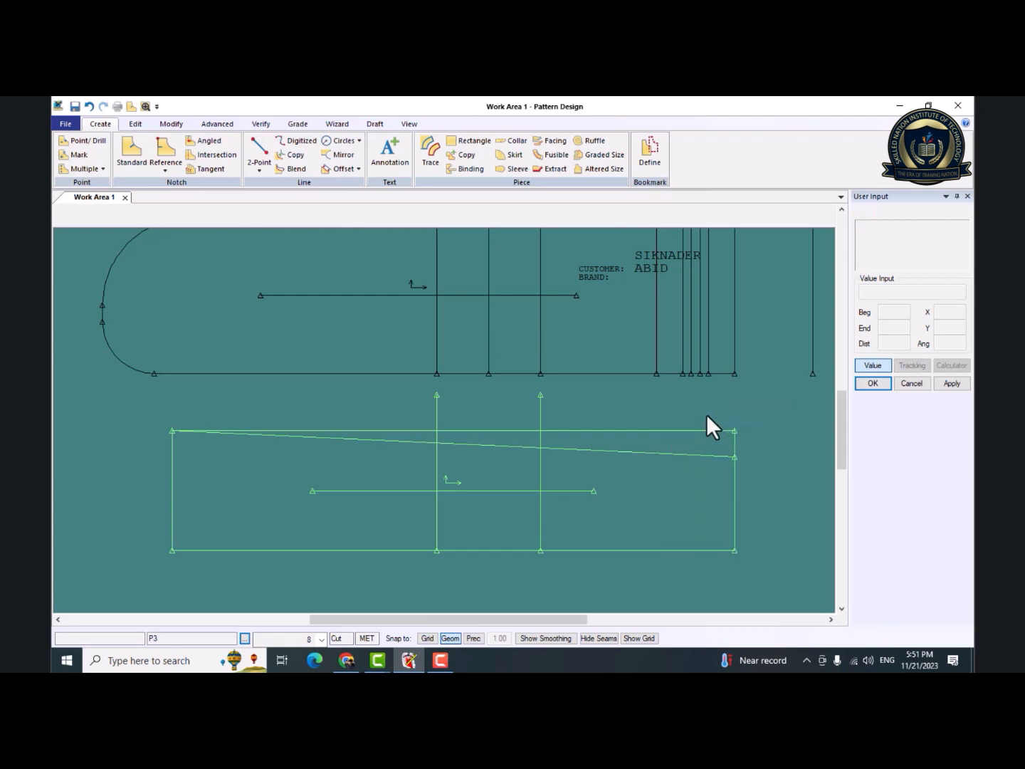
# Create a Blend line from P3's lower-right corner to a point below its lower-left corner, and finish the command.
pyautogui.click(293, 170)
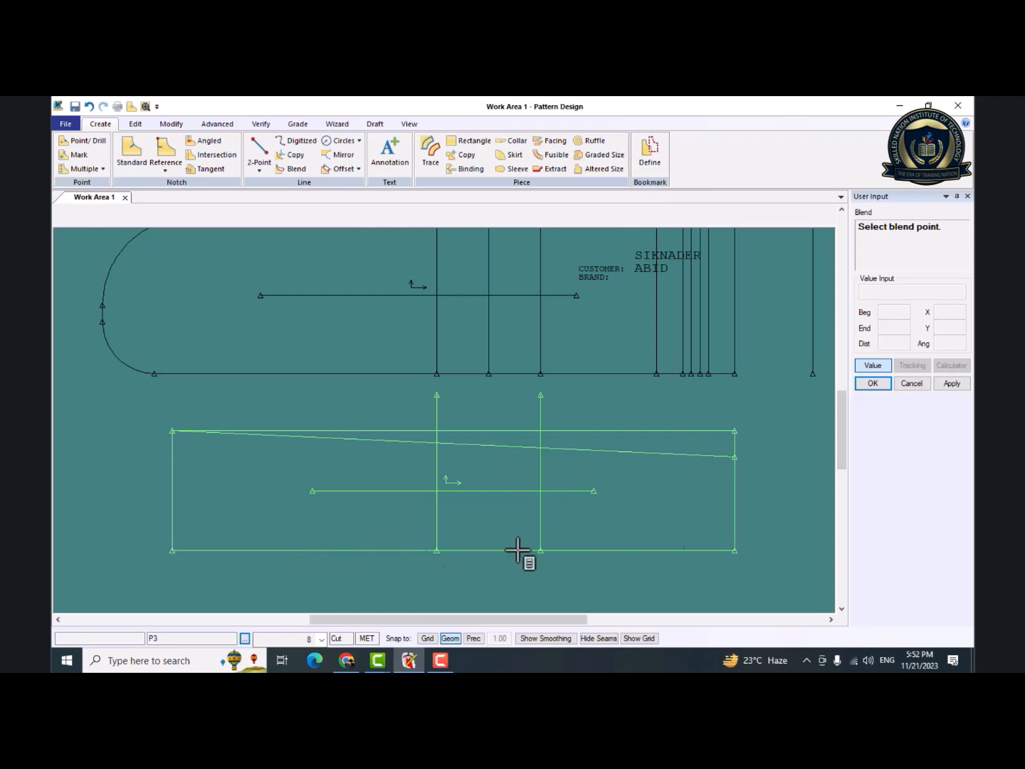
pyautogui.click(680, 550)
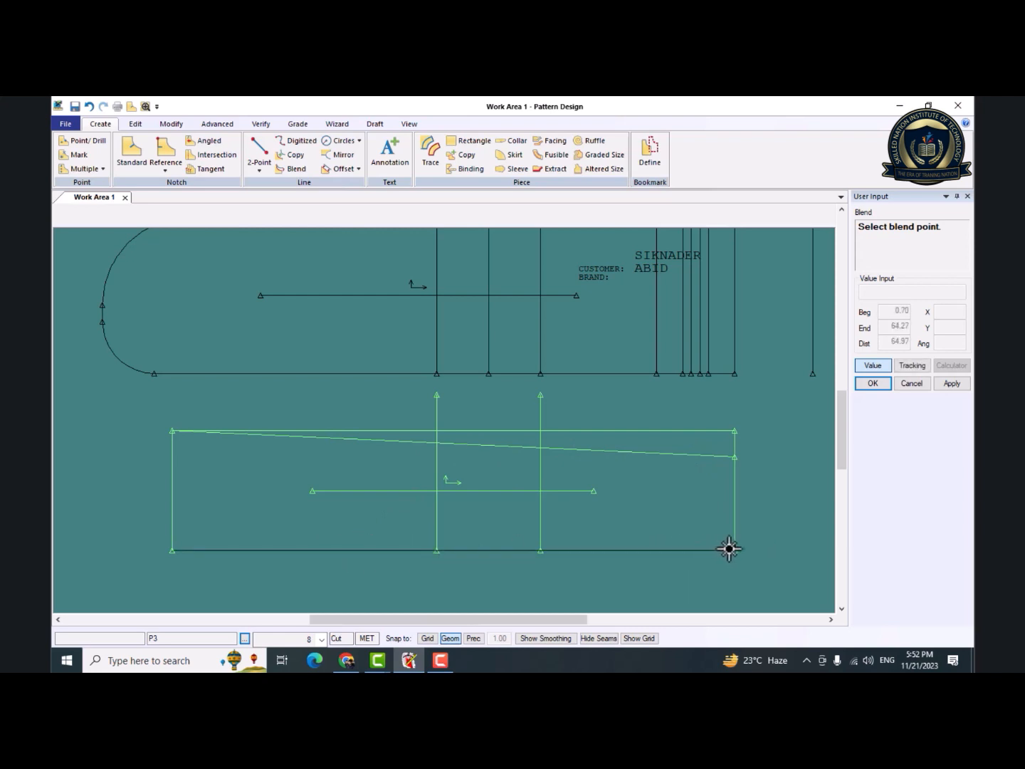
pyautogui.click(736, 549)
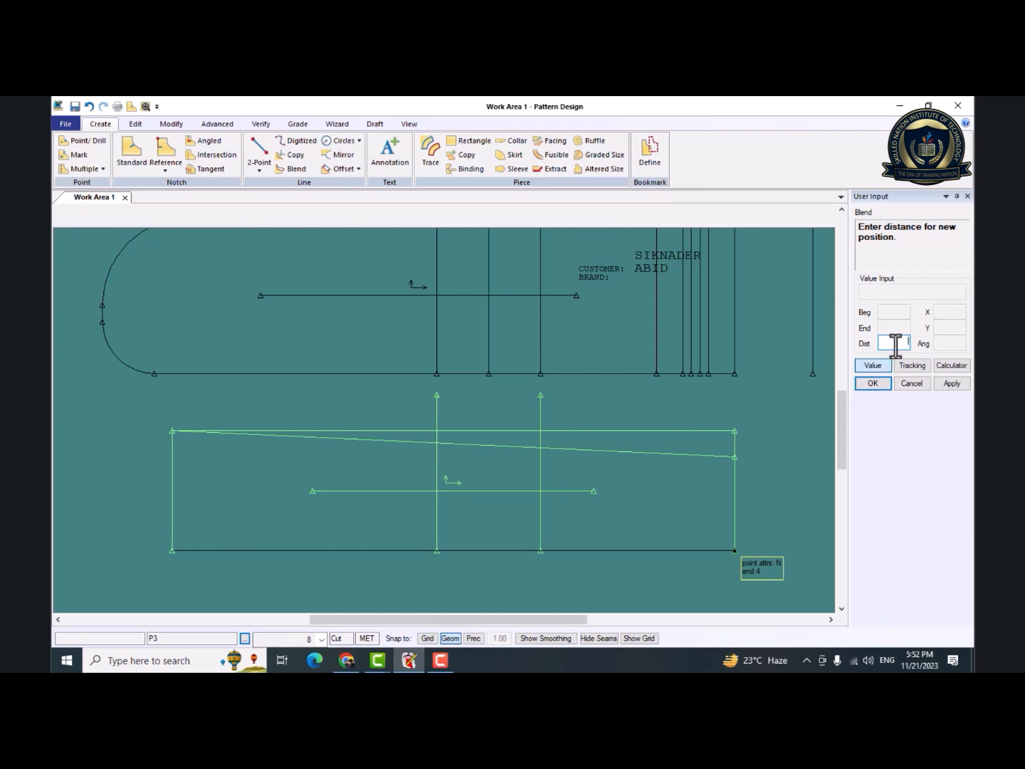
pyautogui.click(874, 365)
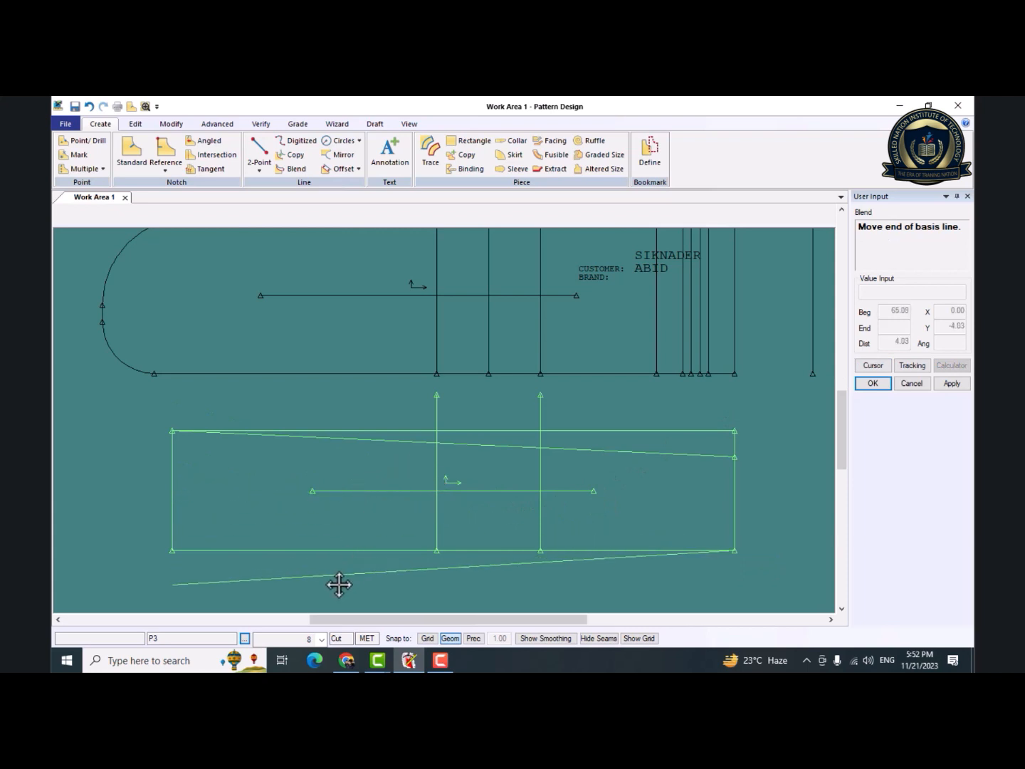
pyautogui.click(217, 587)
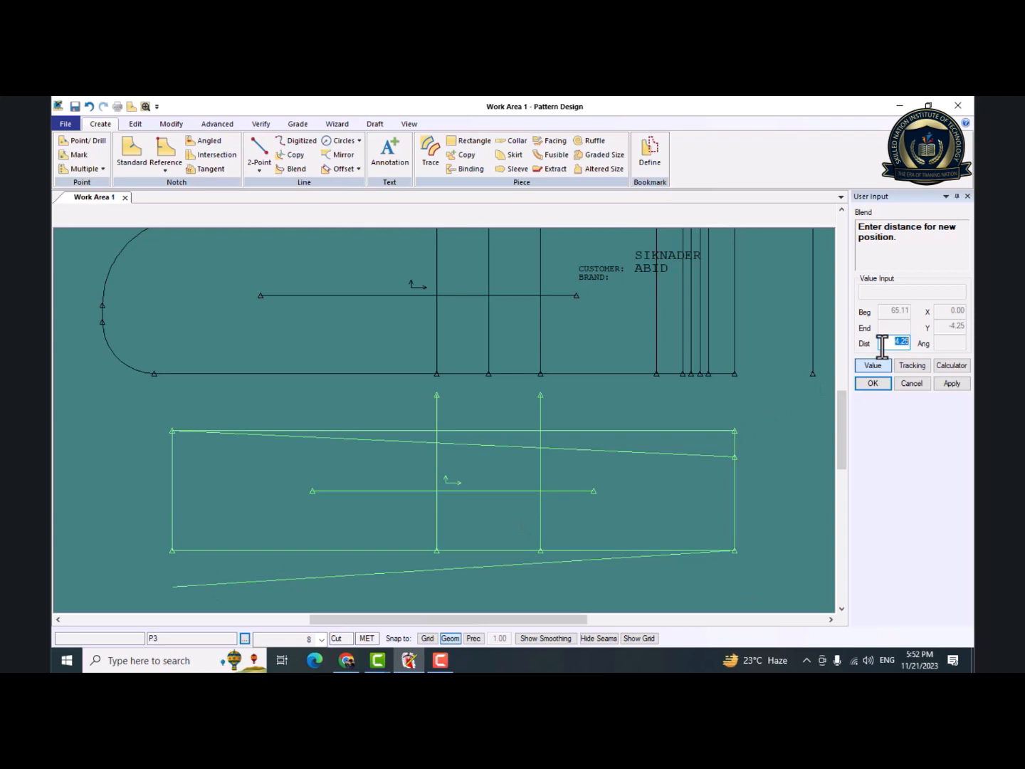
pyautogui.press('Return')
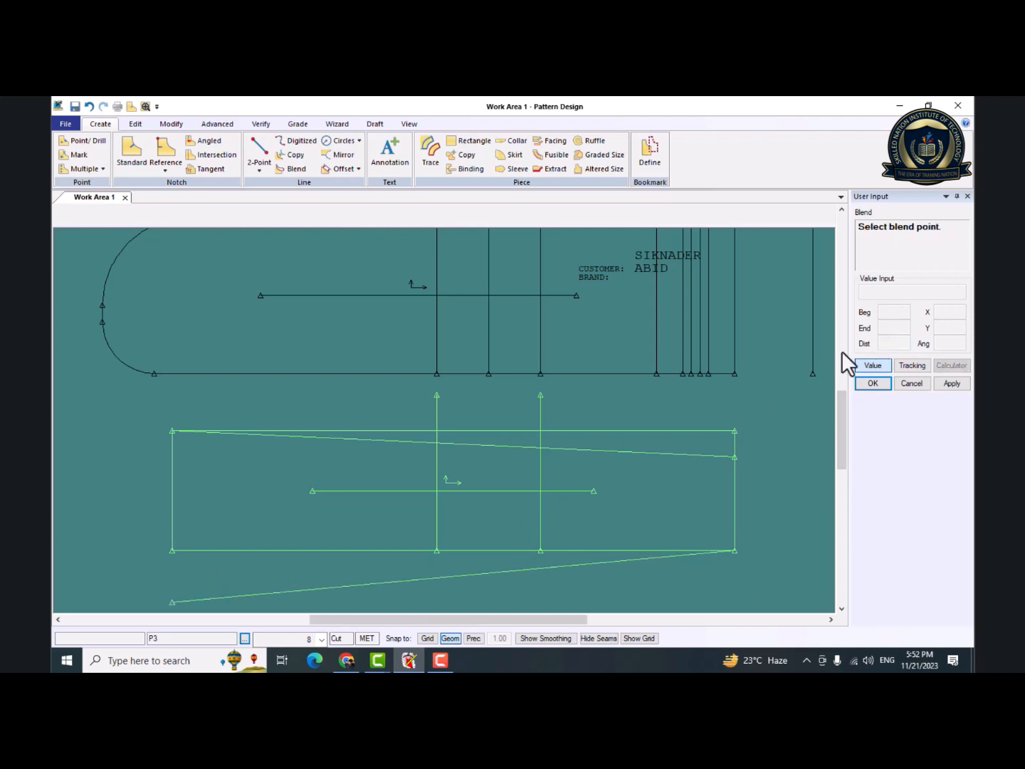
pyautogui.rightClick(168, 603)
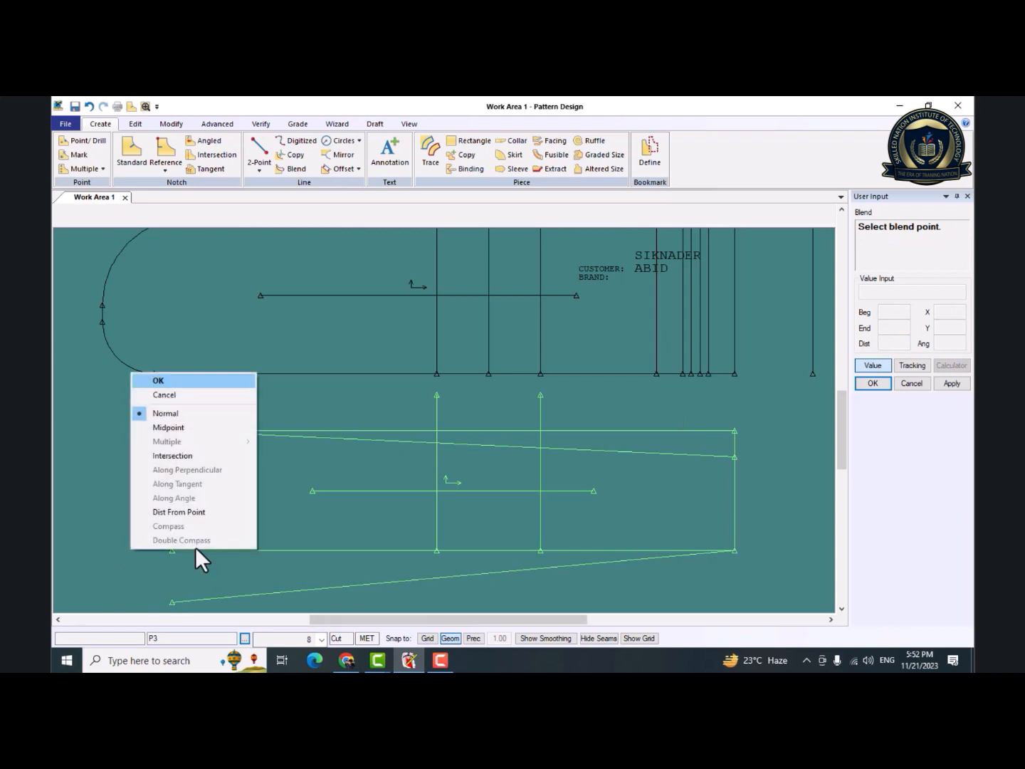
pyautogui.click(203, 382)
# Move both pieces upward and draw a center-and-radius circle as a new piece below P3's middle, keeping the suggested piece name.
pyautogui.moveTo(368, 274); pyautogui.dragTo(382, 234)
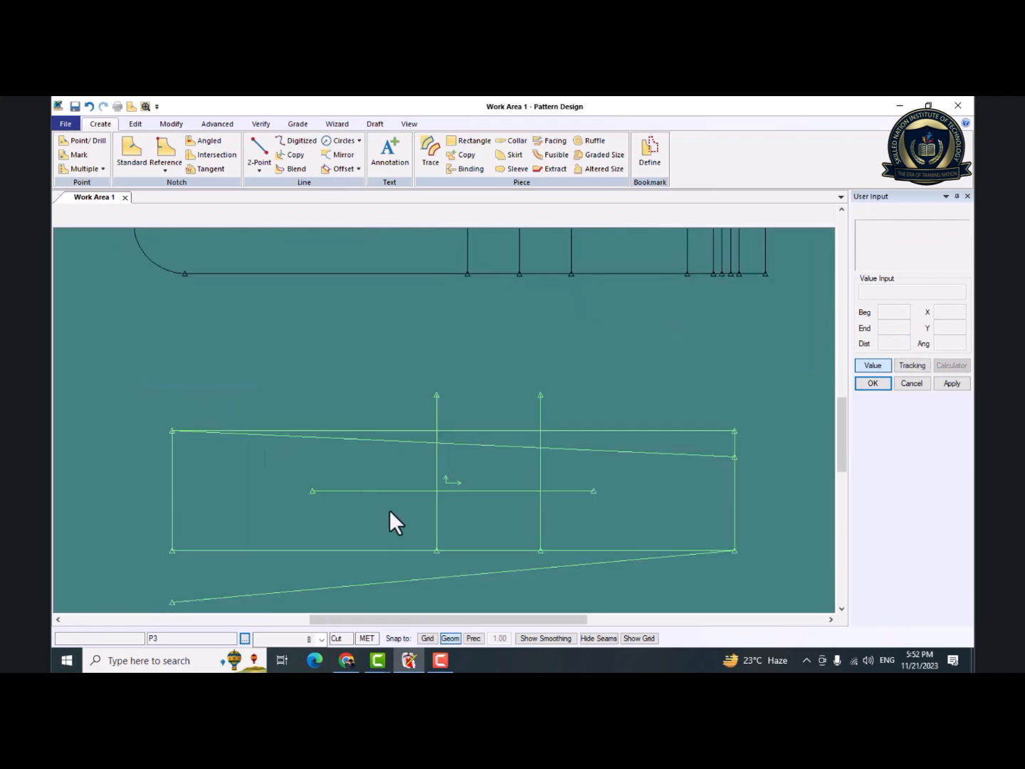
pyautogui.moveTo(390, 511); pyautogui.dragTo(392, 417)
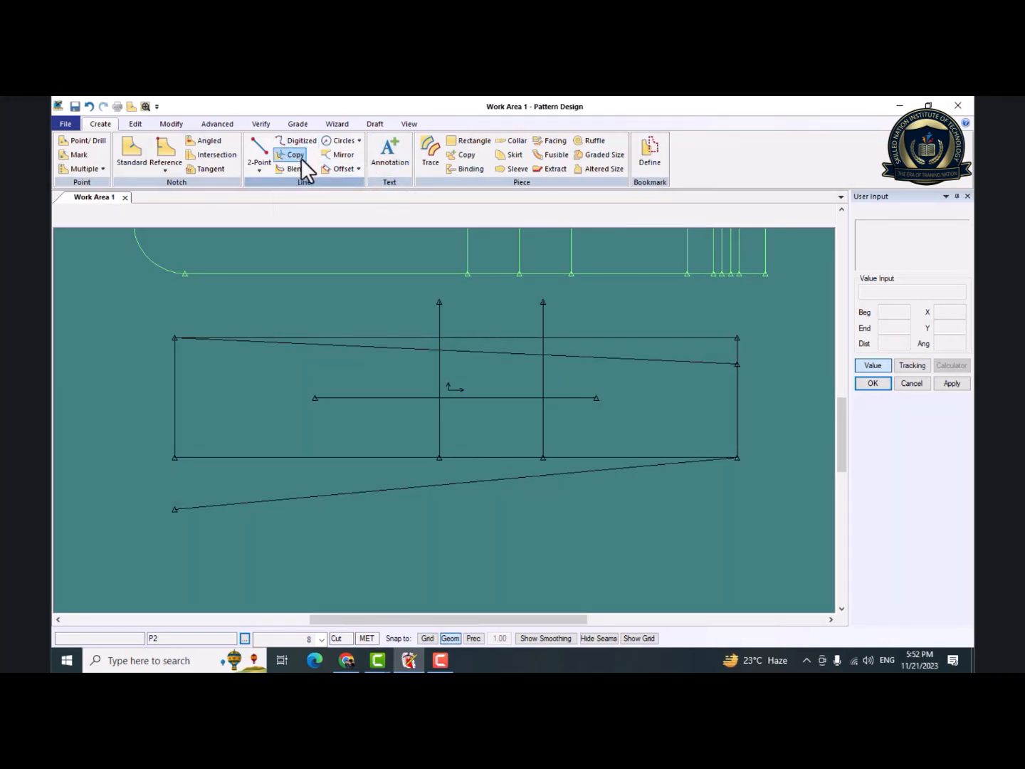
pyautogui.click(361, 140)
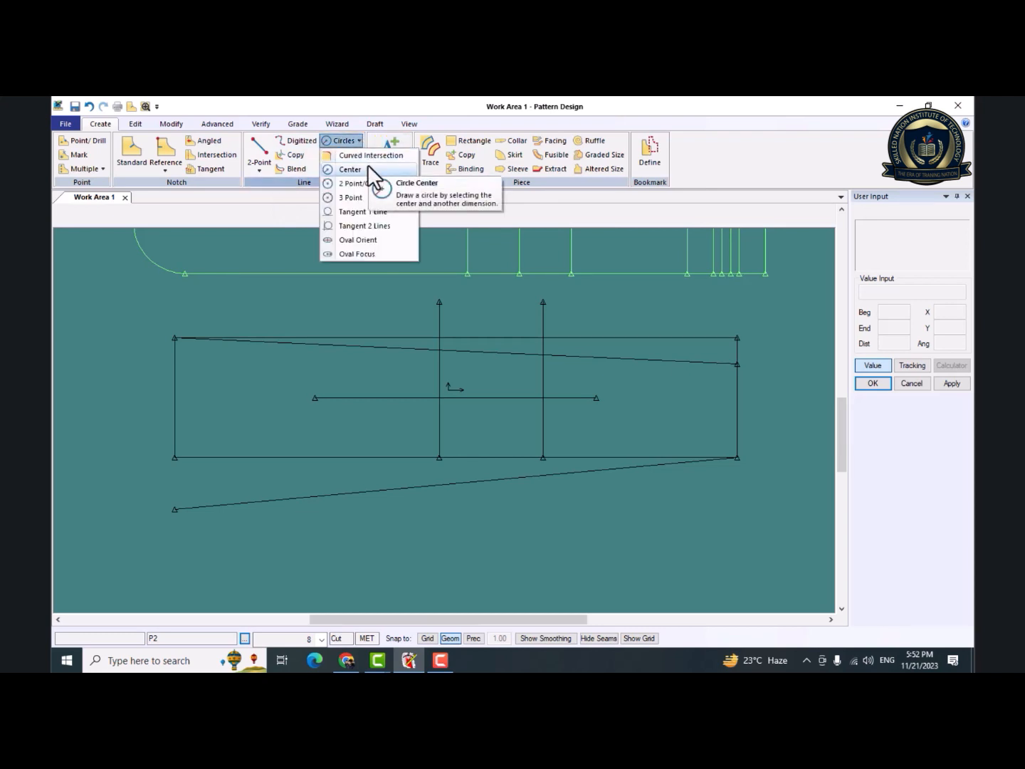
pyautogui.click(367, 170)
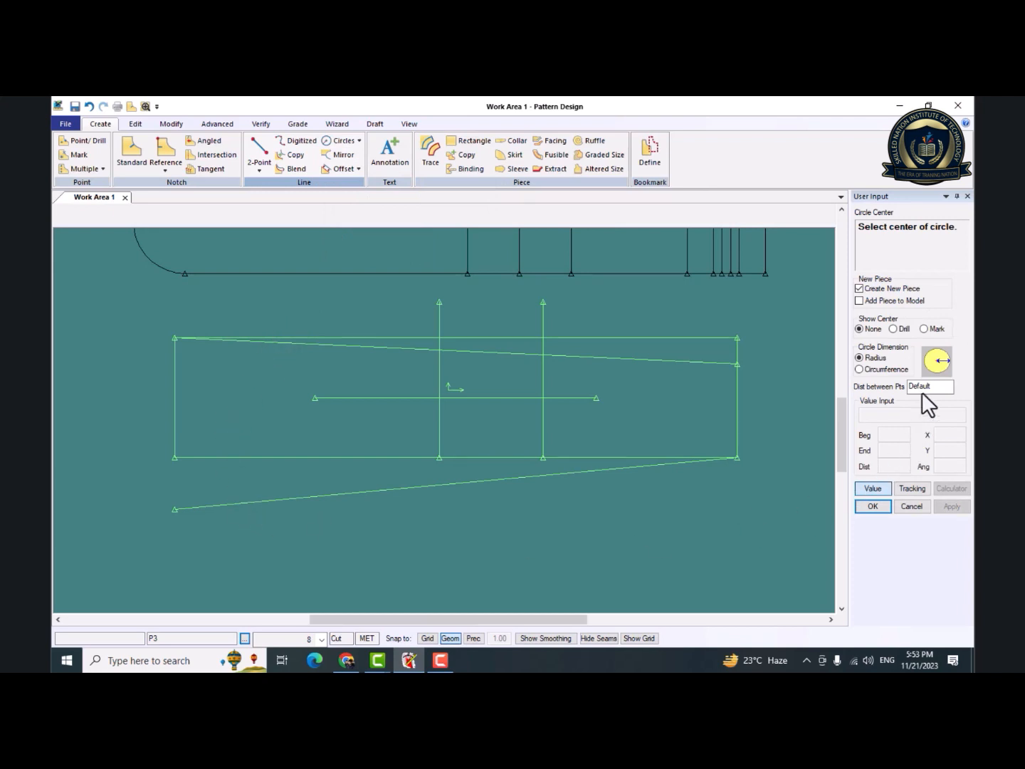
pyautogui.click(484, 540)
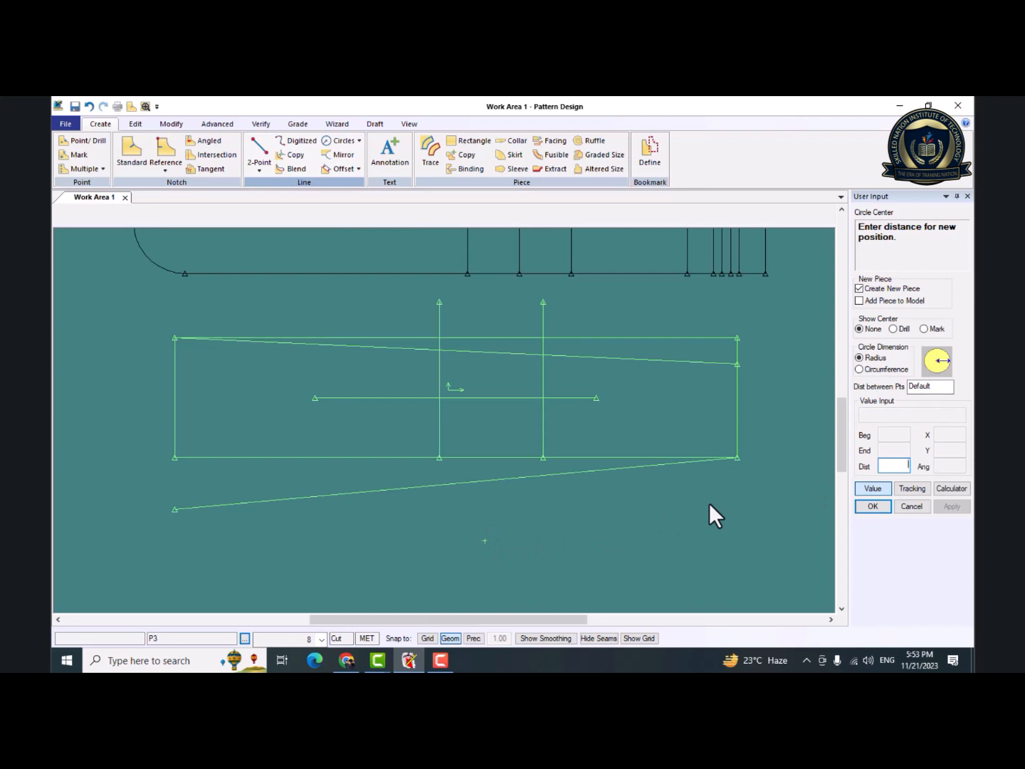
pyautogui.press('Return')
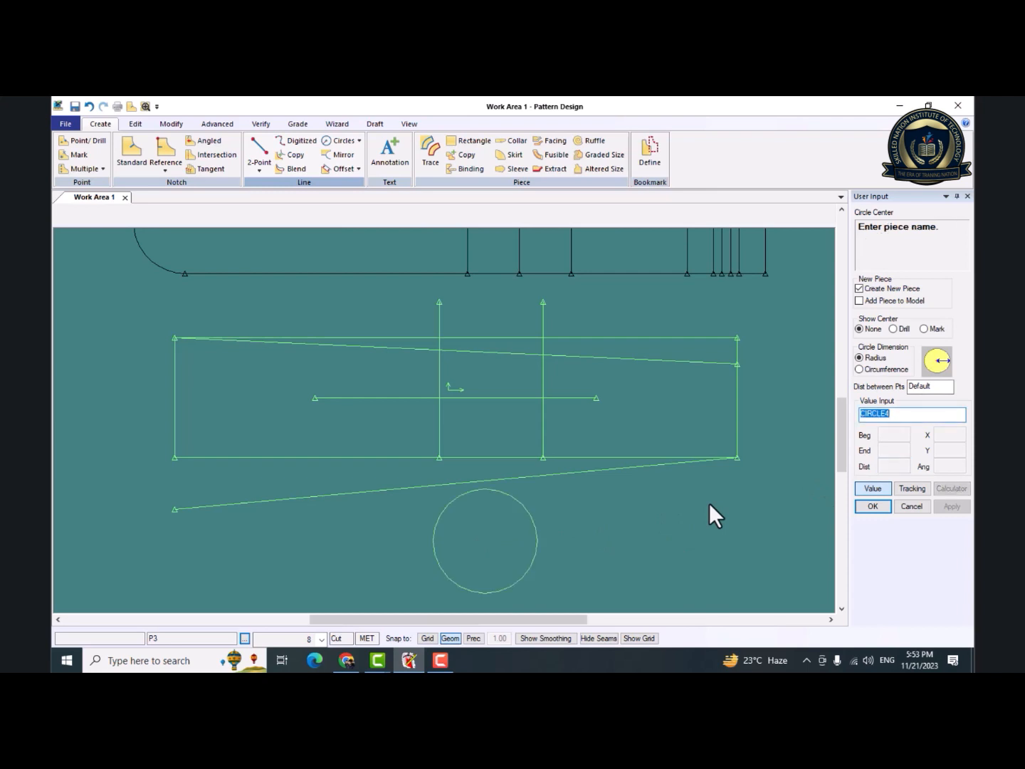
pyautogui.rightClick(657, 518)
pyautogui.click(656, 521)
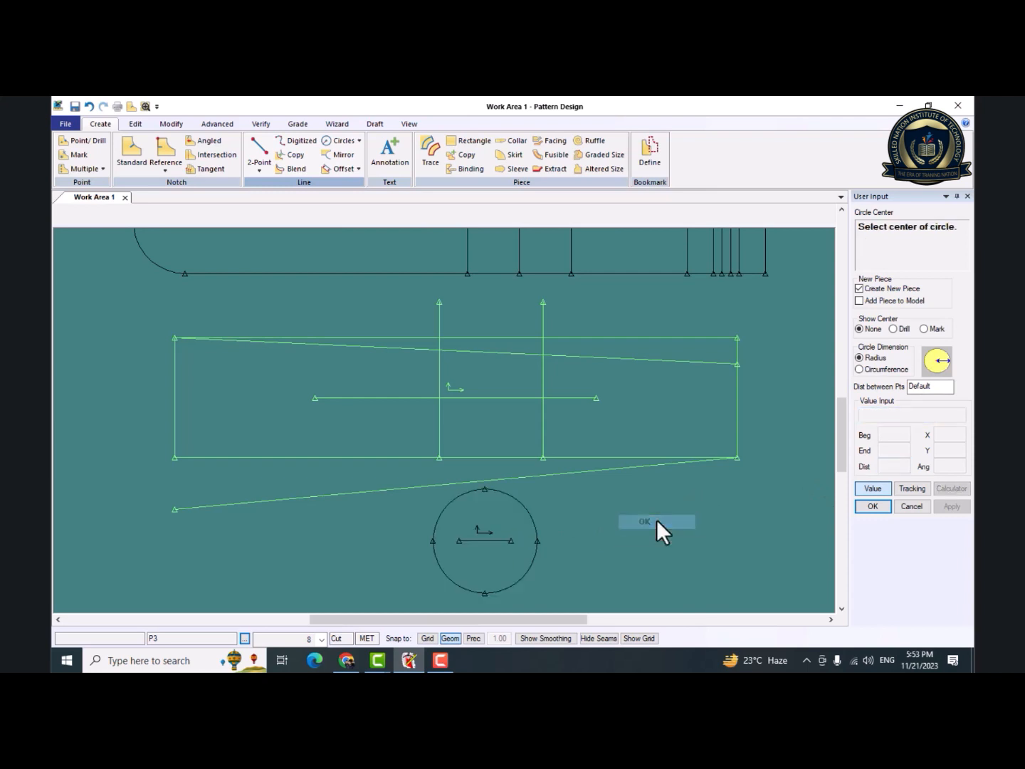
# Draw a 2 Point/Center circle with radius 9 through two points below P3's lower-left area.
pyautogui.click(361, 141)
pyautogui.click(360, 183)
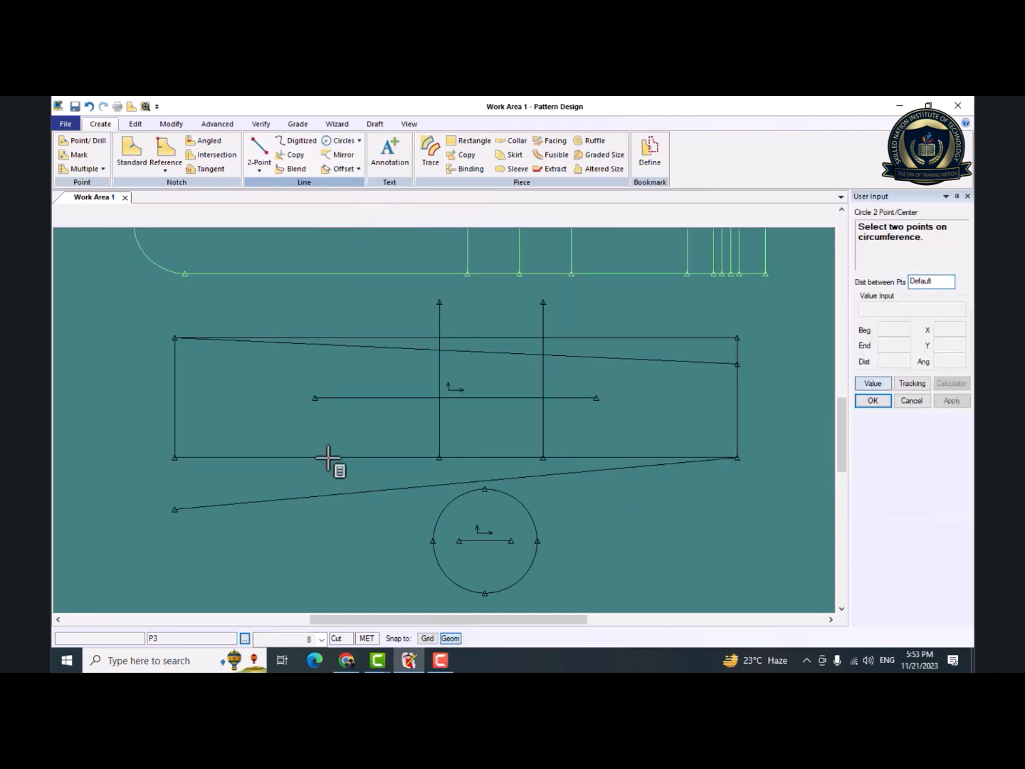
pyautogui.click(321, 565)
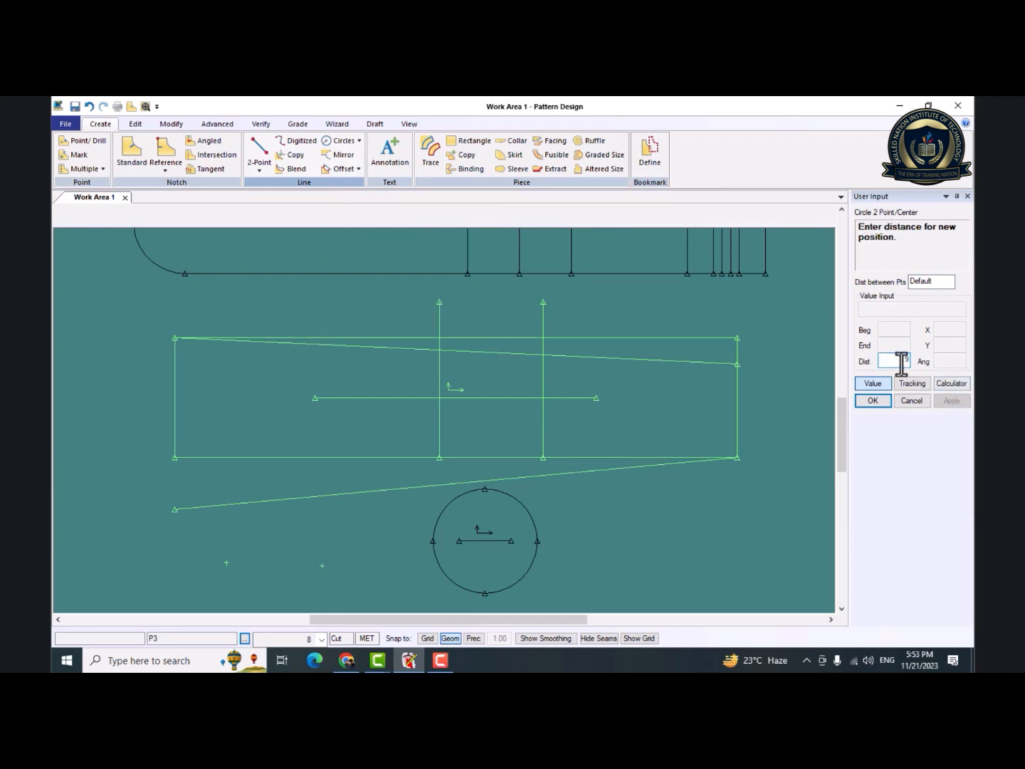
pyautogui.press('Return')
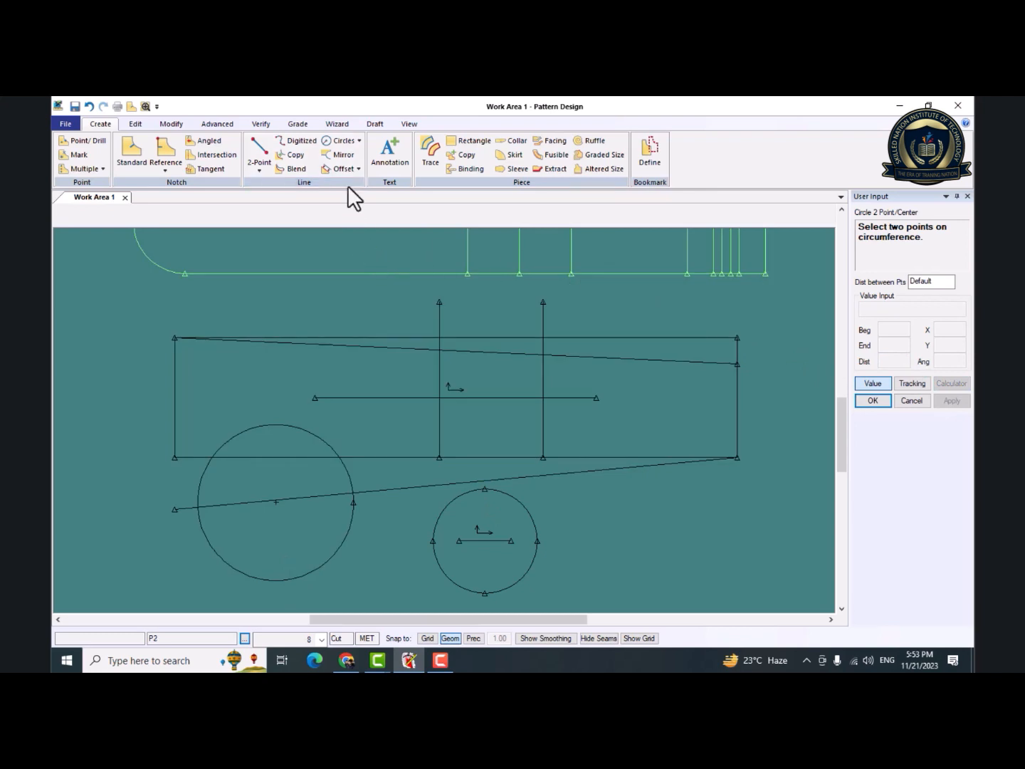
# Draw a 3 Point circle in the empty area below P3's right end.
pyautogui.click(358, 141)
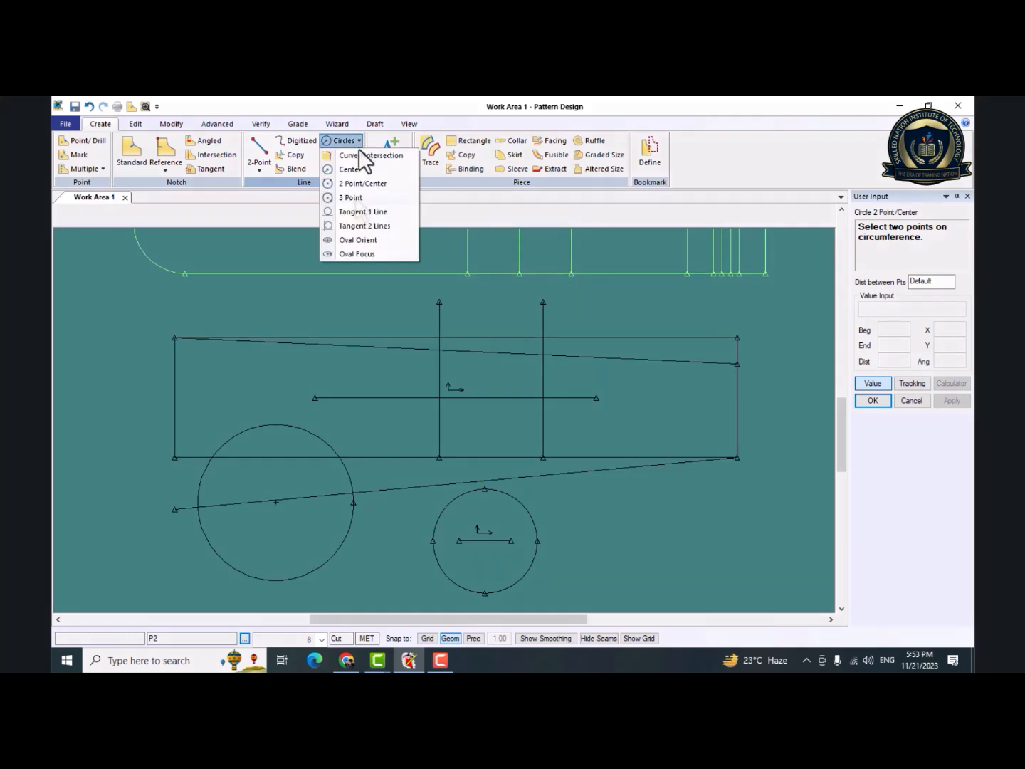
pyautogui.click(350, 196)
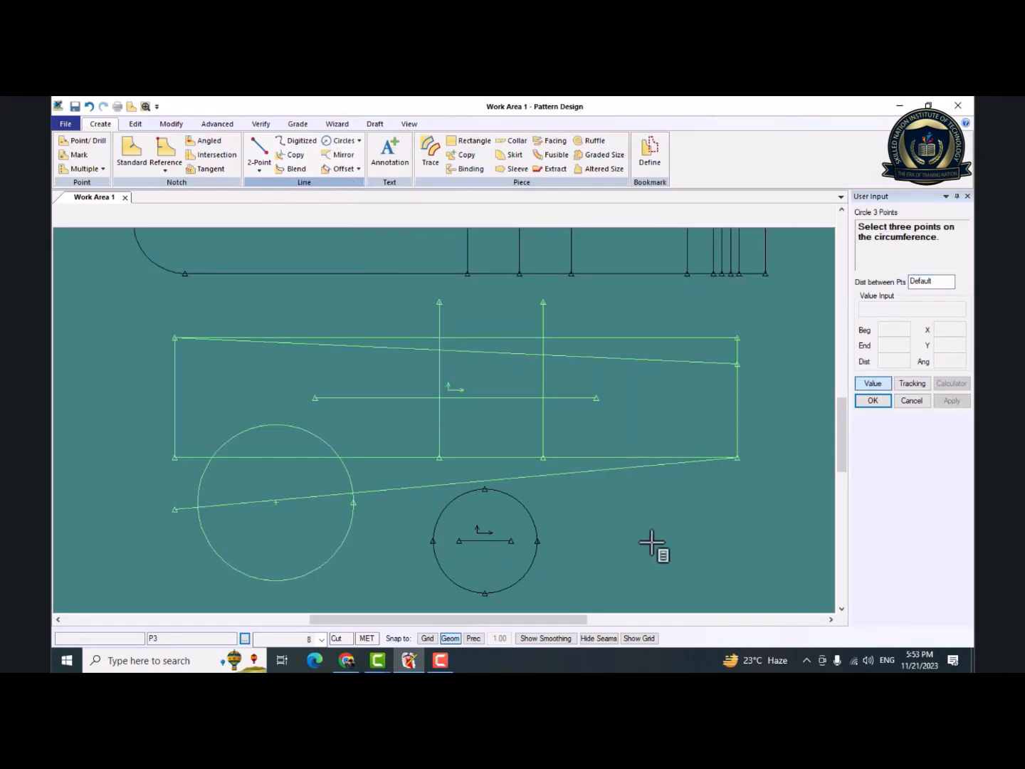
pyautogui.click(745, 541)
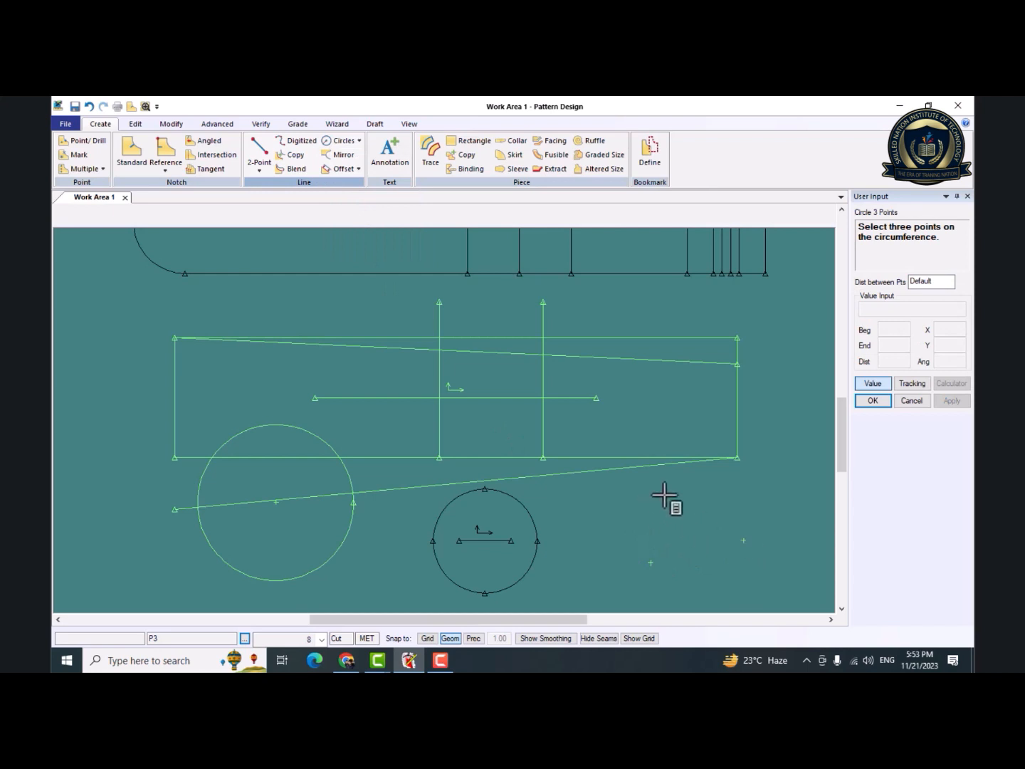
pyautogui.click(664, 494)
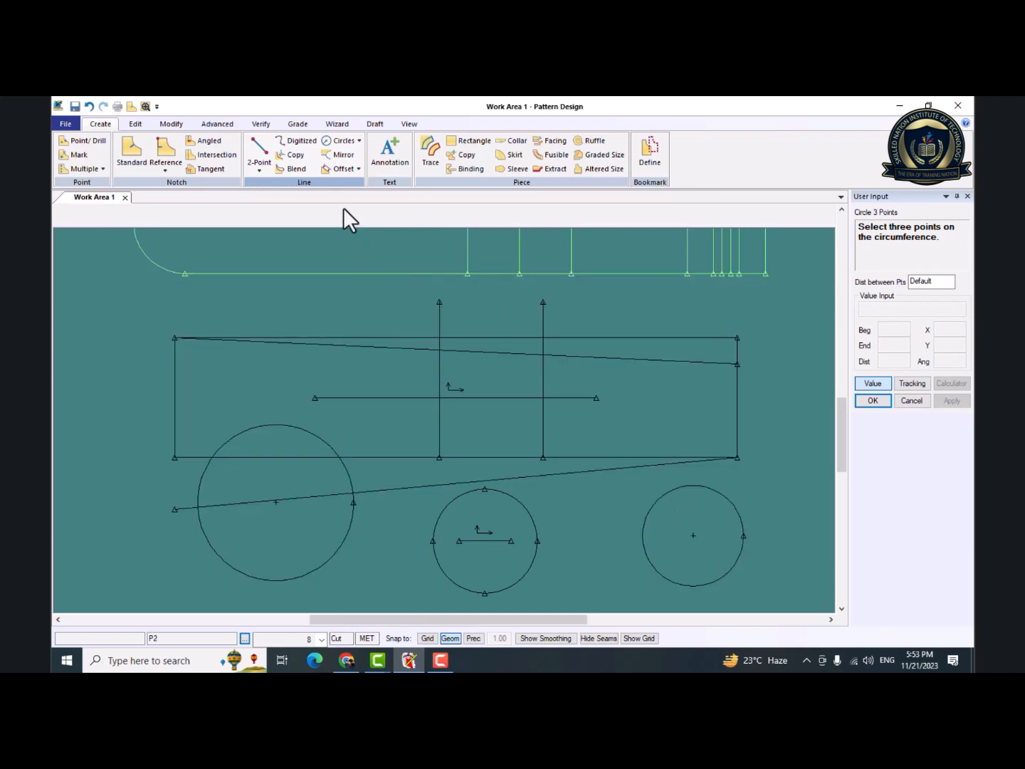
# Draw a Tangent 1 Line circle inside P3, touching its left edge slightly above the middle.
pyautogui.click(359, 142)
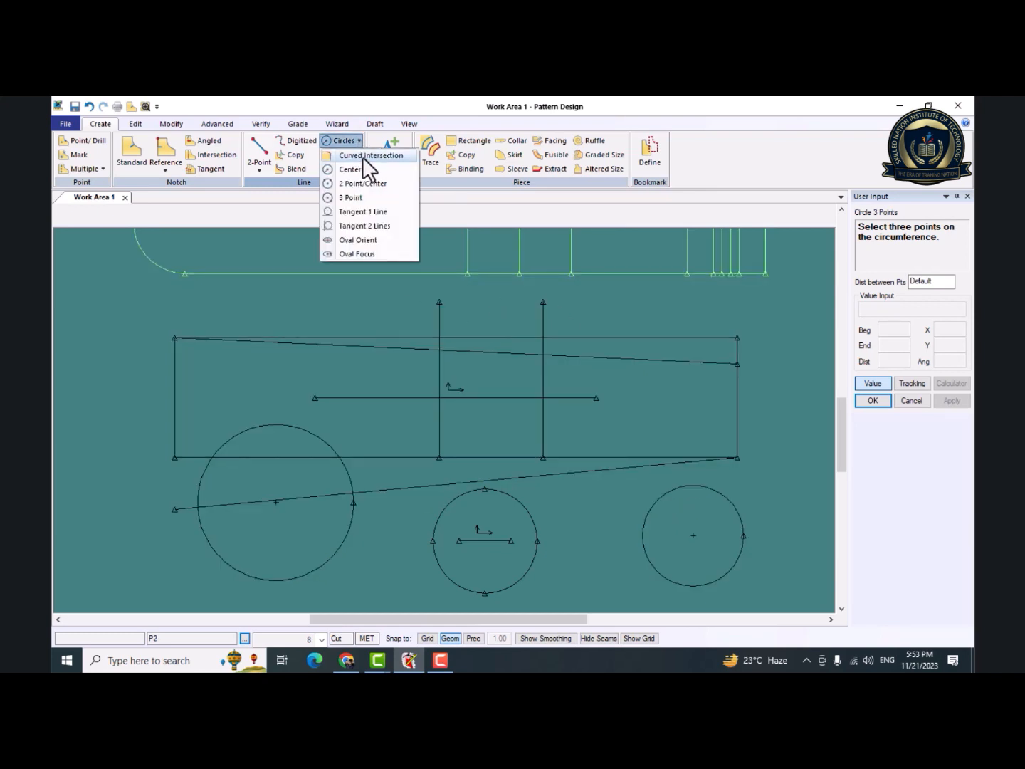
pyautogui.click(382, 213)
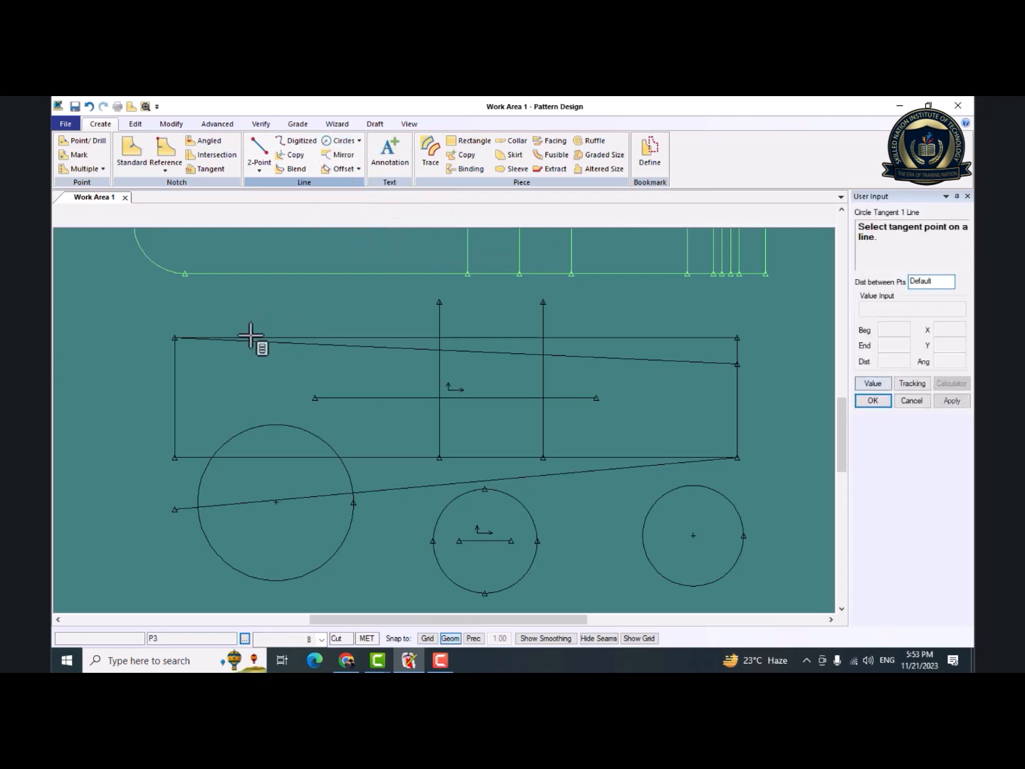
pyautogui.click(177, 385)
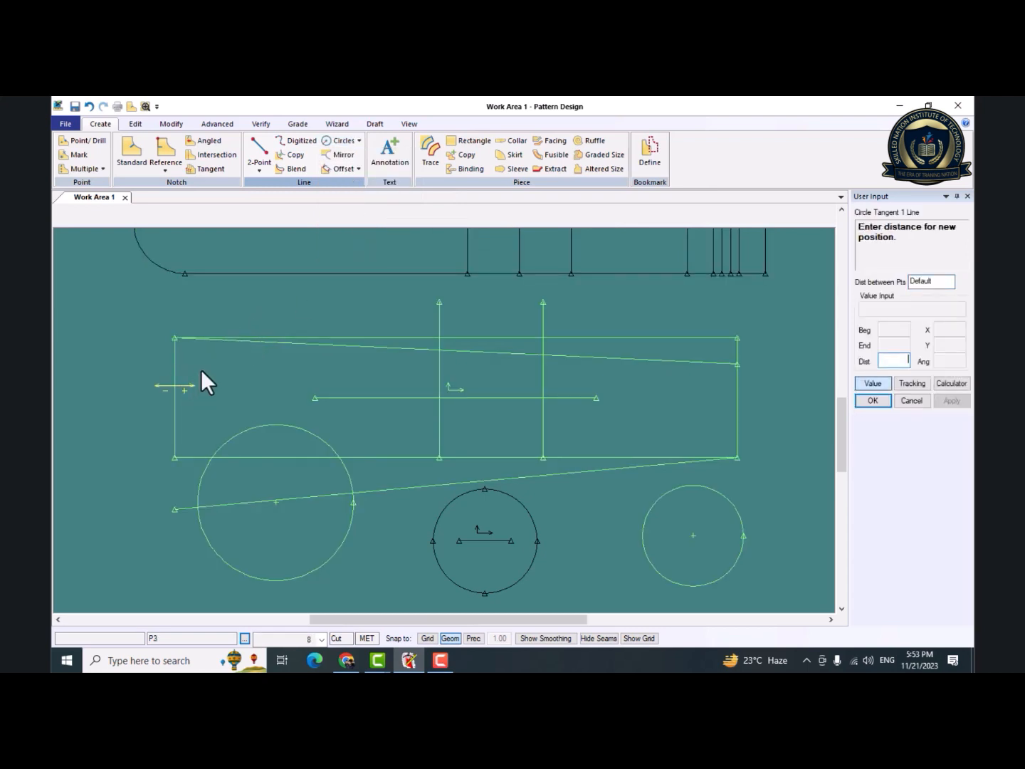
pyautogui.click(206, 363)
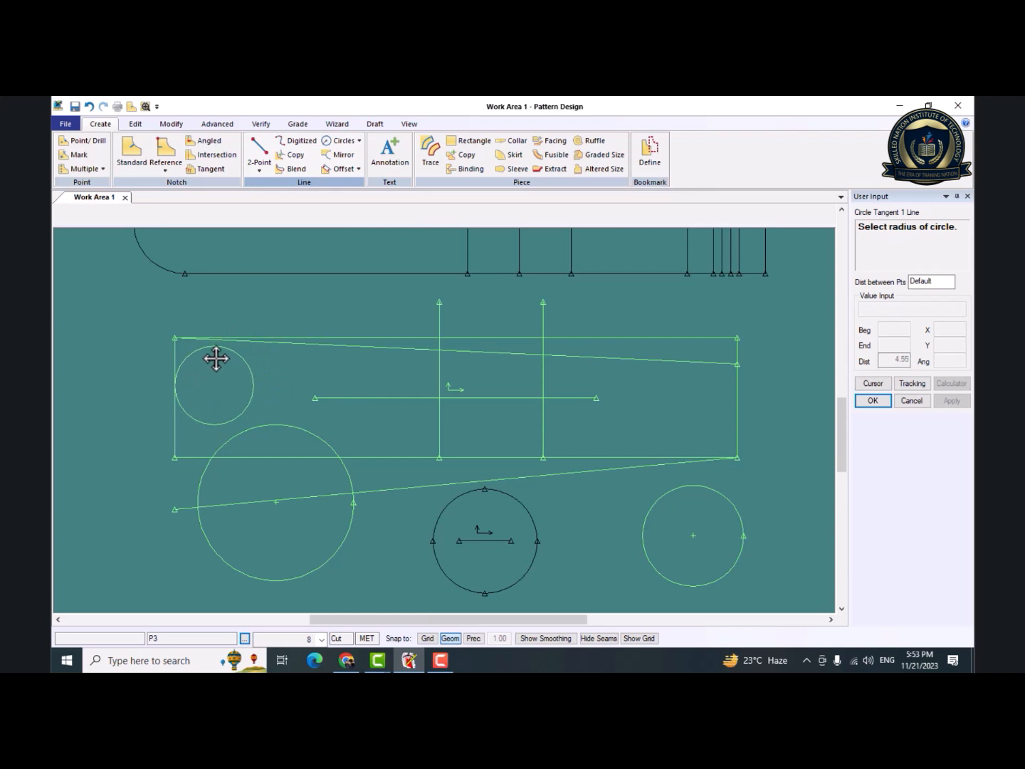
pyautogui.click(216, 357)
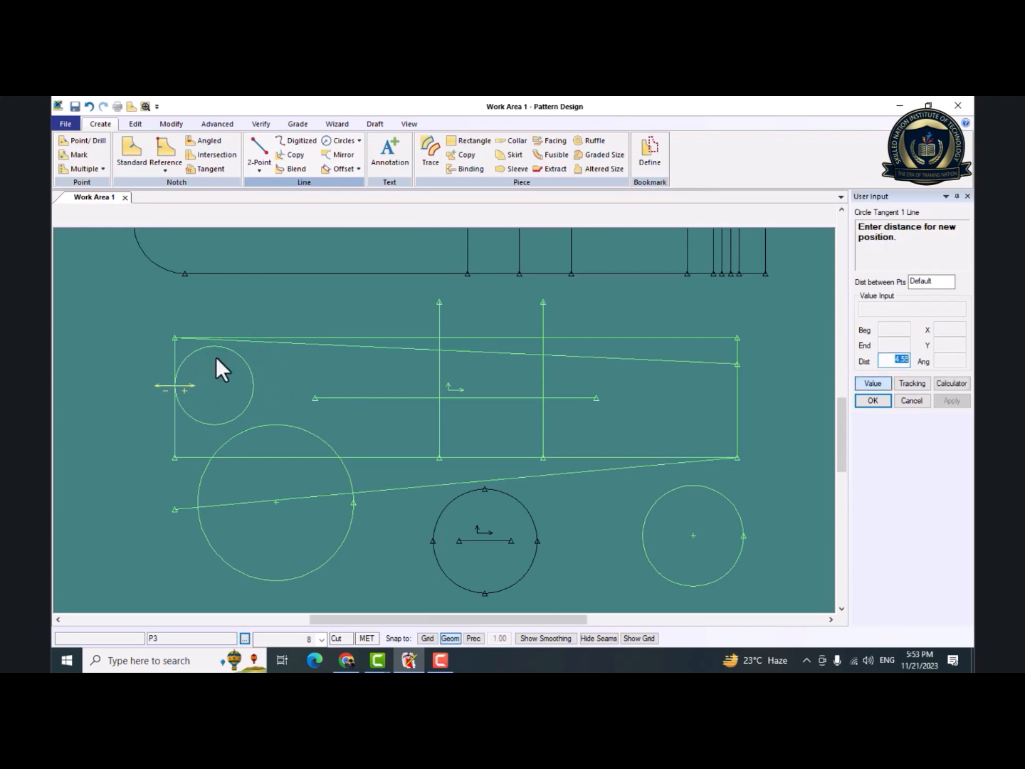
pyautogui.press('Return')
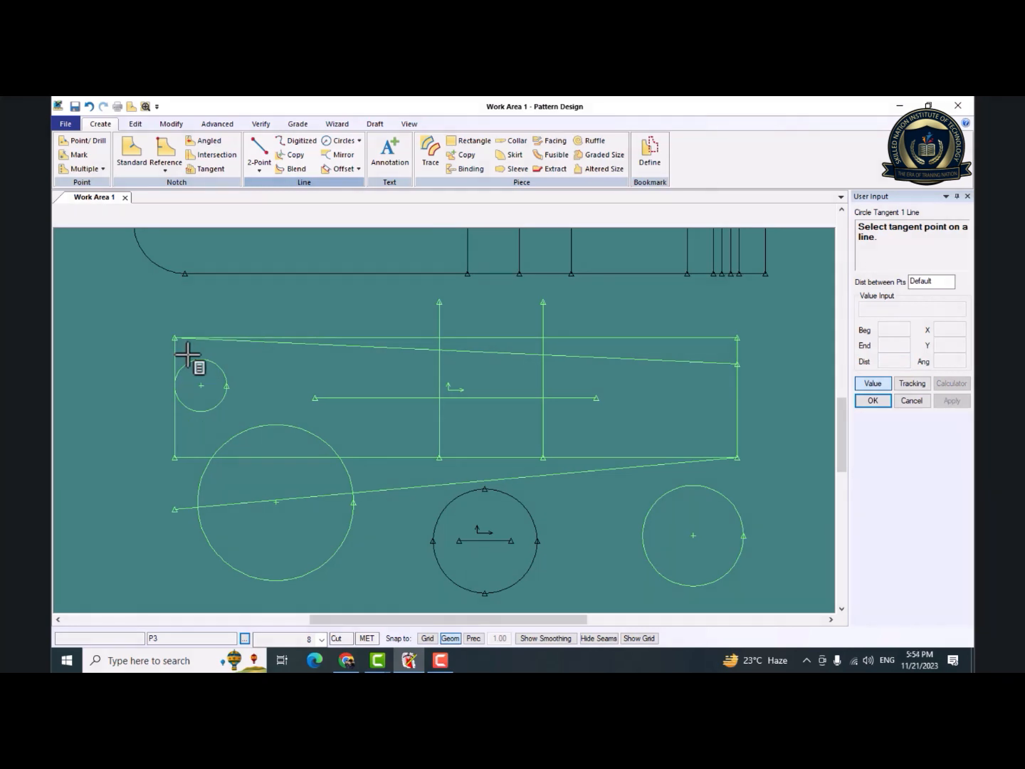
# Draw a Tangent 2 Lines circle with radius 5 inside P3, touching its right and top edges.
pyautogui.click(357, 142)
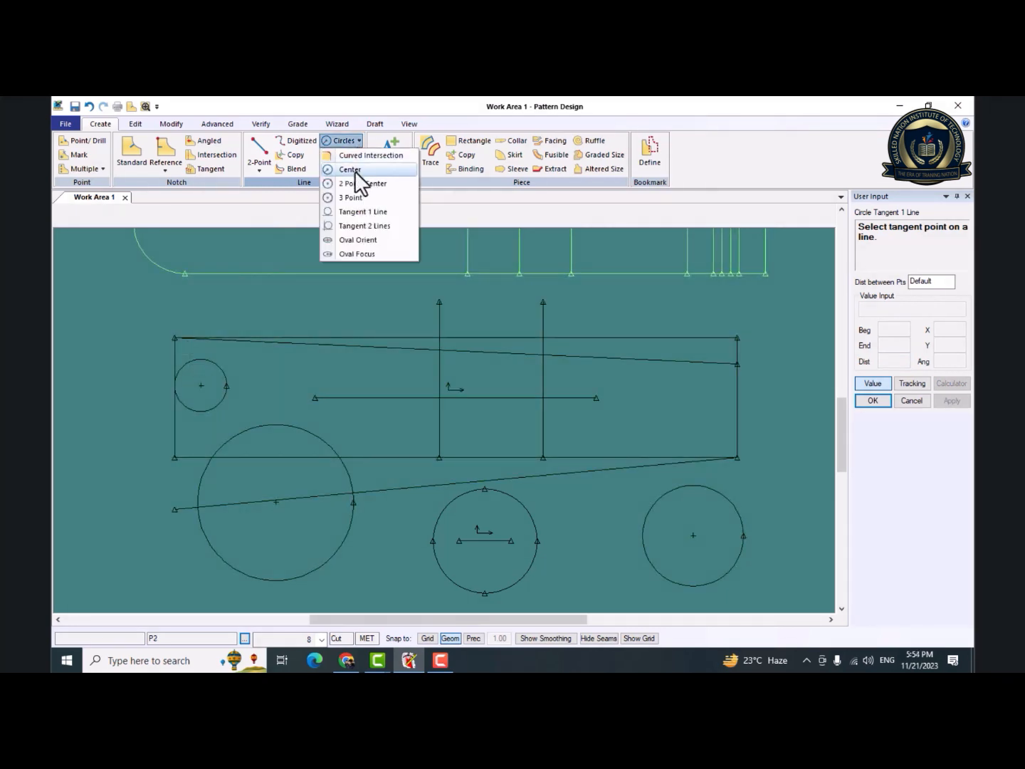
pyautogui.click(371, 227)
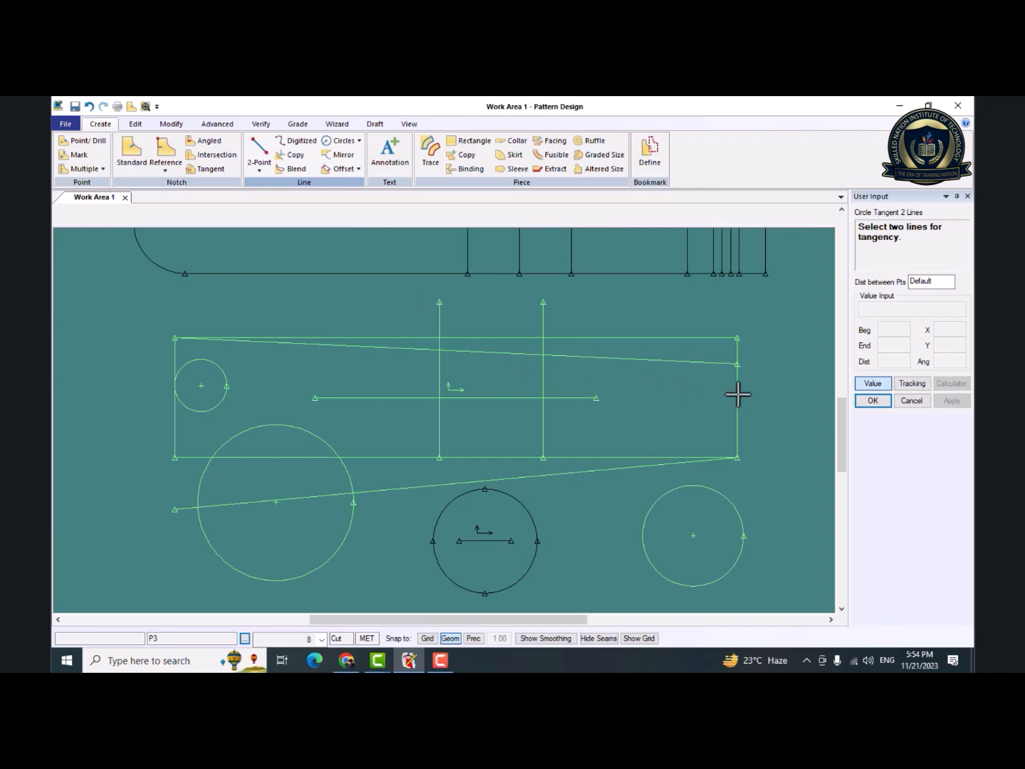
pyautogui.click(686, 338)
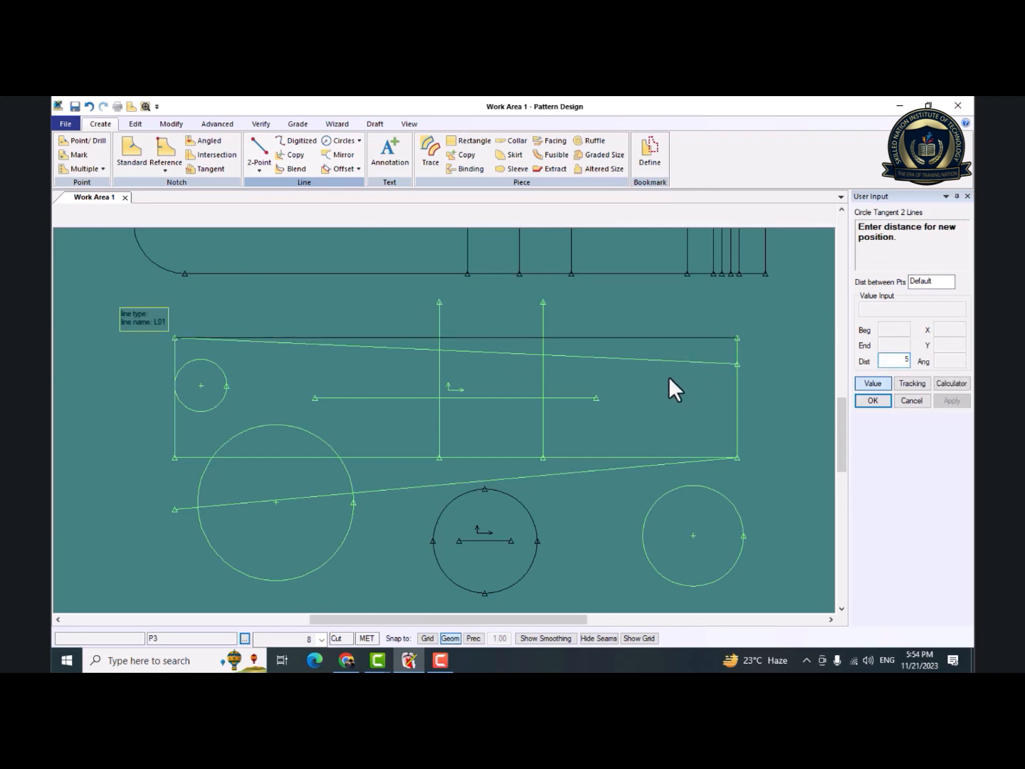
pyautogui.write('5')
pyautogui.press('Return')
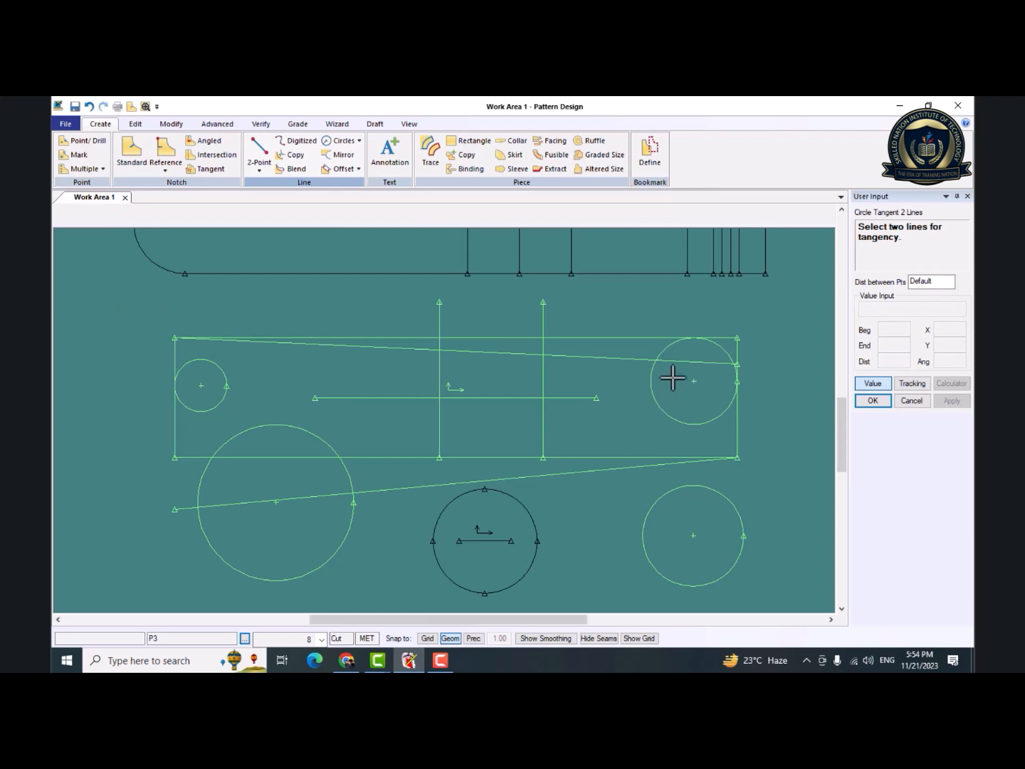
# Draw a horizontal Oval Orient oval in the empty area beyond P3's right edge, with width 3 and length 4.
pyautogui.click(346, 140)
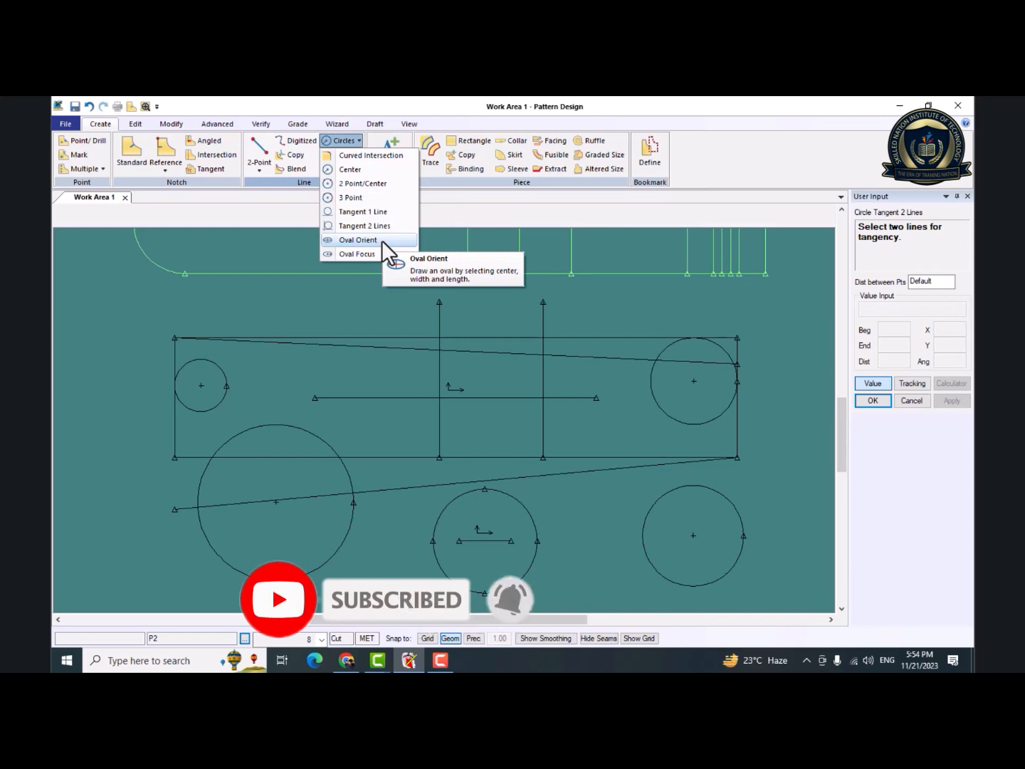
pyautogui.click(381, 241)
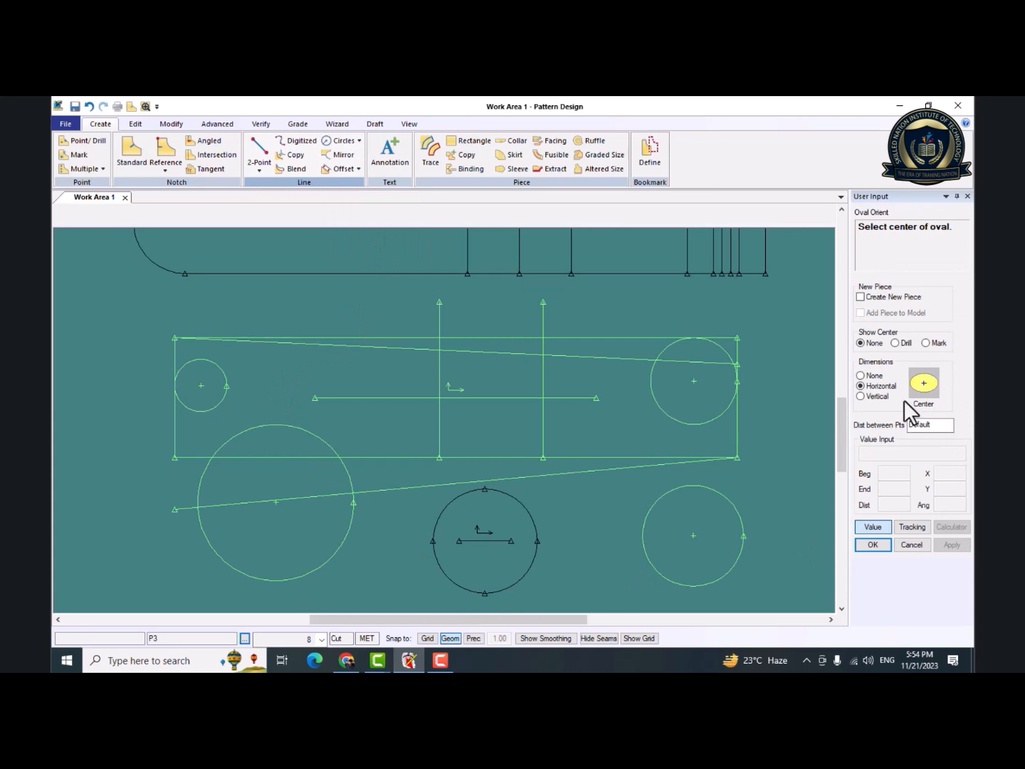
pyautogui.moveTo(518, 619); pyautogui.dragTo(674, 625)
pyautogui.click(479, 436)
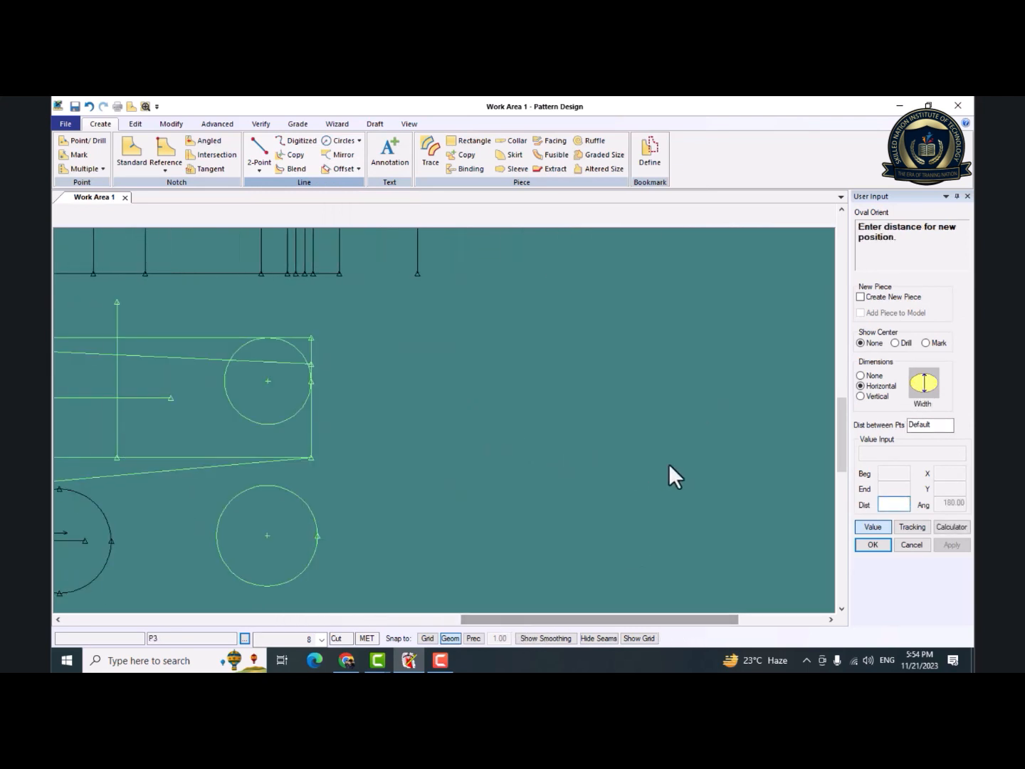
pyautogui.click(925, 387)
pyautogui.write('4')
pyautogui.press('Return')
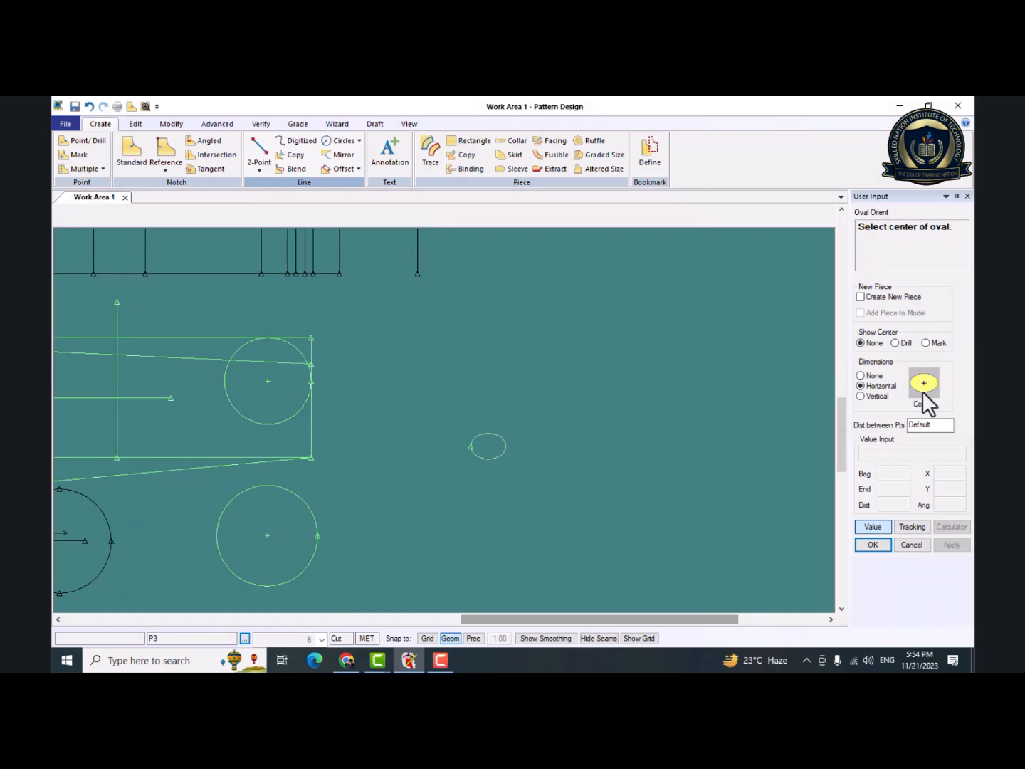
# Try to draw an Oval Focus oval above the small oval, with its focus about 8.25 horizontally from the center.
pyautogui.rightClick(519, 431)
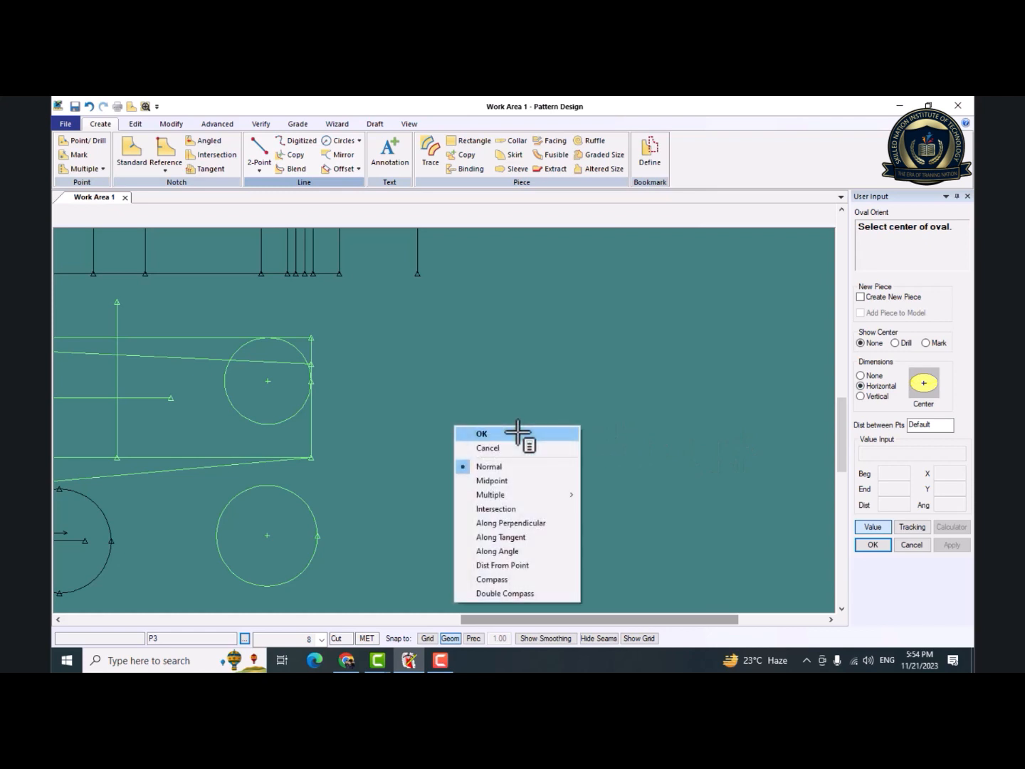
pyautogui.click(518, 432)
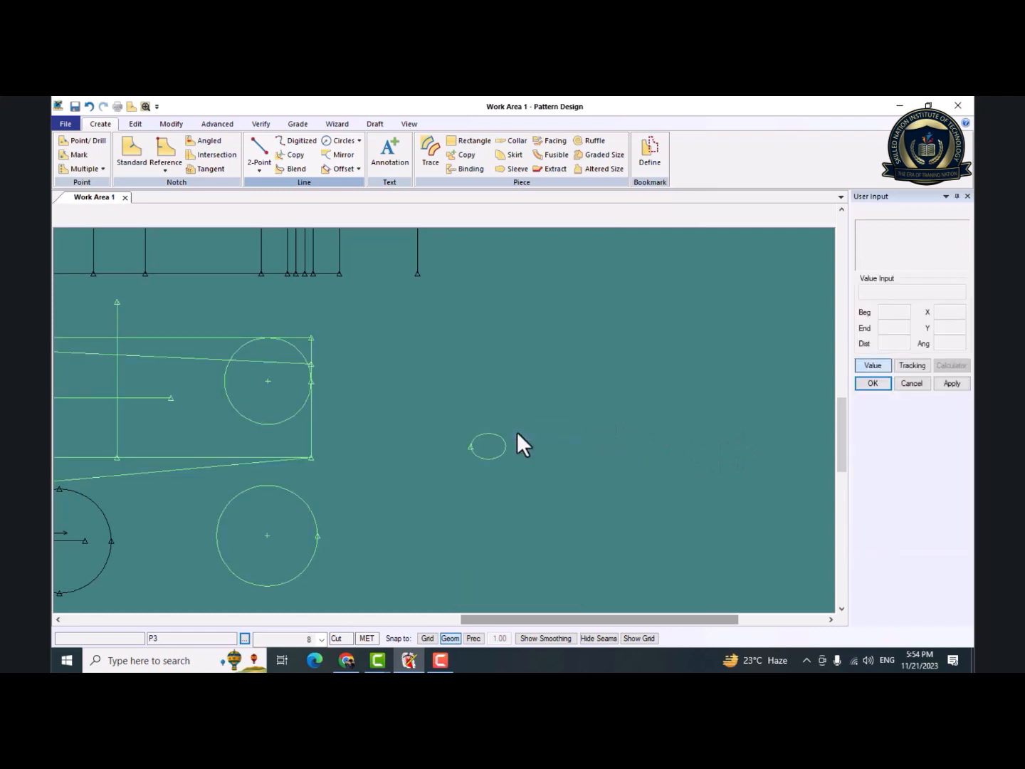
pyautogui.click(360, 136)
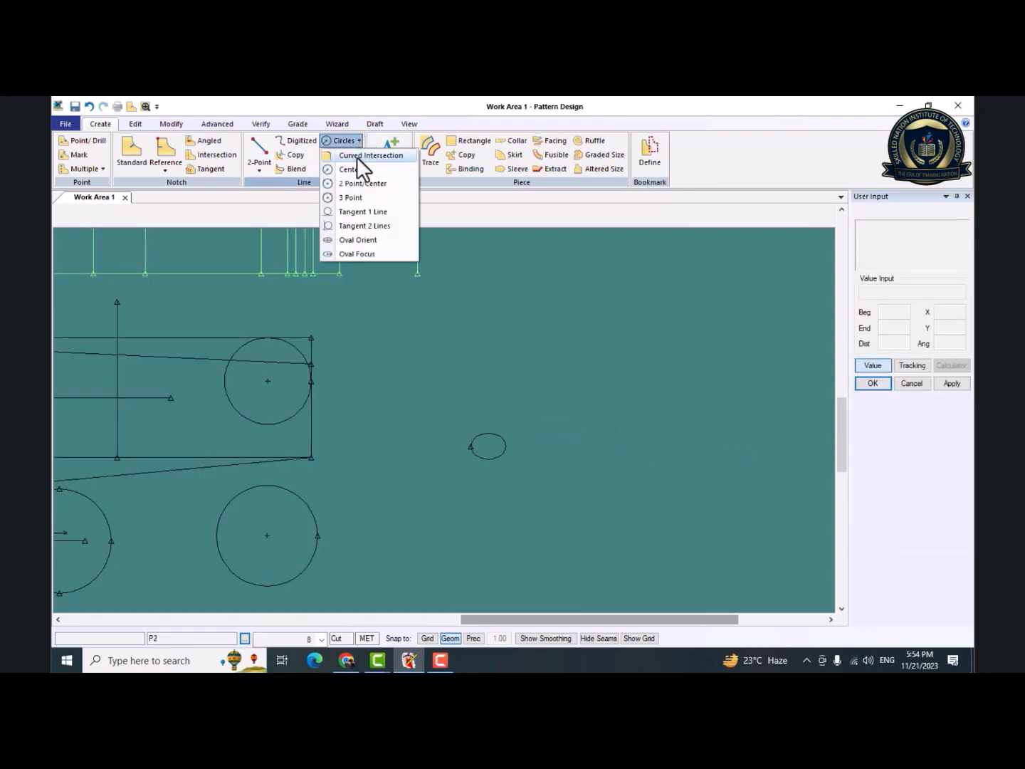
pyautogui.click(377, 252)
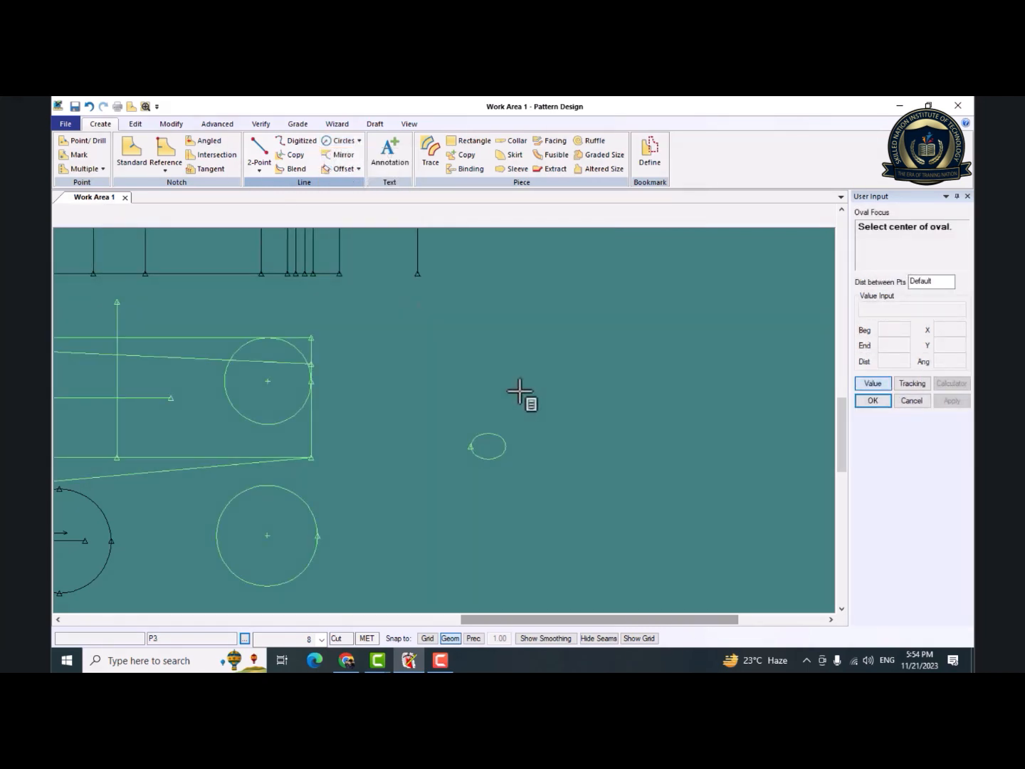
pyautogui.click(517, 392)
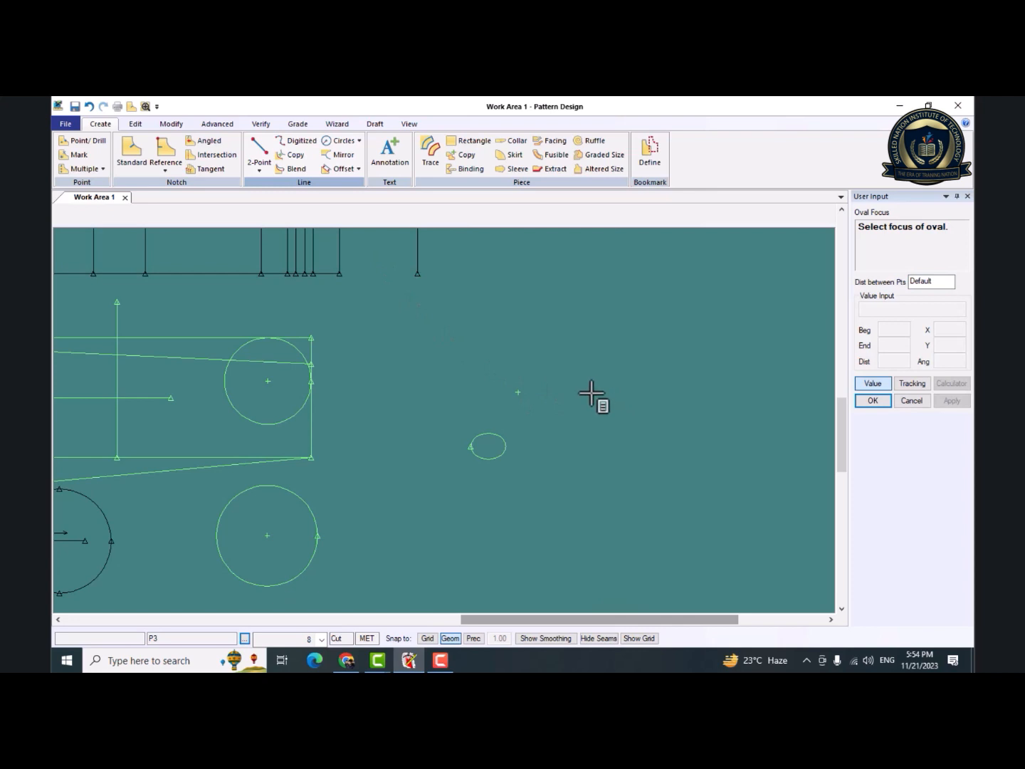
pyautogui.click(589, 393)
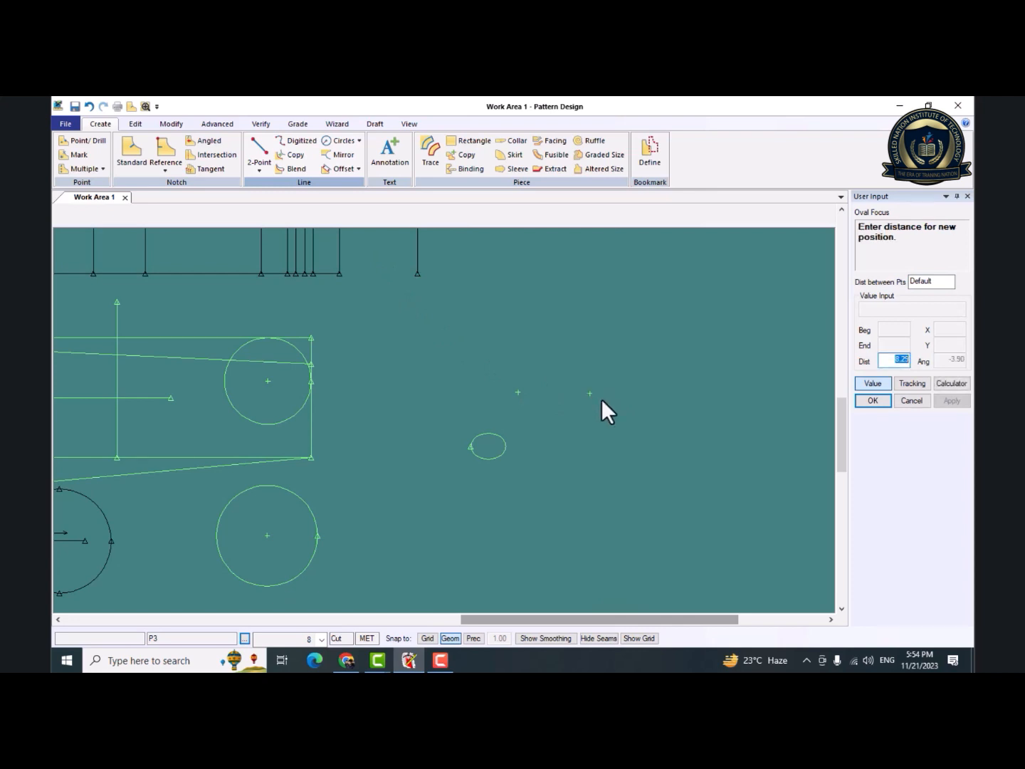
pyautogui.press('Return')
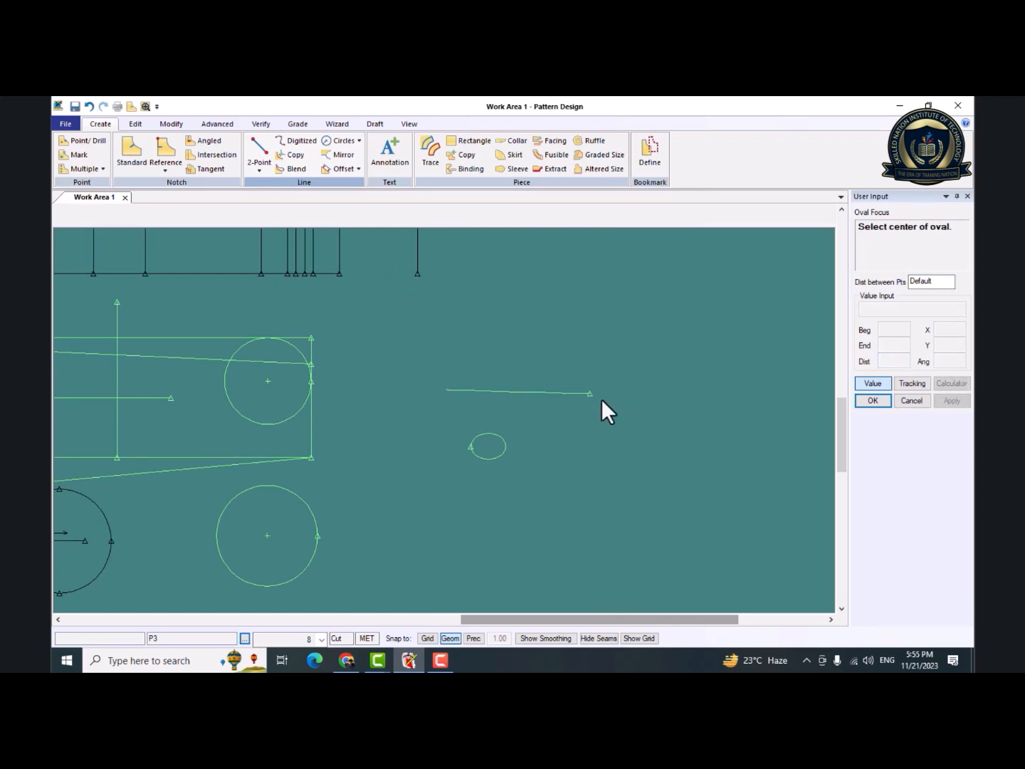
# Try a second Oval Focus oval crossing the first, with its focus about 6.3 diagonally below the center, and undo both attempts.
pyautogui.rightClick(601, 400)
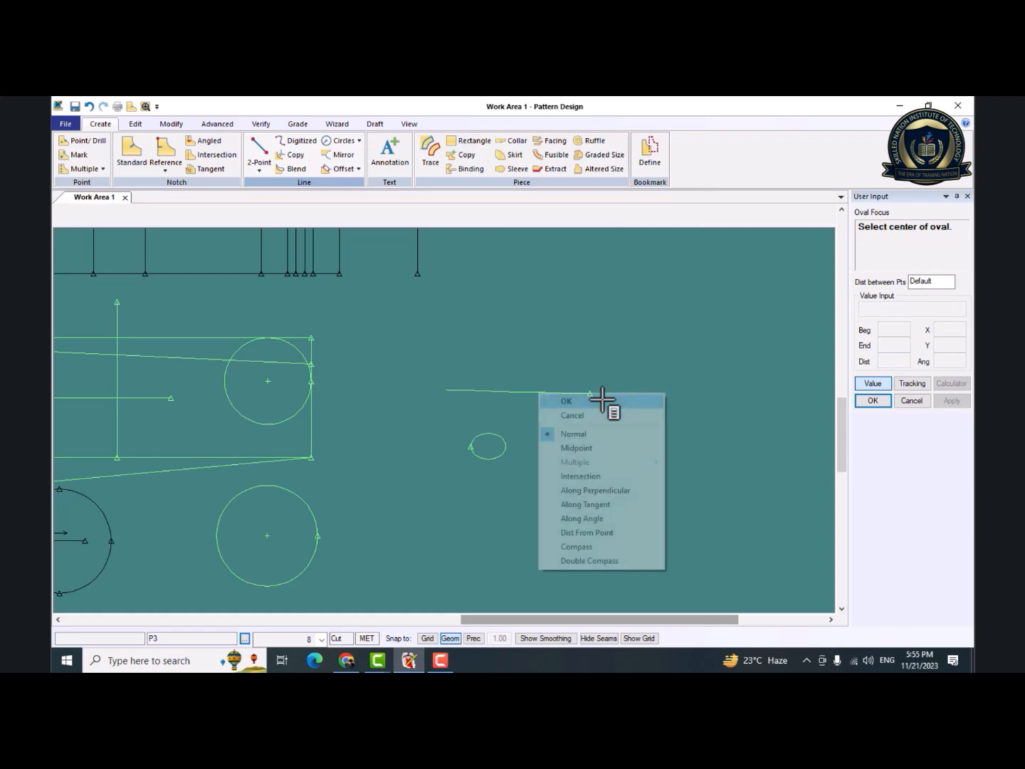
pyautogui.click(567, 355)
pyautogui.click(546, 405)
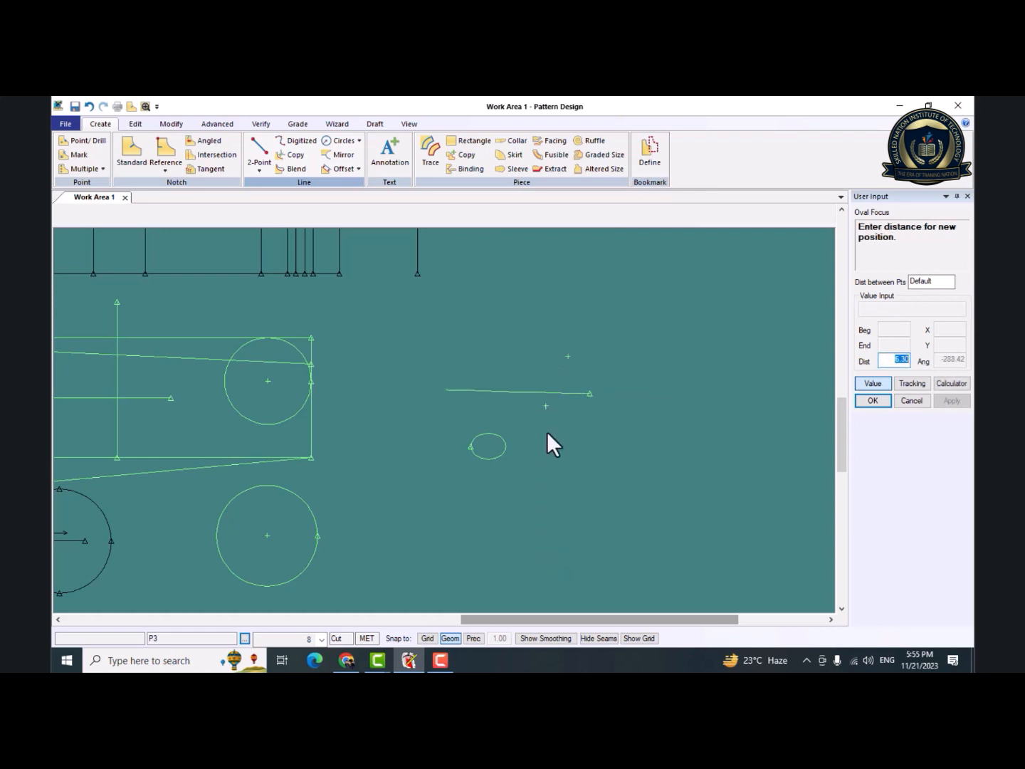
pyautogui.press('Return')
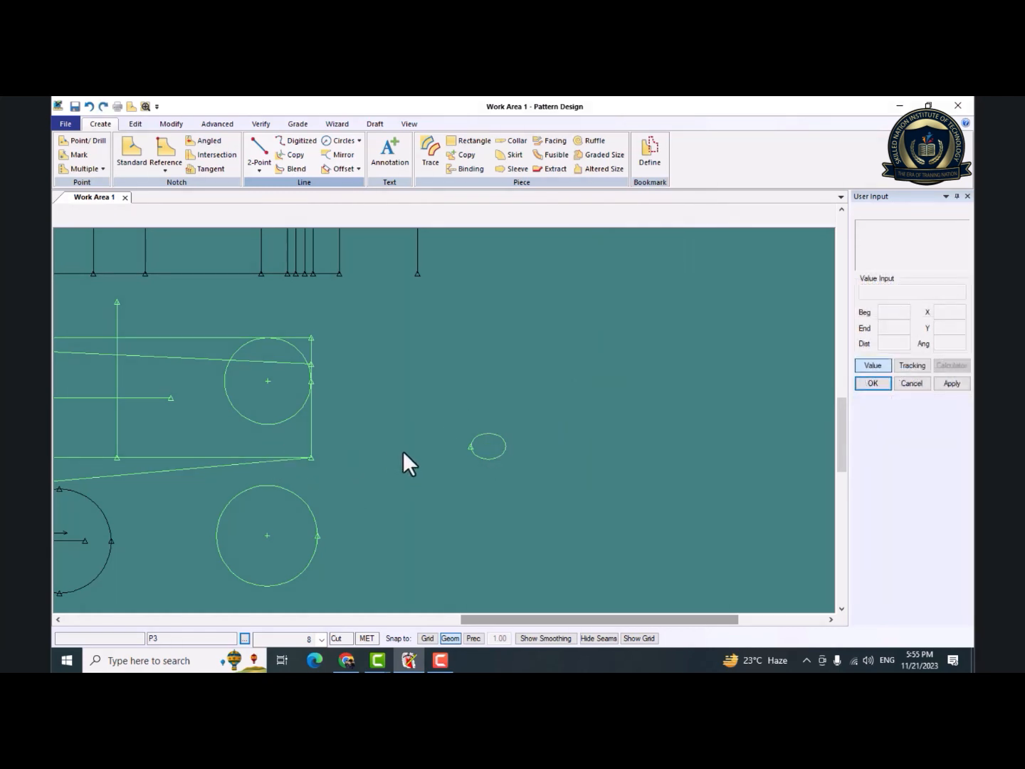
pyautogui.moveTo(404, 450); pyautogui.dragTo(430, 451)
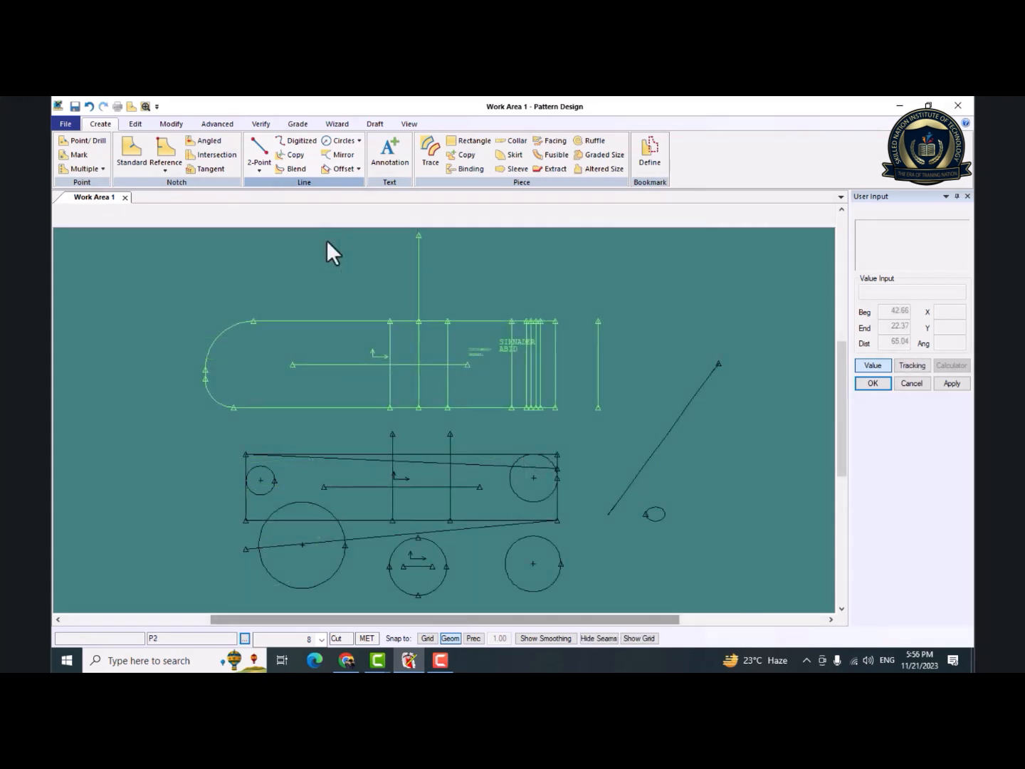
# Draw a freehand Digitized line about 144 long, placed by cursor as a winding open curve in the empty area beyond P3's diagonal line.
pyautogui.click(303, 144)
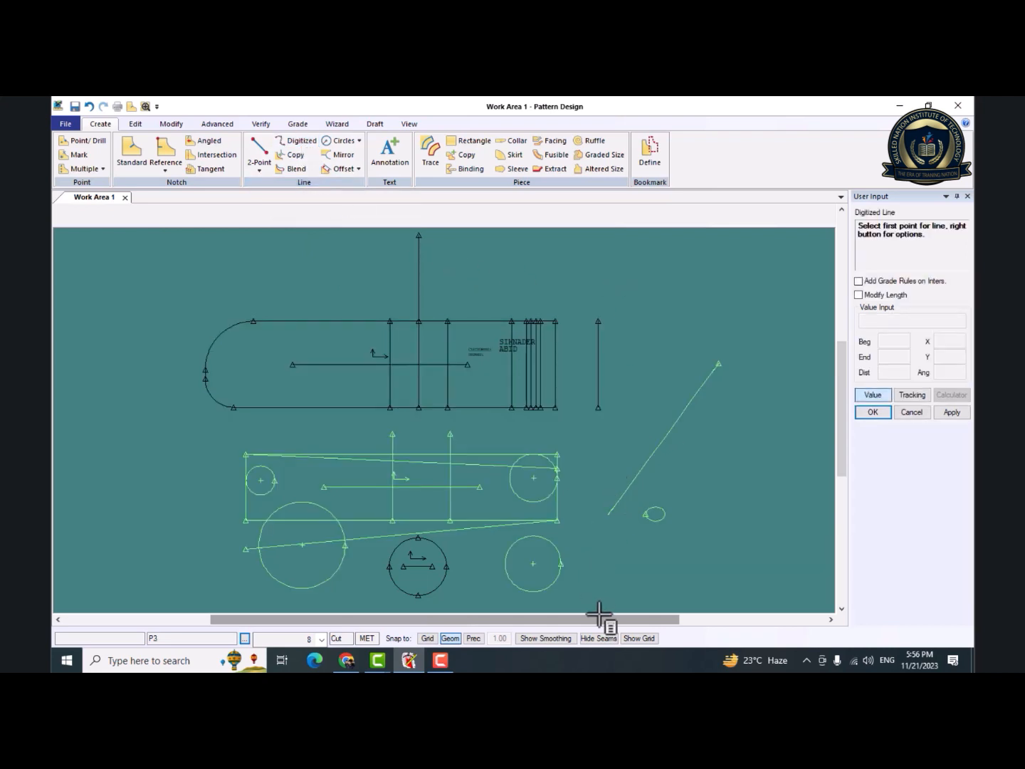
pyautogui.moveTo(599, 617); pyautogui.dragTo(755, 619)
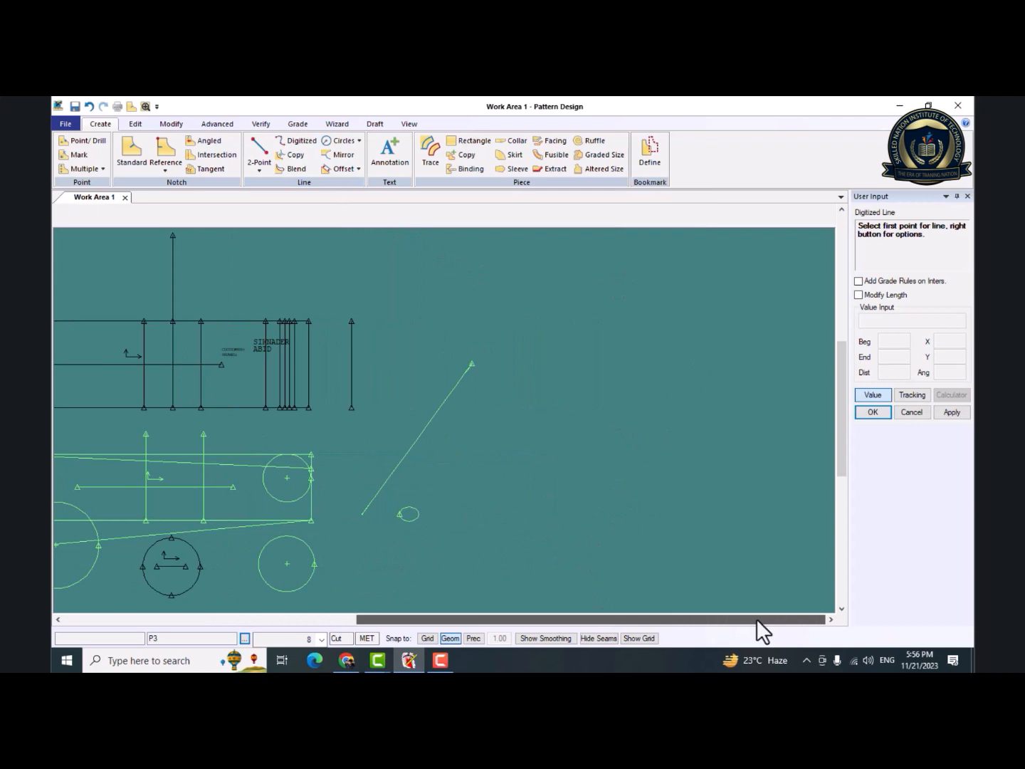
pyautogui.click(576, 377)
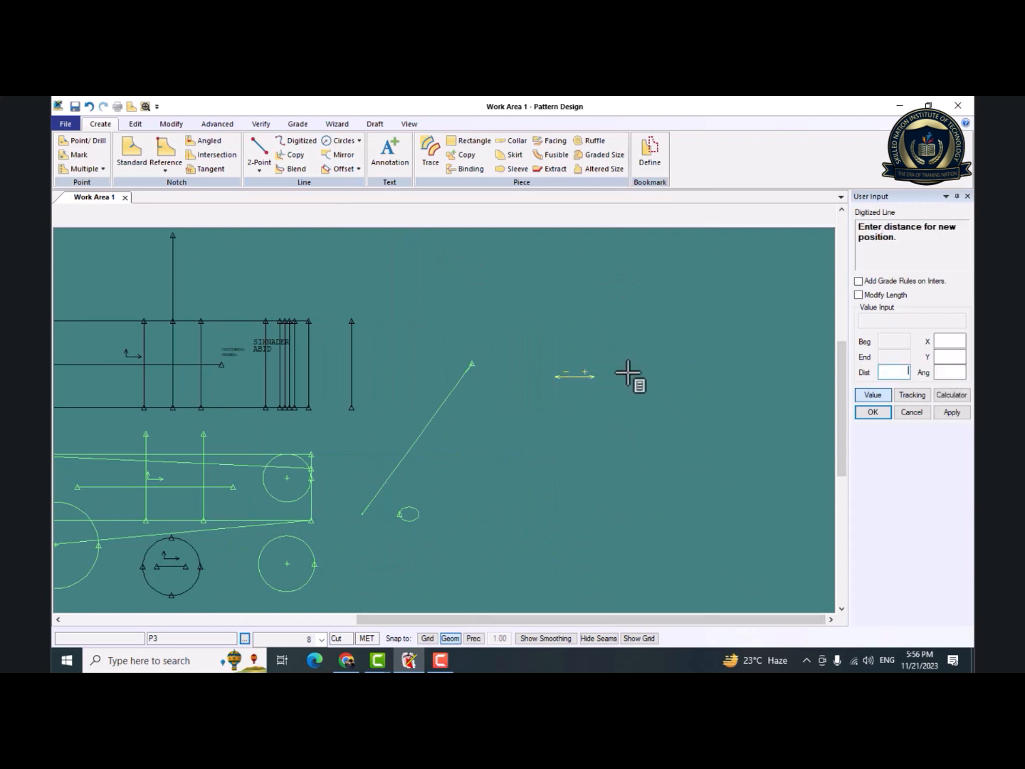
pyautogui.click(872, 395)
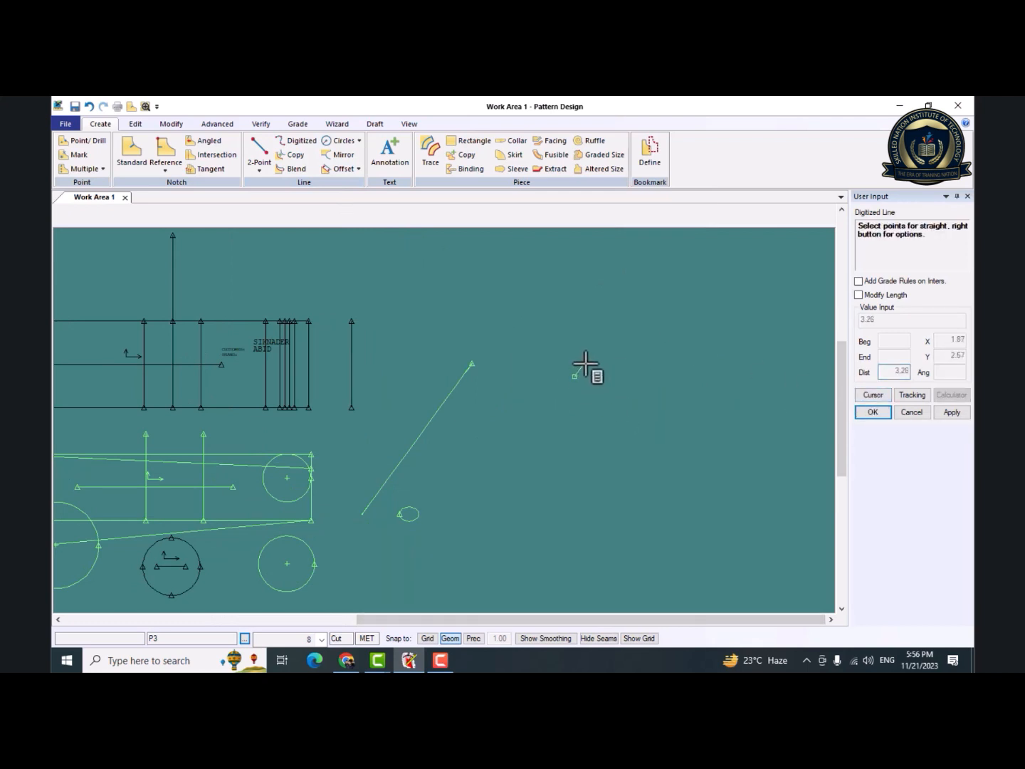
pyautogui.click(586, 364)
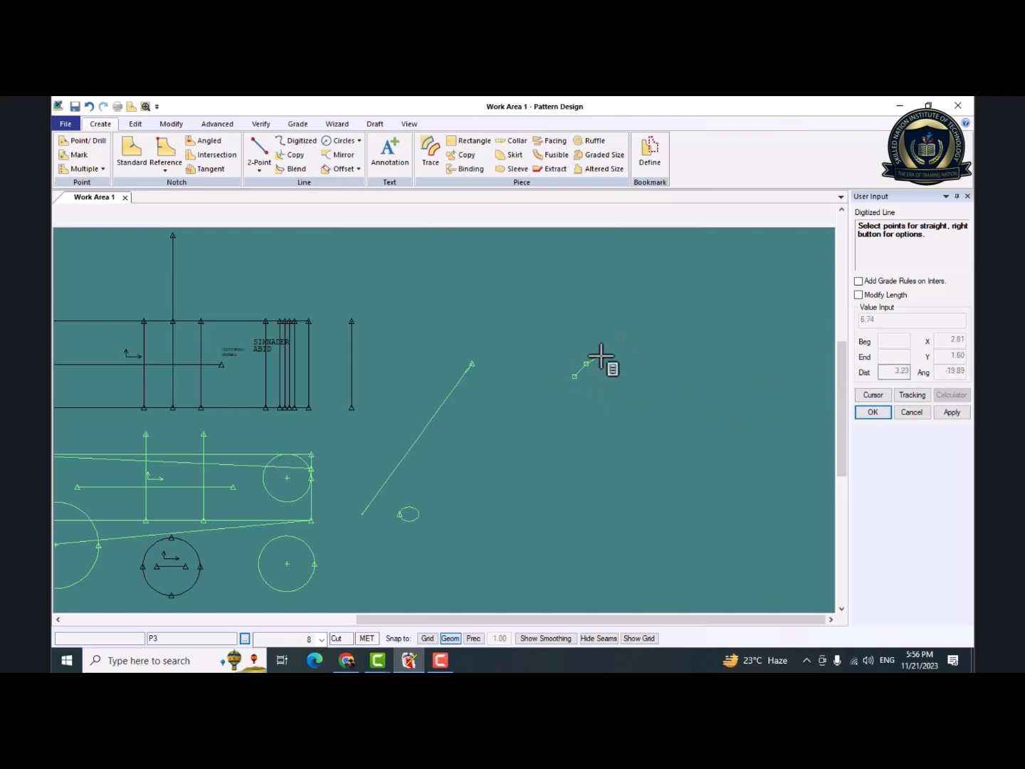
pyautogui.click(600, 356)
pyautogui.click(614, 348)
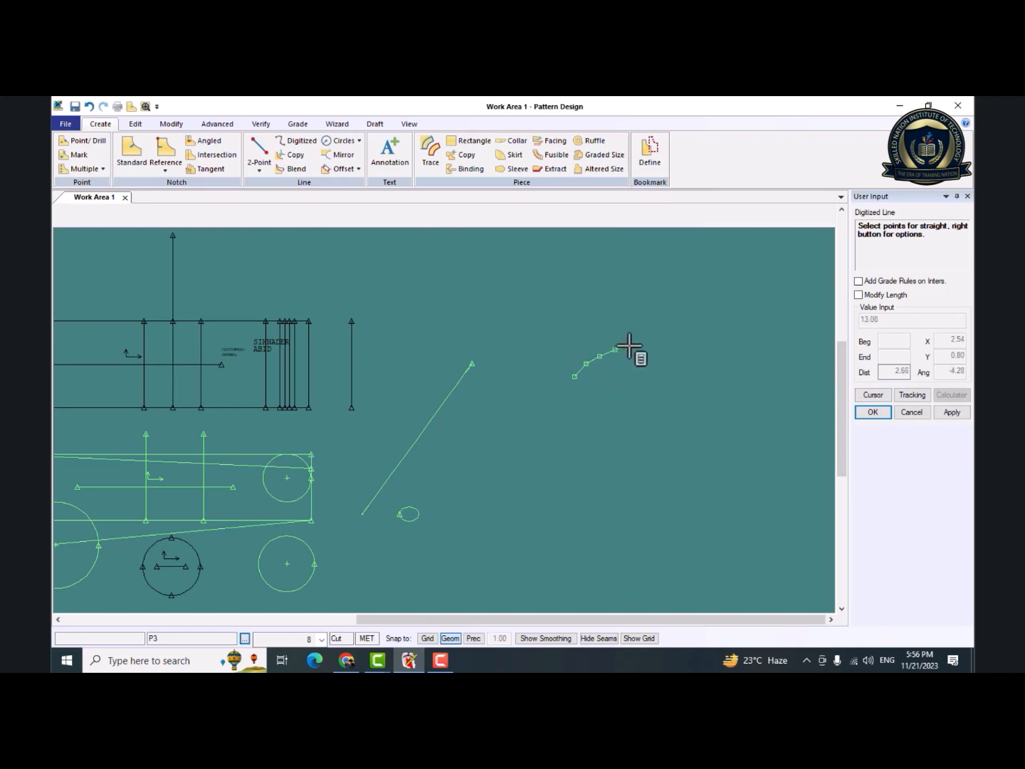
pyautogui.click(627, 346)
pyautogui.click(642, 341)
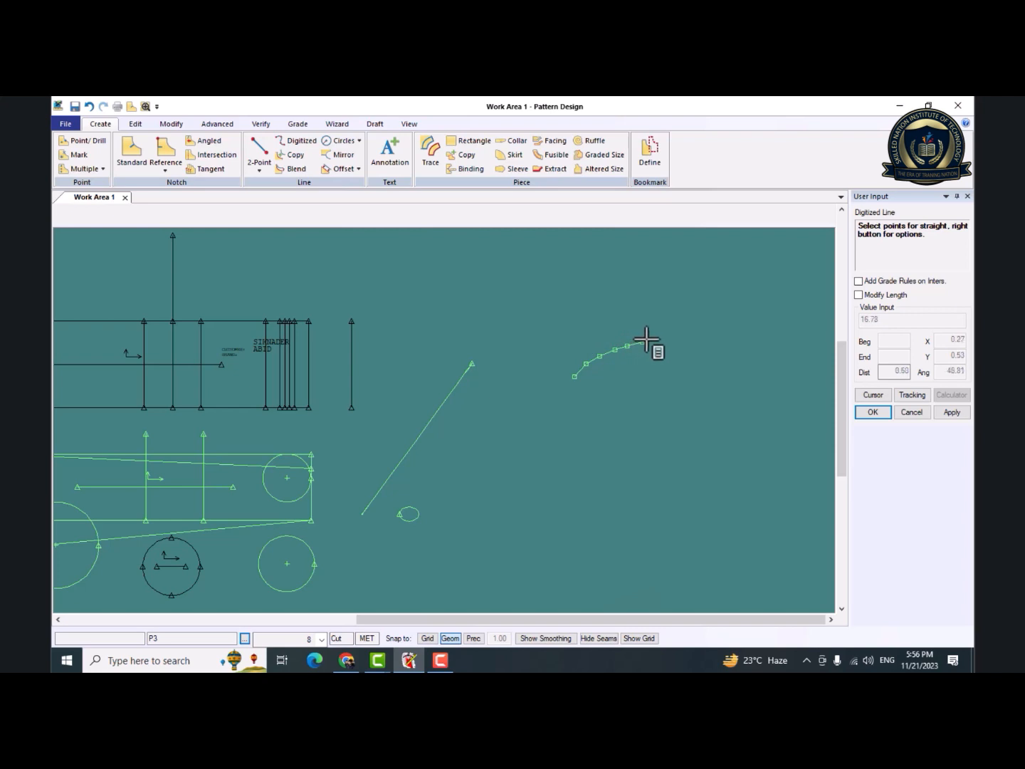
pyautogui.click(655, 338)
pyautogui.click(675, 336)
pyautogui.click(693, 334)
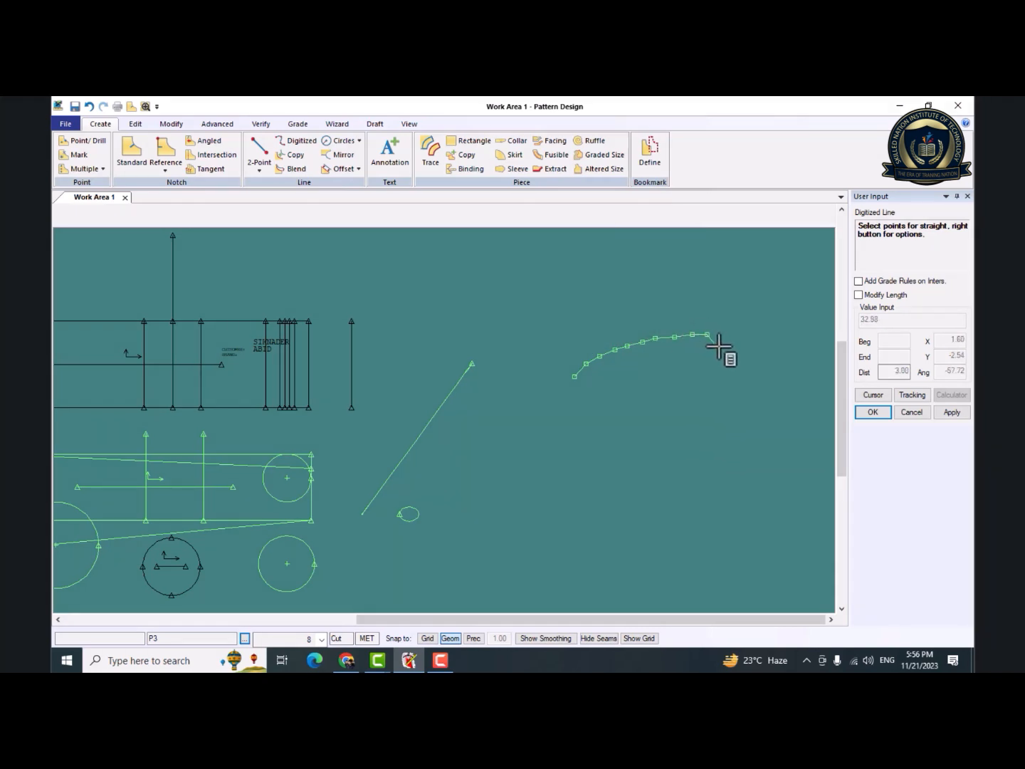
pyautogui.click(721, 345)
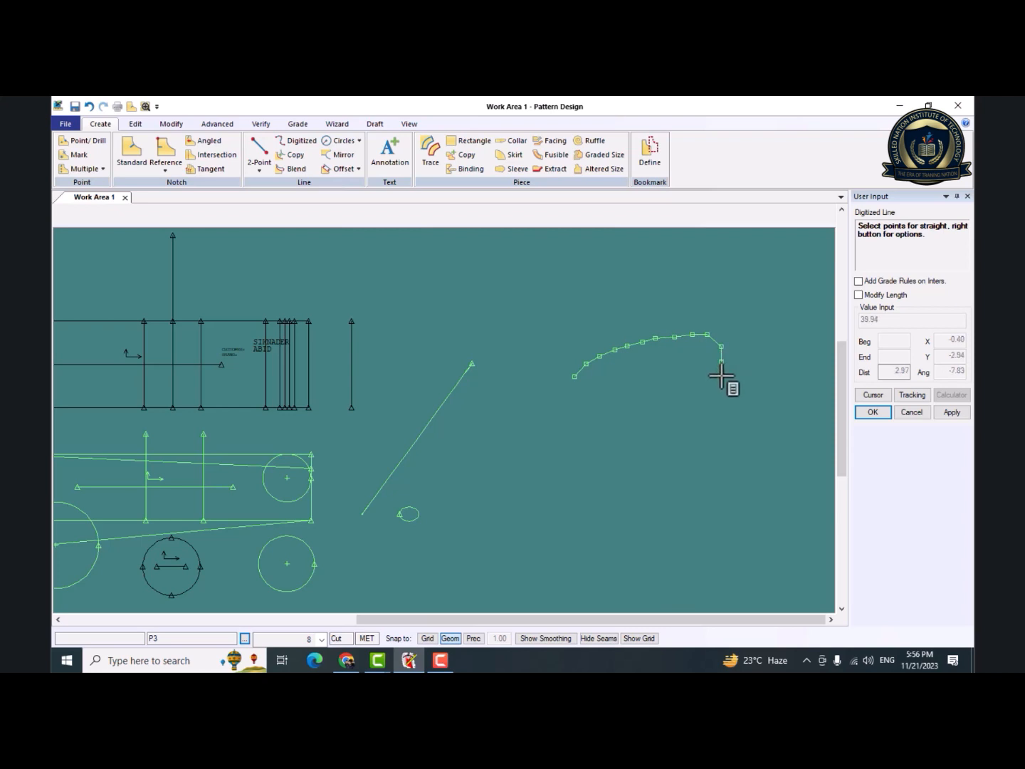
pyautogui.click(718, 378)
pyautogui.click(712, 385)
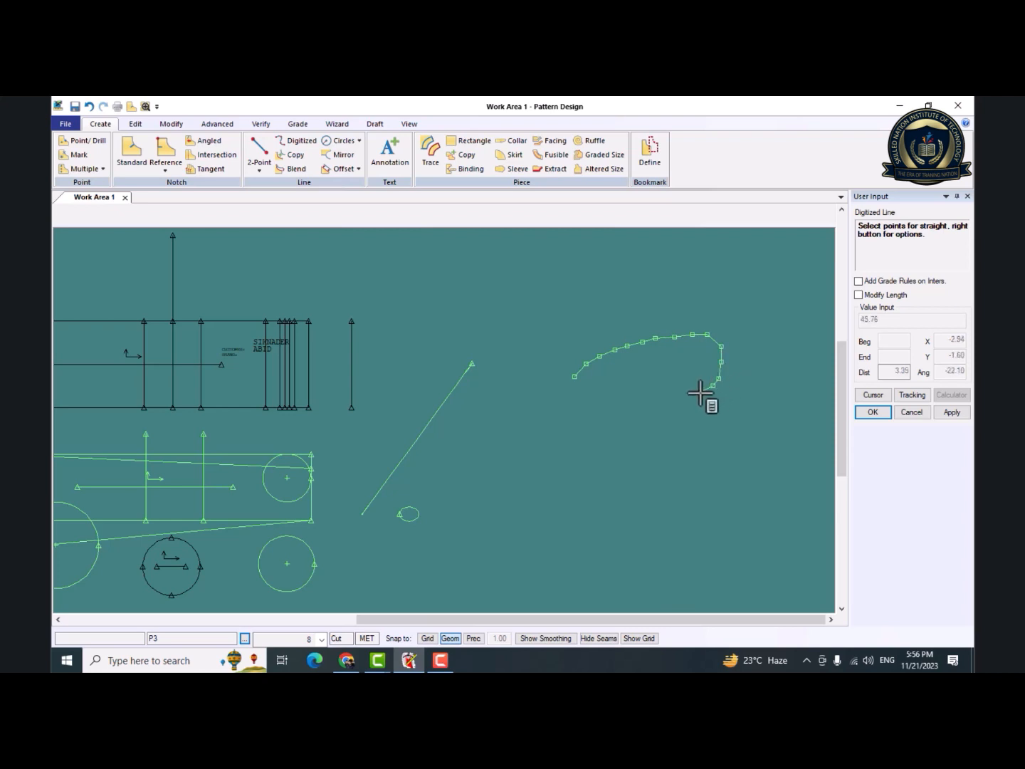
pyautogui.click(683, 398)
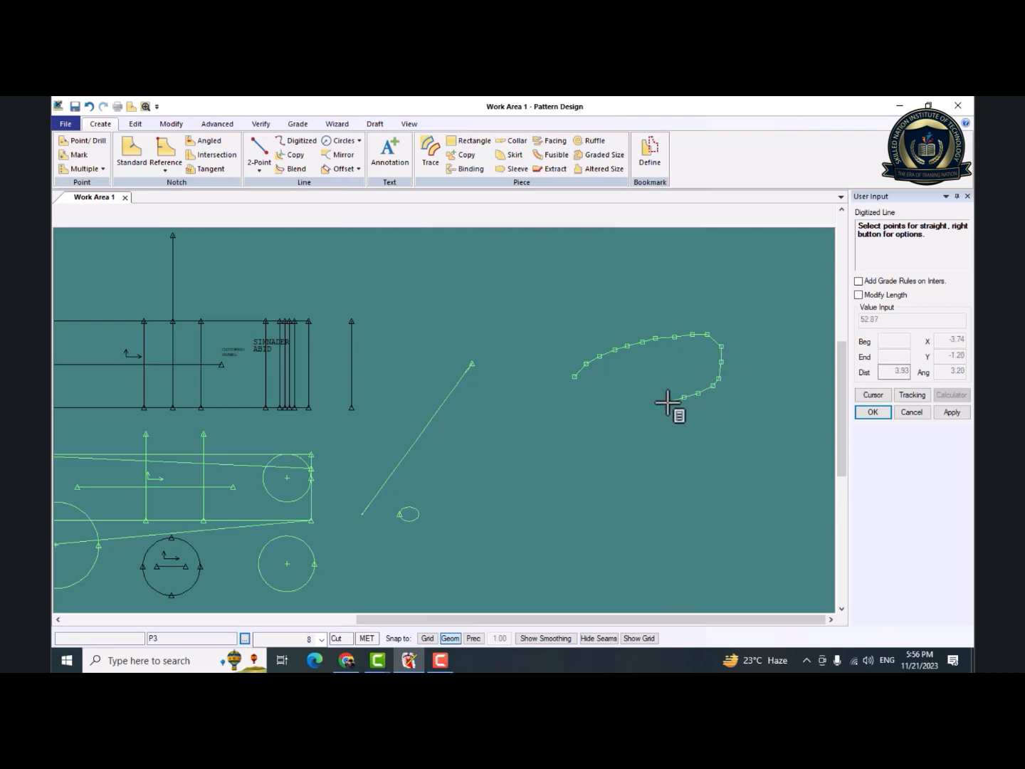
pyautogui.click(668, 402)
pyautogui.click(653, 406)
pyautogui.click(634, 410)
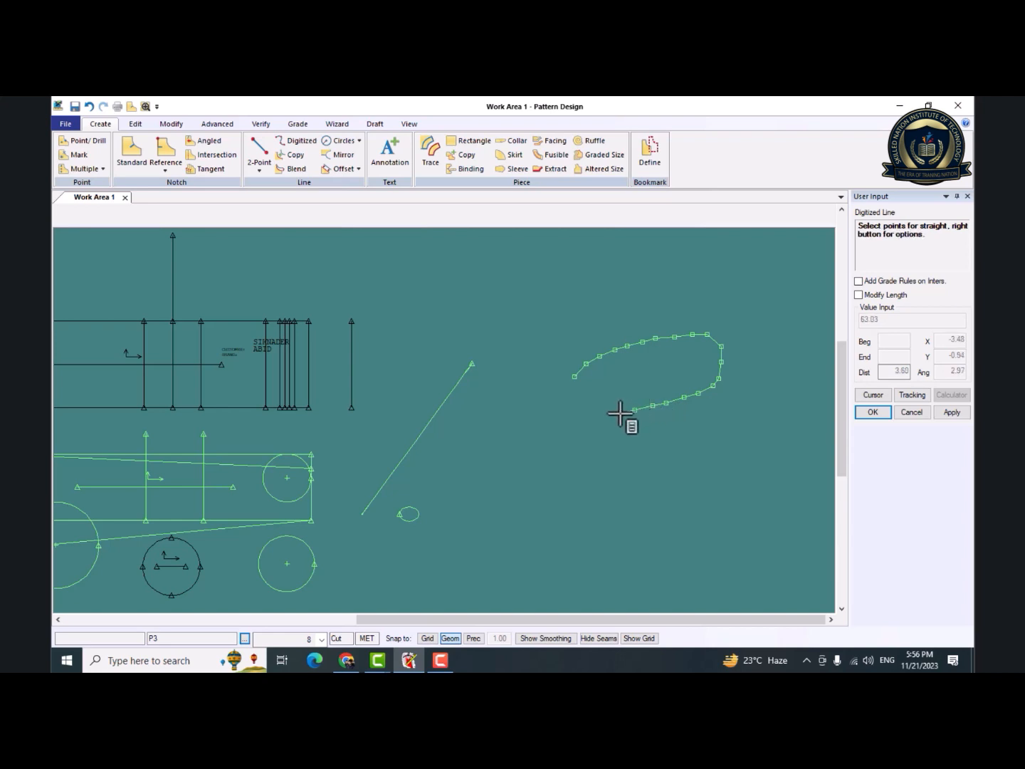
pyautogui.click(618, 413)
pyautogui.click(605, 419)
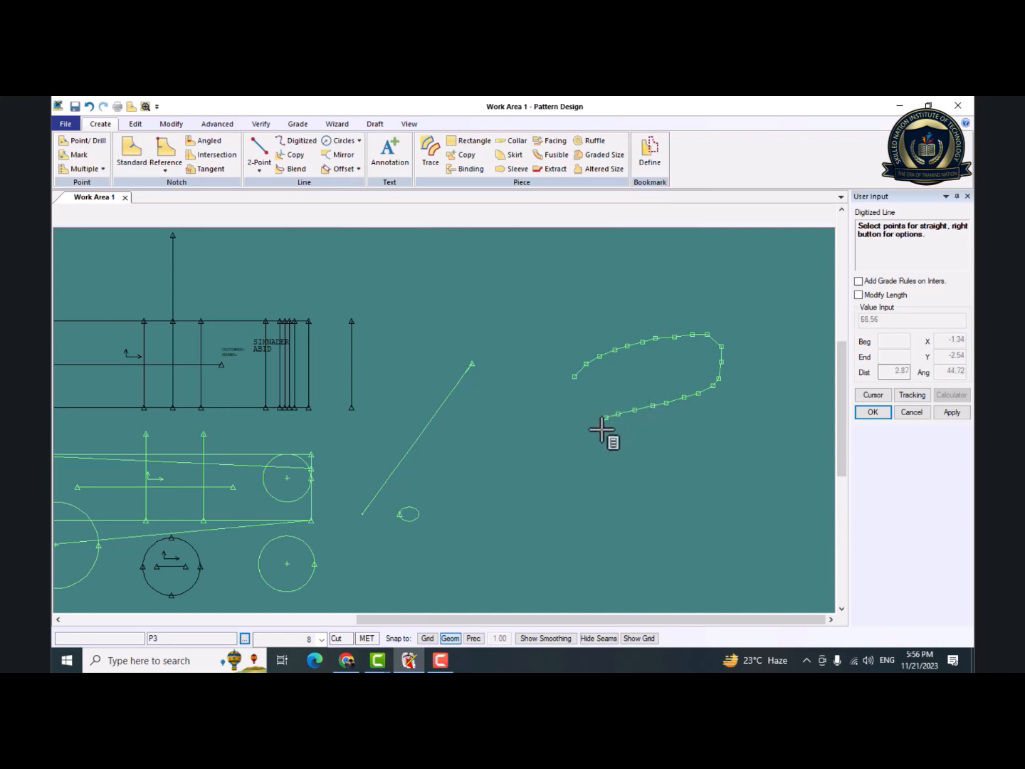
pyautogui.click(598, 433)
pyautogui.click(598, 439)
pyautogui.click(598, 455)
pyautogui.click(597, 453)
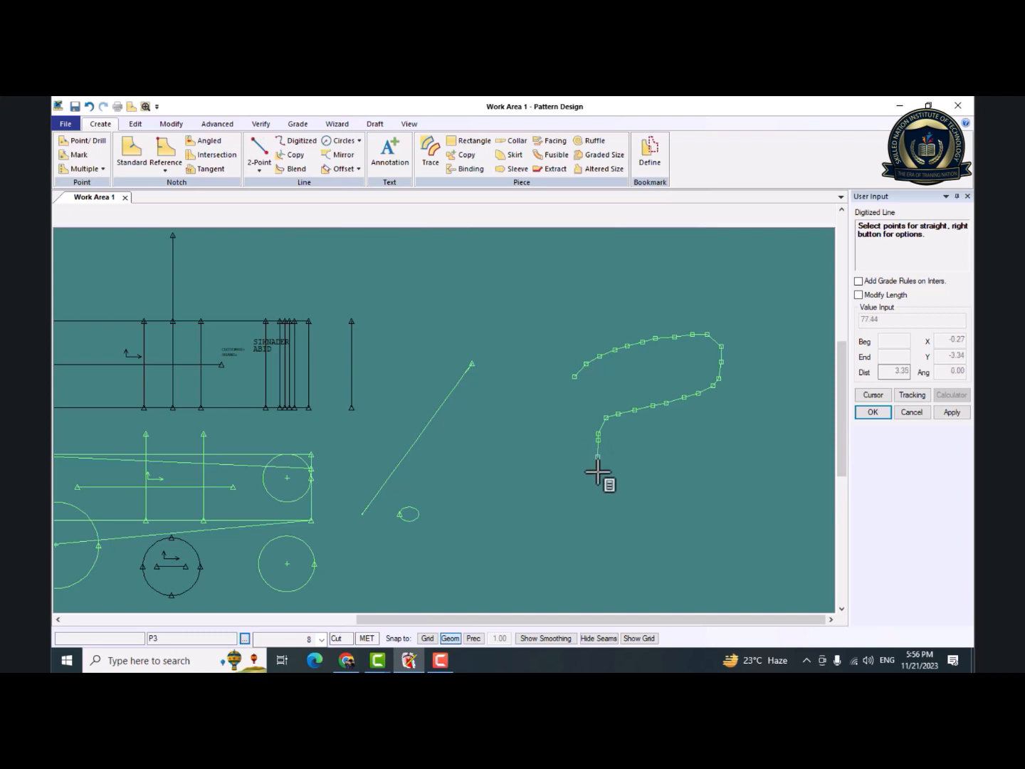
pyautogui.click(597, 470)
pyautogui.click(595, 486)
pyautogui.click(594, 501)
pyautogui.click(610, 507)
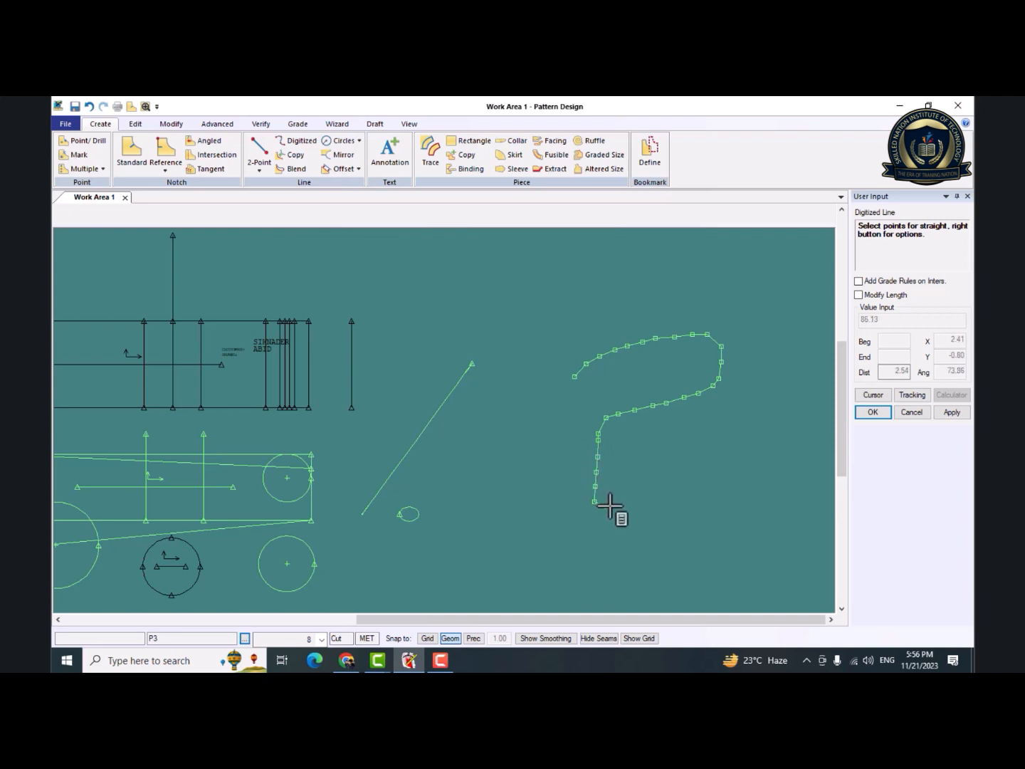
pyautogui.click(639, 516)
pyautogui.click(660, 495)
pyautogui.click(679, 471)
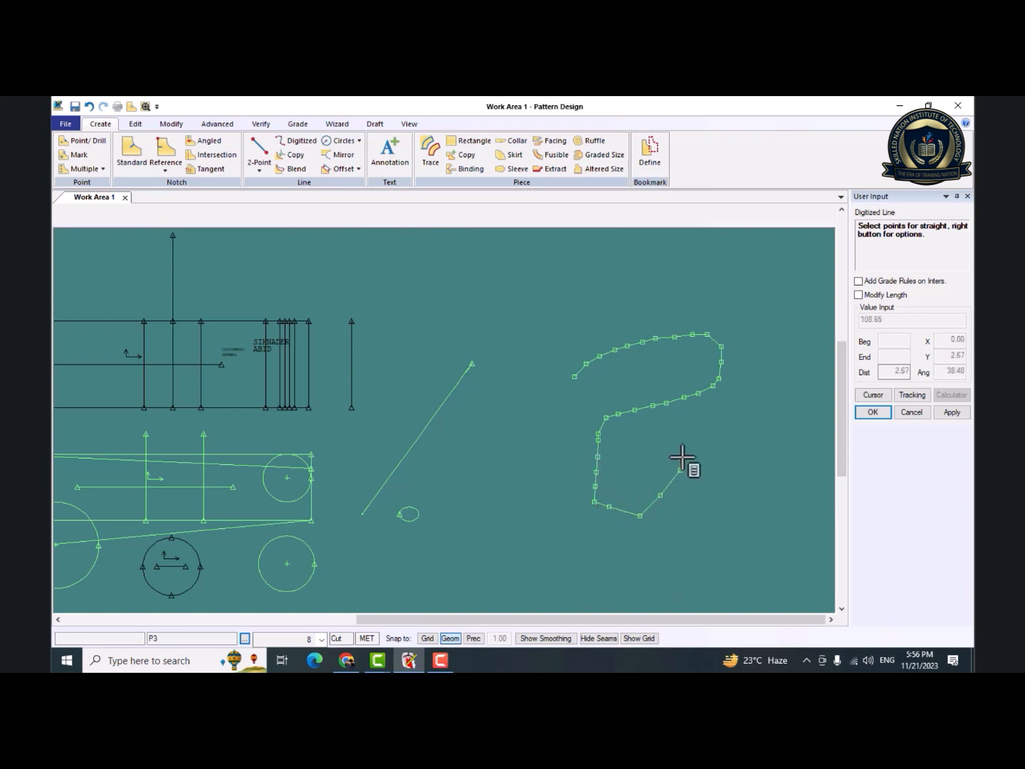
pyautogui.click(703, 431)
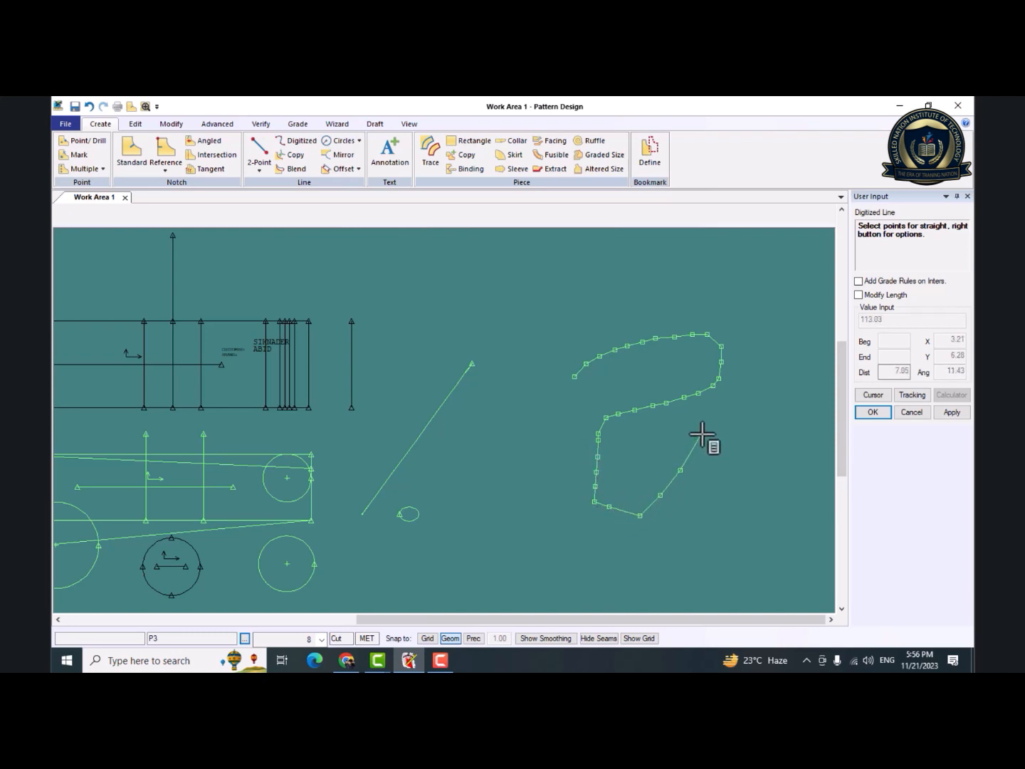
pyautogui.click(733, 398)
pyautogui.click(752, 412)
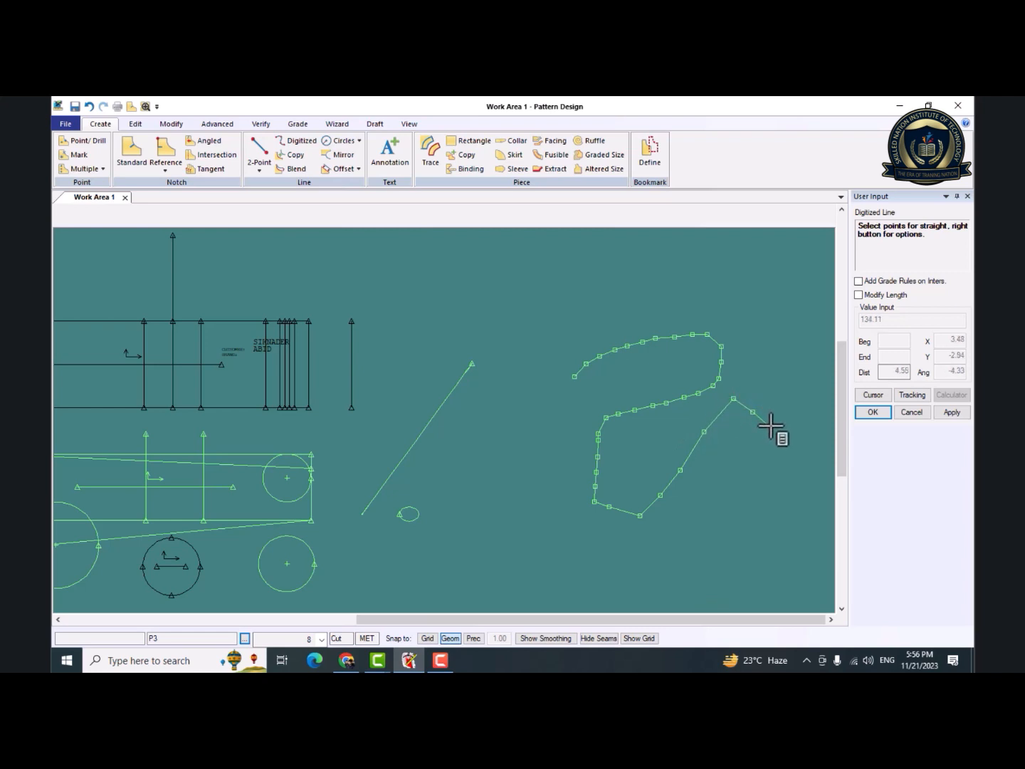
pyautogui.click(769, 425)
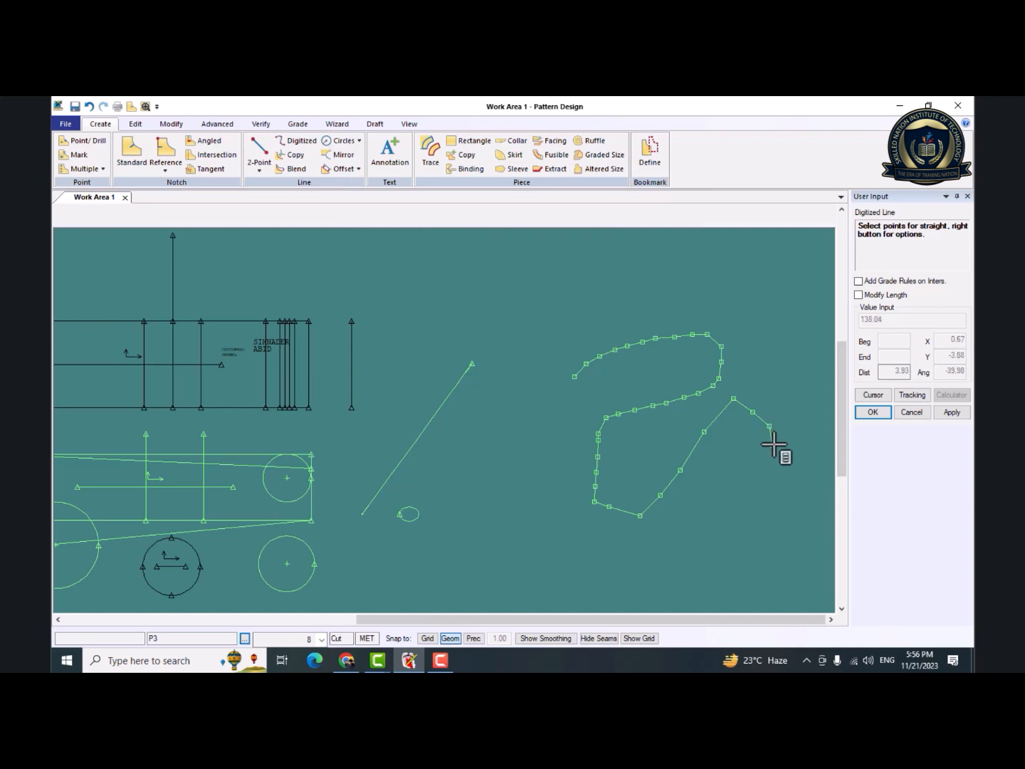
pyautogui.click(772, 445)
pyautogui.click(769, 472)
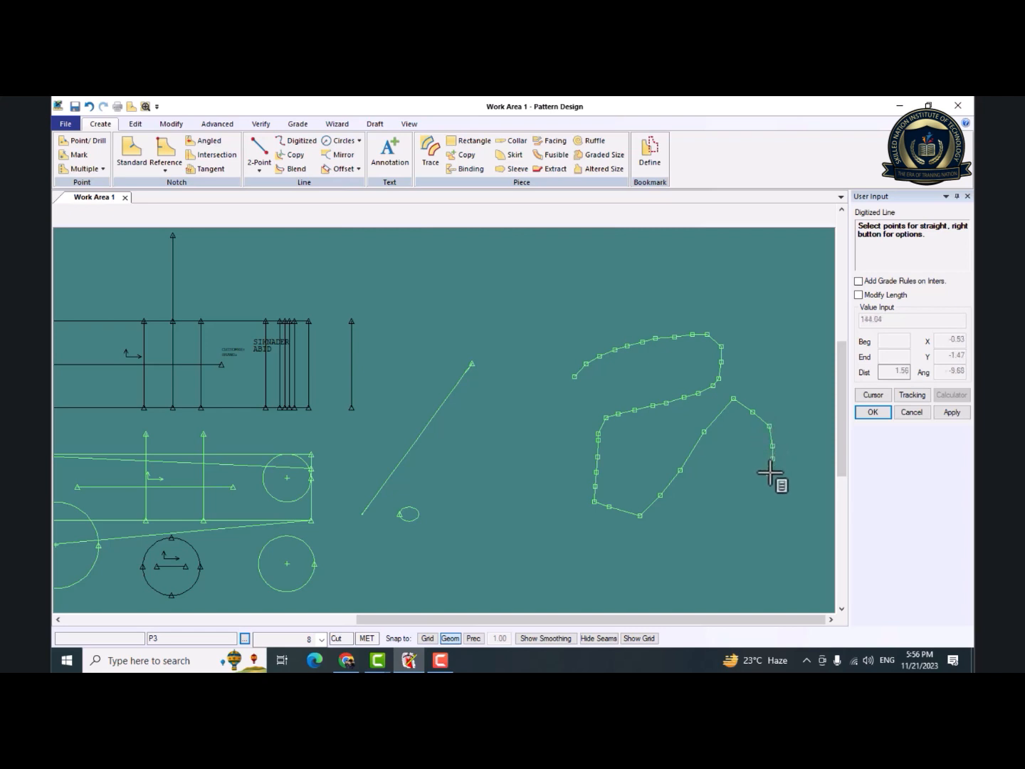
pyautogui.rightClick(769, 472)
pyautogui.click(733, 124)
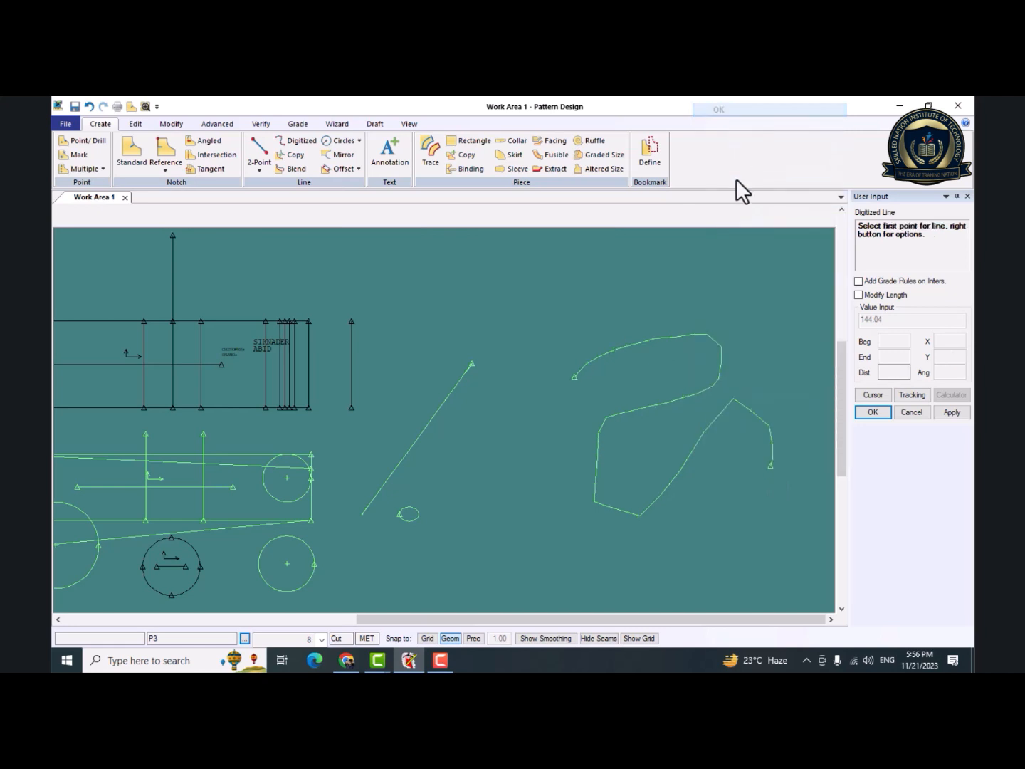
pyautogui.rightClick(722, 318)
pyautogui.click(720, 305)
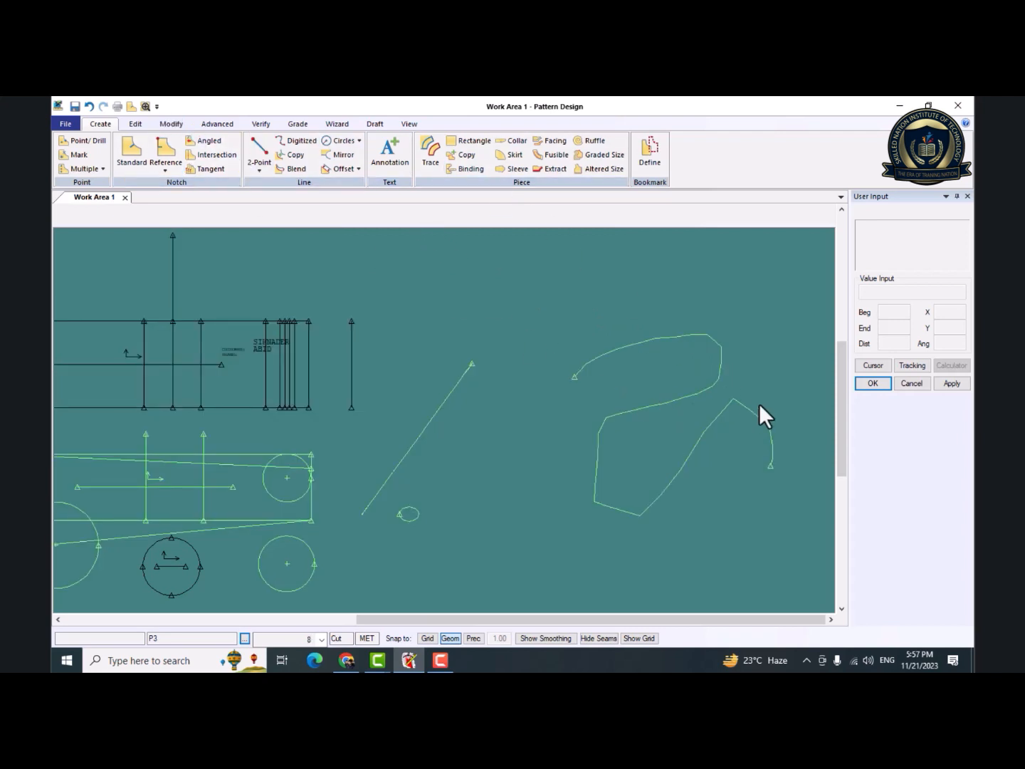
# Try to move P3 with its circles and lines diagonally upward over P2.
pyautogui.moveTo(681, 395); pyautogui.dragTo(618, 330)
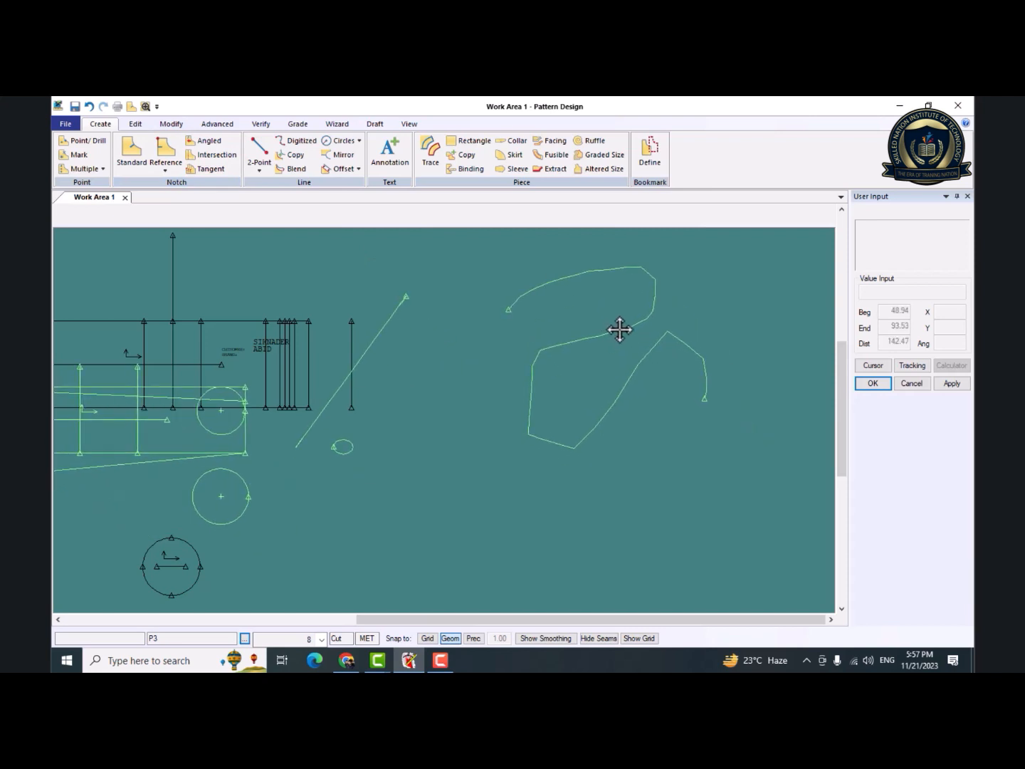
pyautogui.press('Escape')
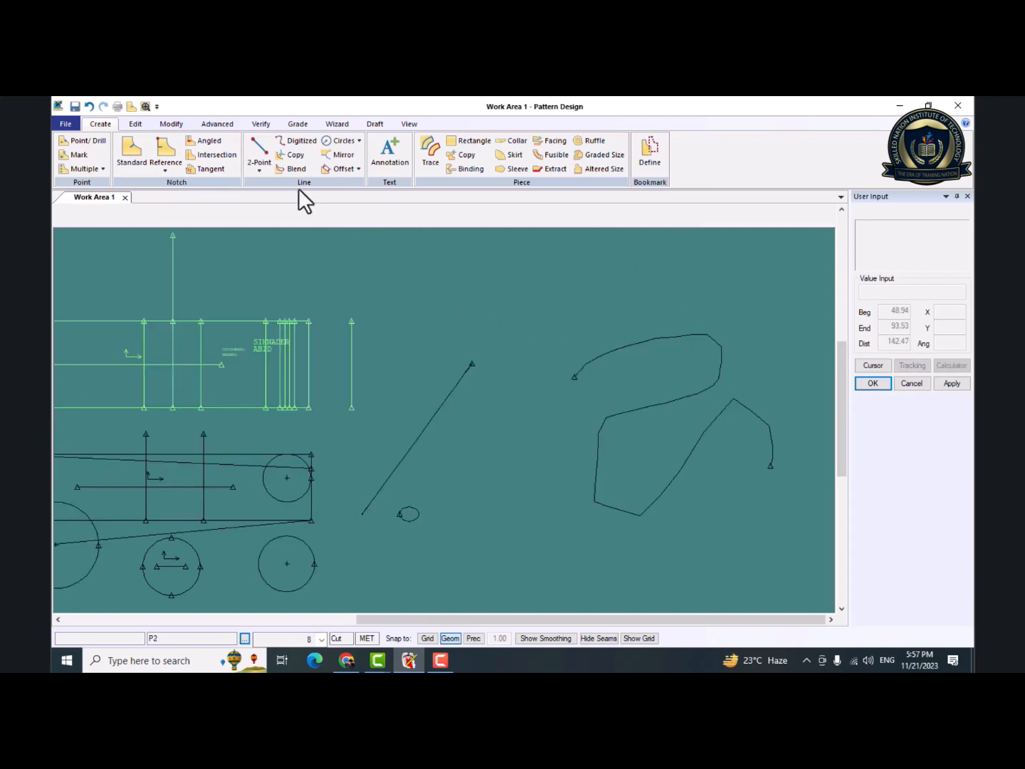
pyautogui.click(358, 169)
pyautogui.click(358, 142)
pyautogui.click(359, 140)
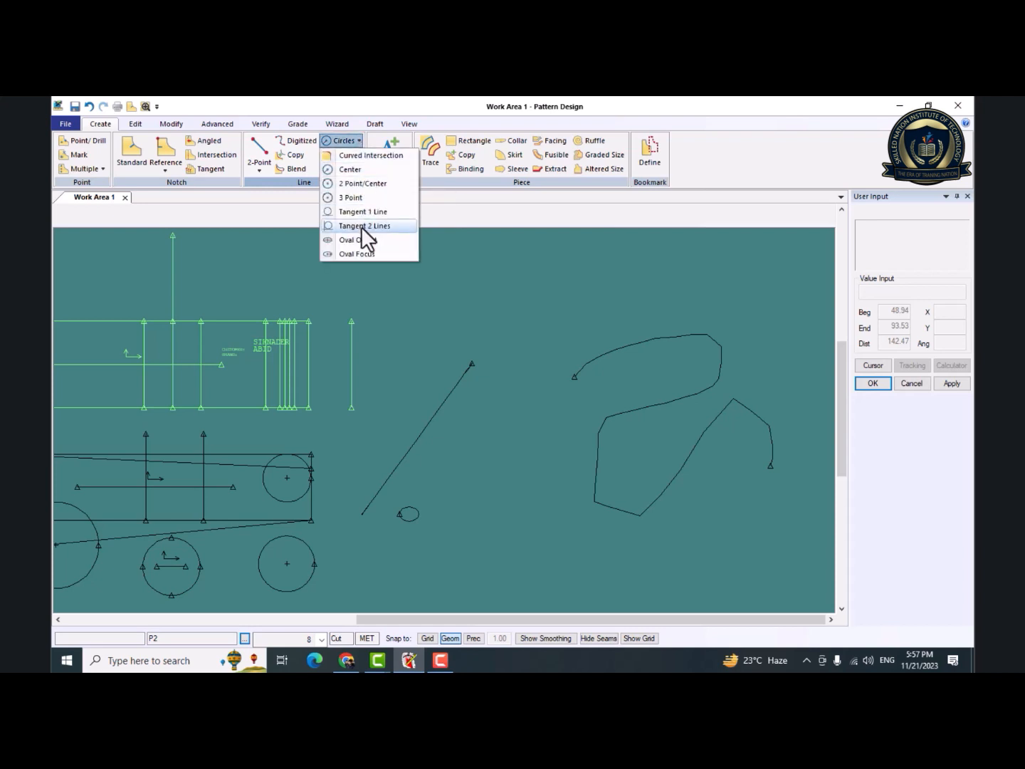
pyautogui.click(298, 168)
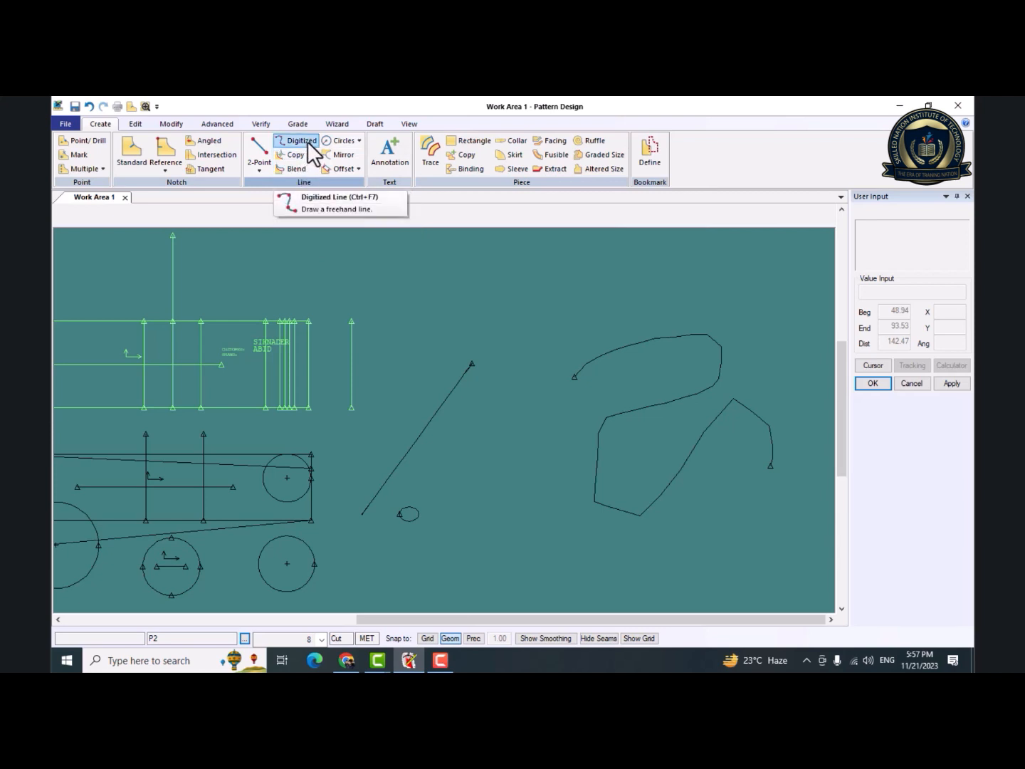
pyautogui.moveTo(621, 418); pyautogui.dragTo(492, 461)
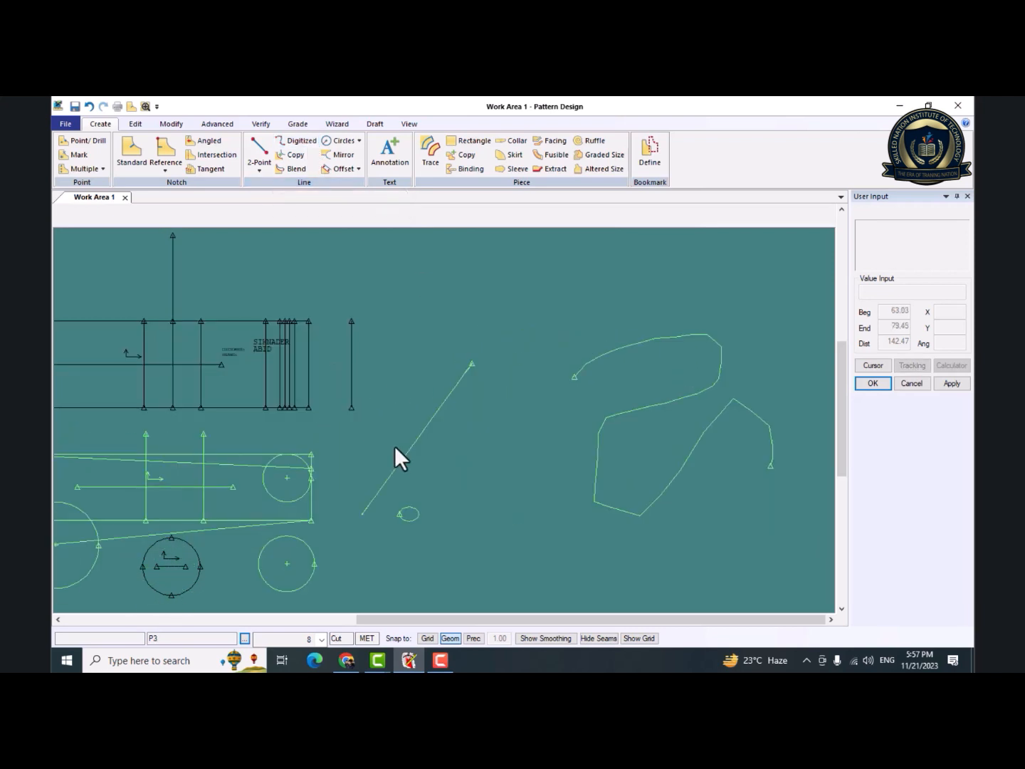
# Draw a horizontal 2-Point line about 24 long in the empty area above P3's long diagonal line.
pyautogui.scroll(-1, 397, 445)
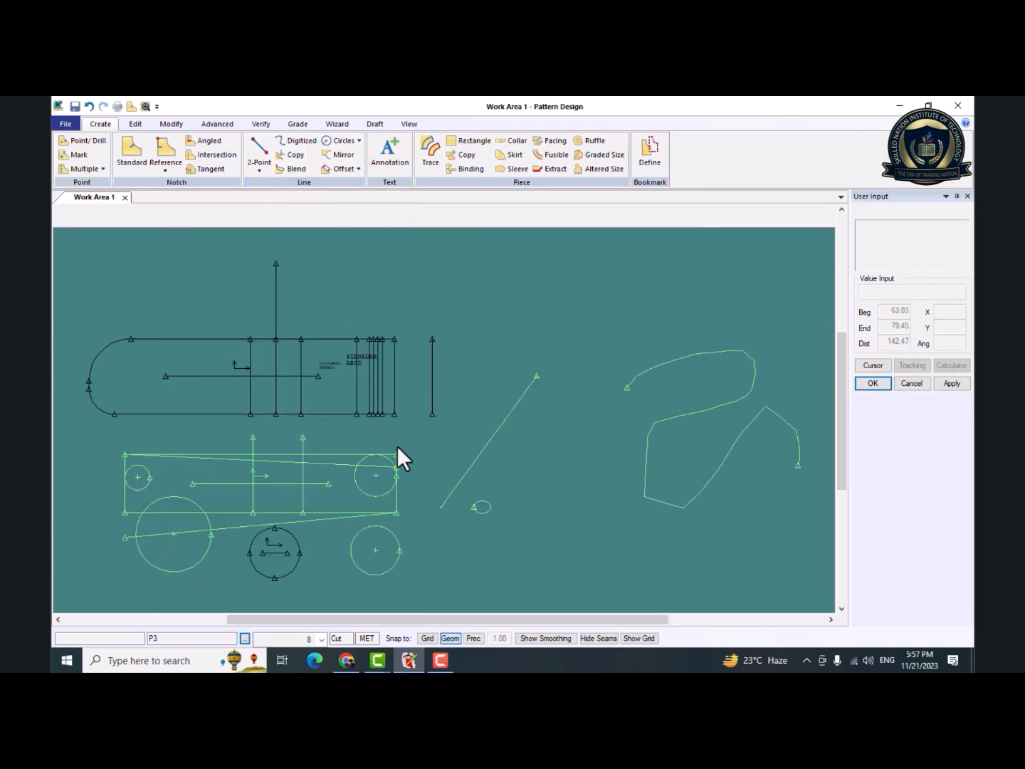
pyautogui.click(257, 170)
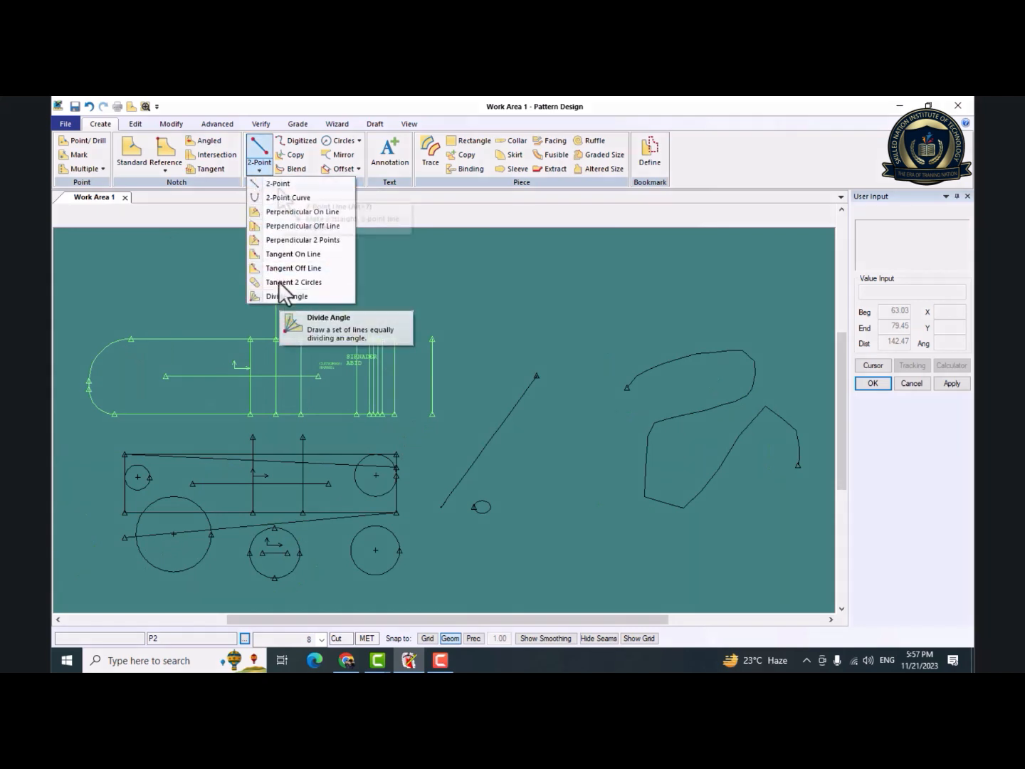
pyautogui.click(279, 187)
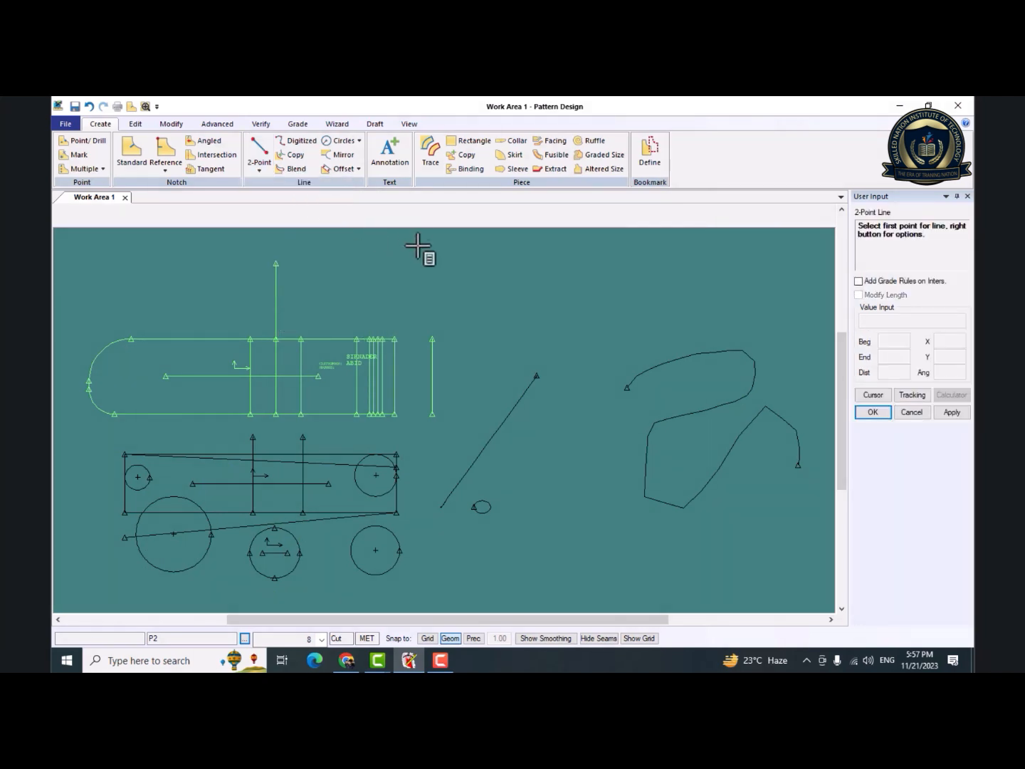
pyautogui.click(523, 306)
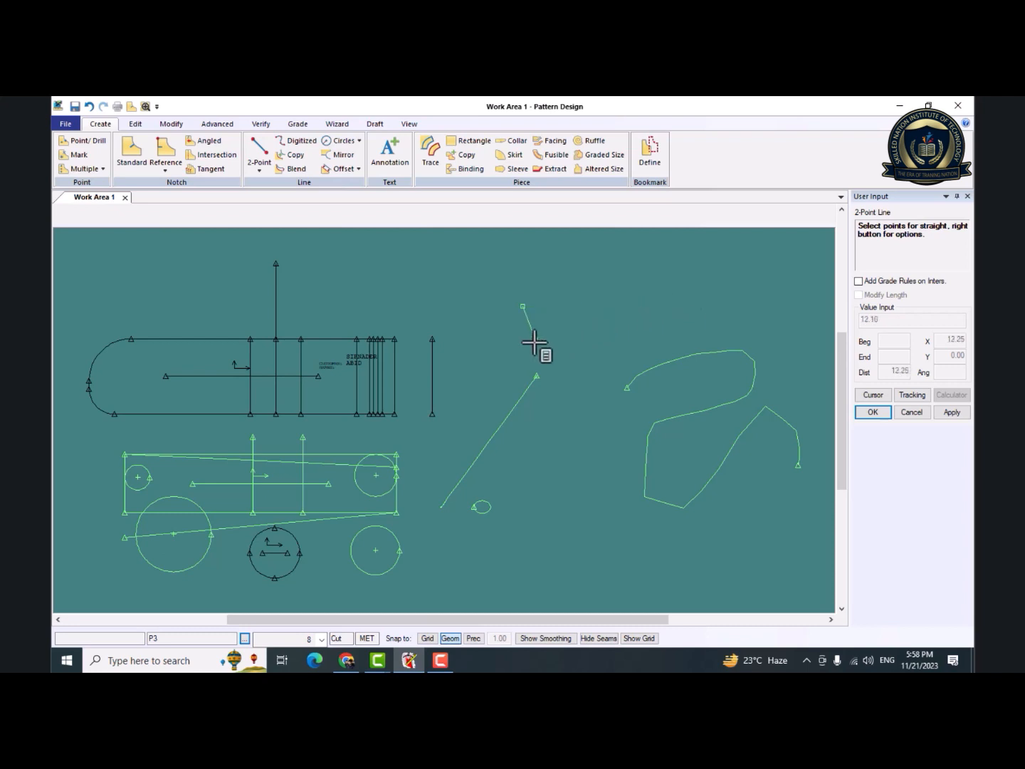
pyautogui.click(621, 306)
# Draw a 2-Point Curve about 23 long above the winding digitized line, bowed outward away from the horizontal line.
pyautogui.click(259, 170)
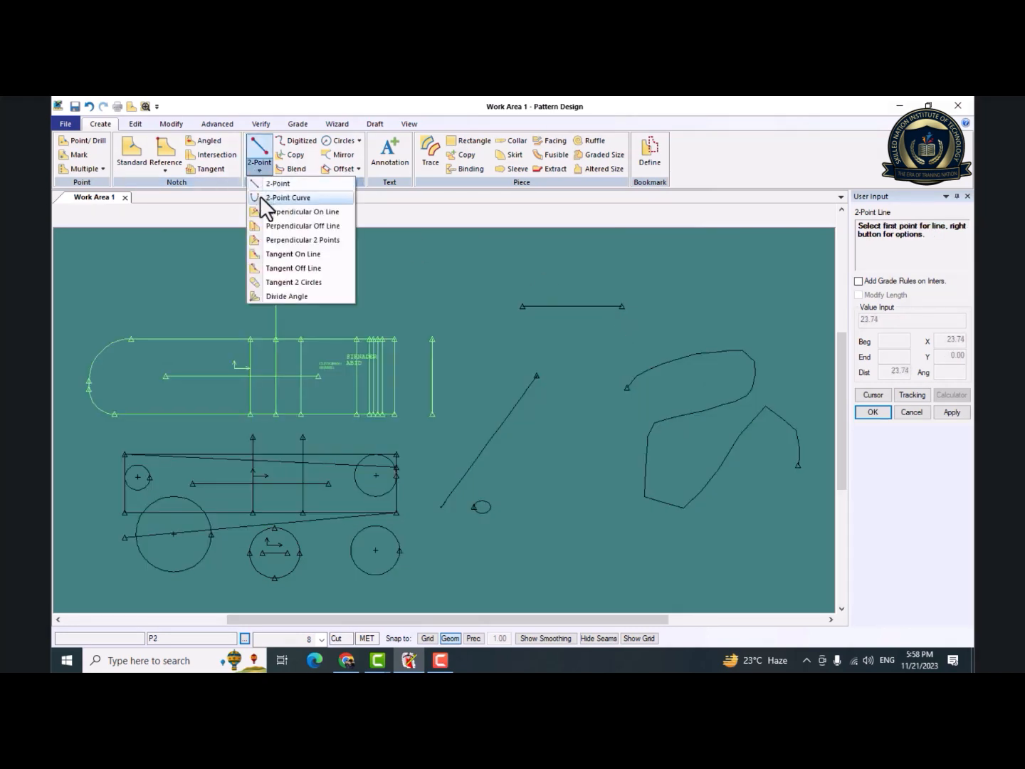
pyautogui.click(263, 197)
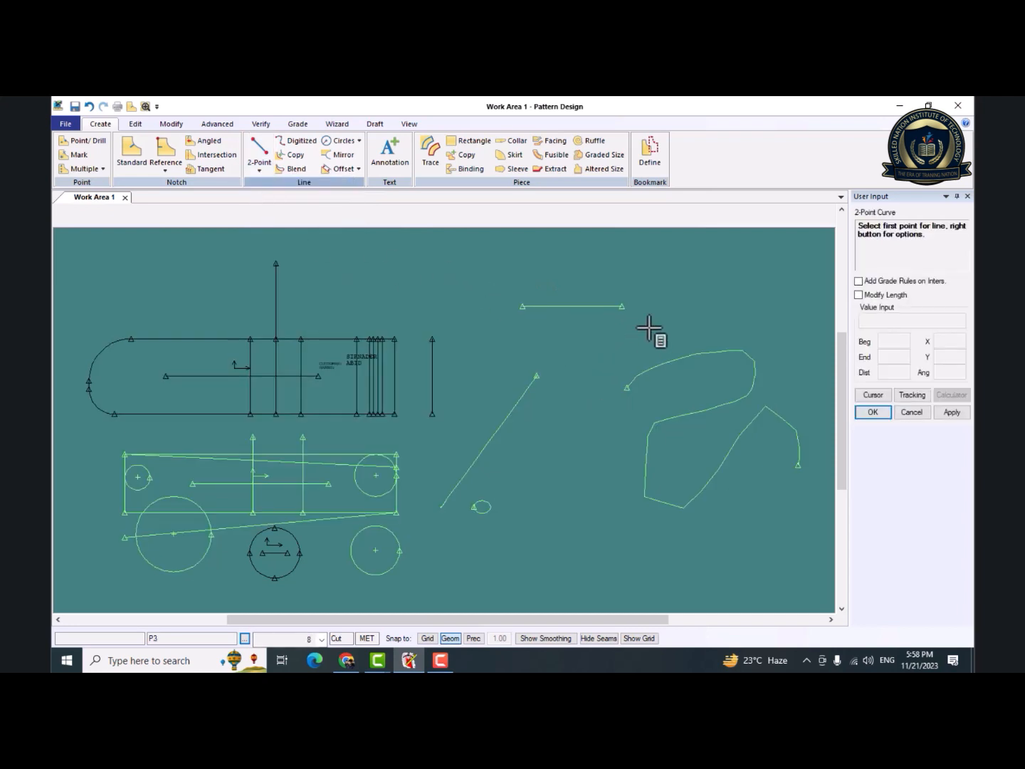
pyautogui.click(721, 275)
pyautogui.click(749, 329)
pyautogui.click(770, 298)
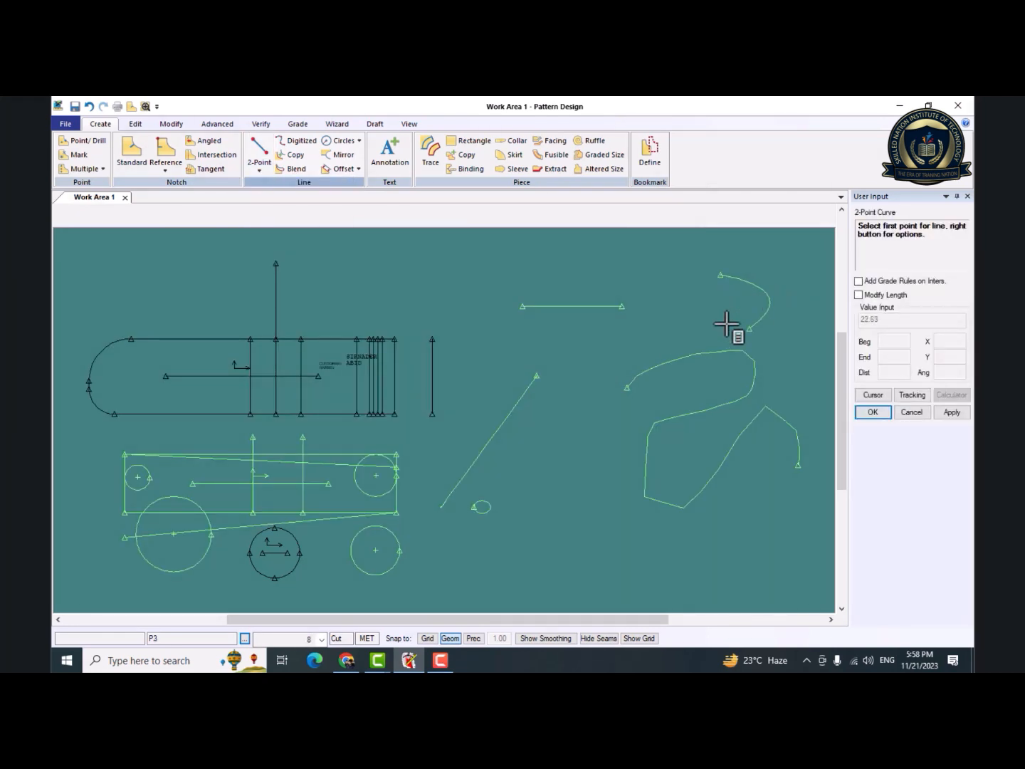
# Draw a second 2-Point Curve about 35 long between the diagonal and digitized lines, descending from its start and bowed toward the small oval.
pyautogui.click(546, 458)
pyautogui.click(633, 545)
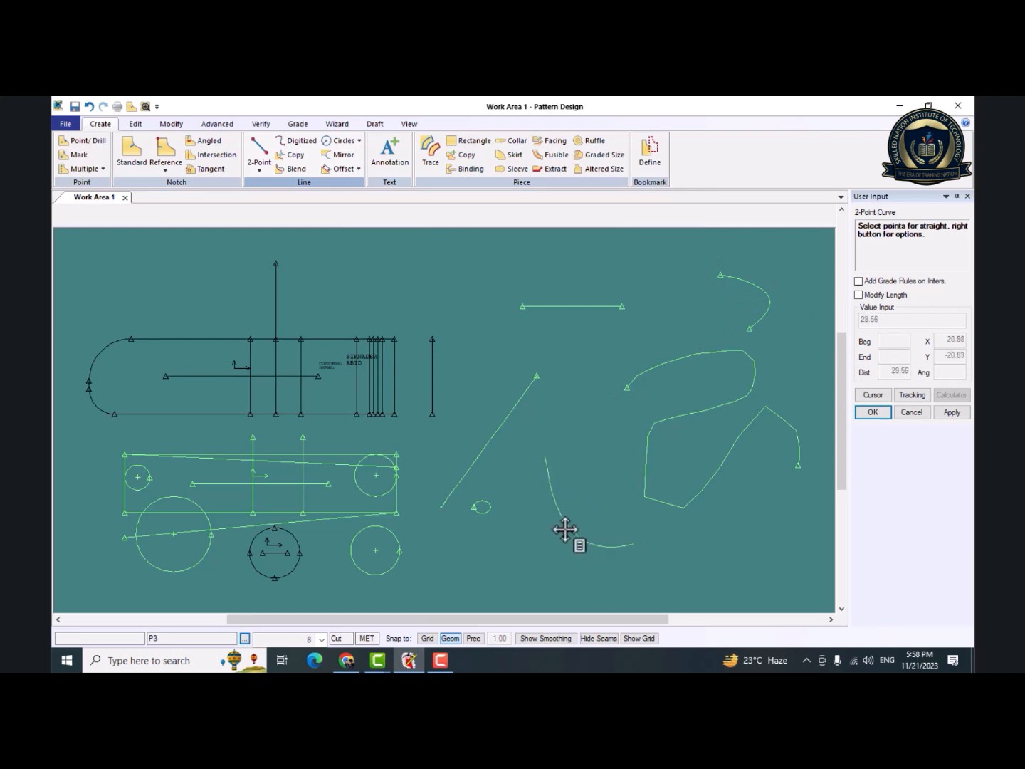
pyautogui.click(565, 528)
pyautogui.click(567, 527)
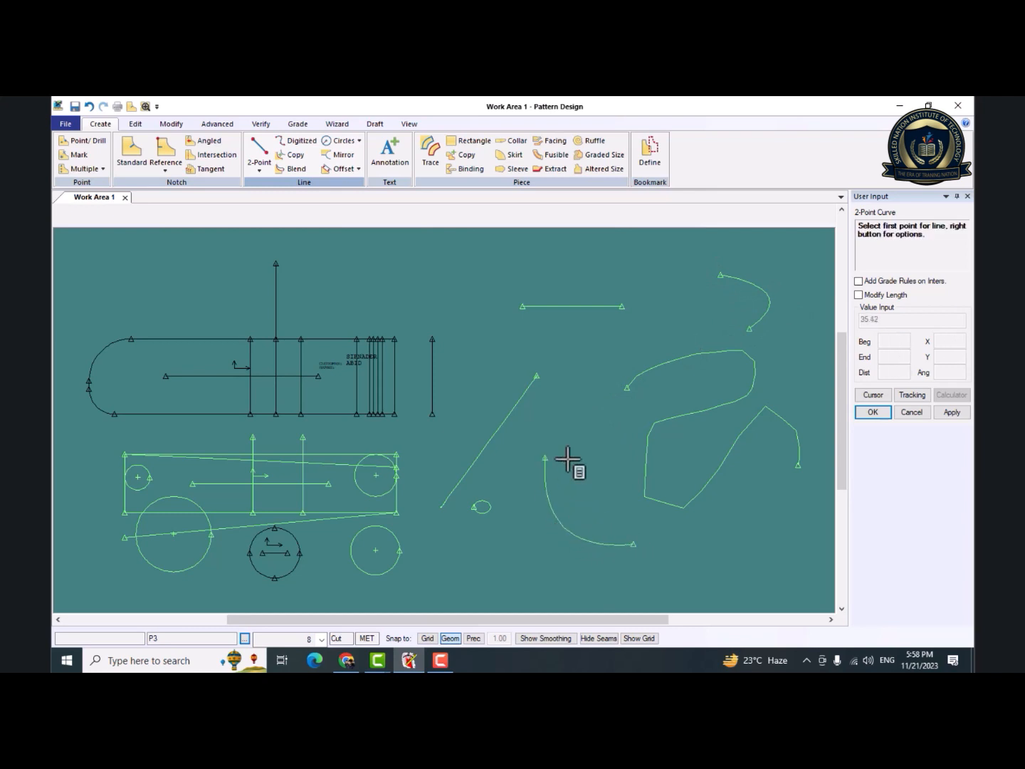
# Draw Half Perpendicular On Line lines downward from the new horizontal line's start and about 16 long outward from the diagonal line's upper end.
pyautogui.click(257, 169)
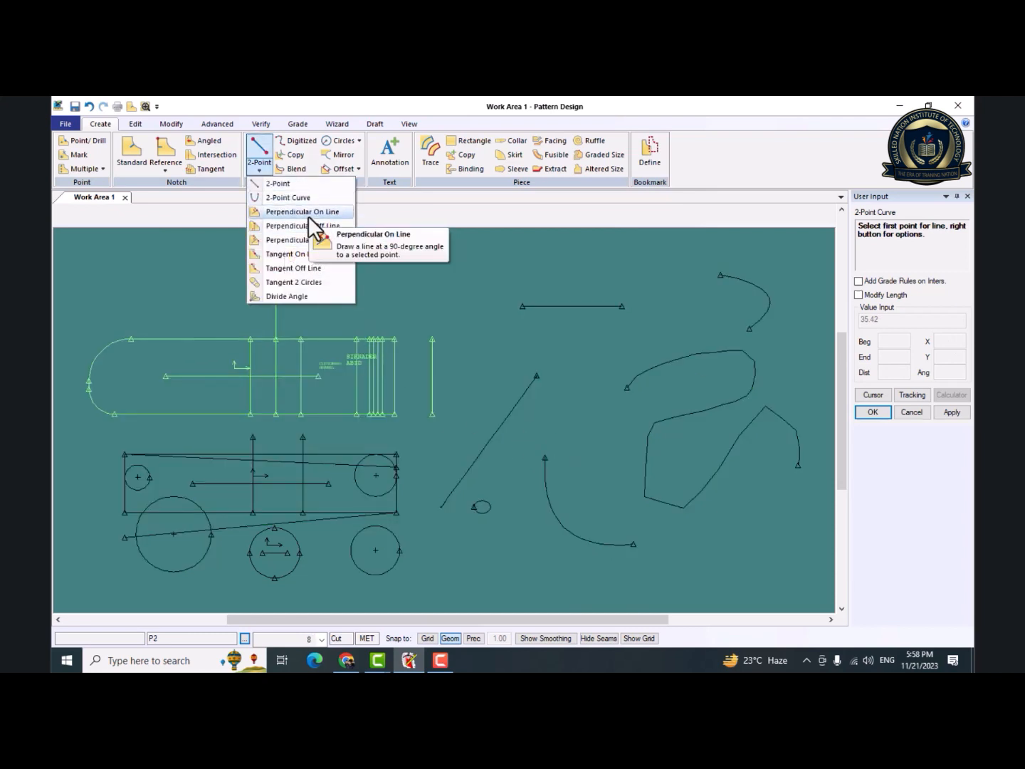
pyautogui.click(307, 215)
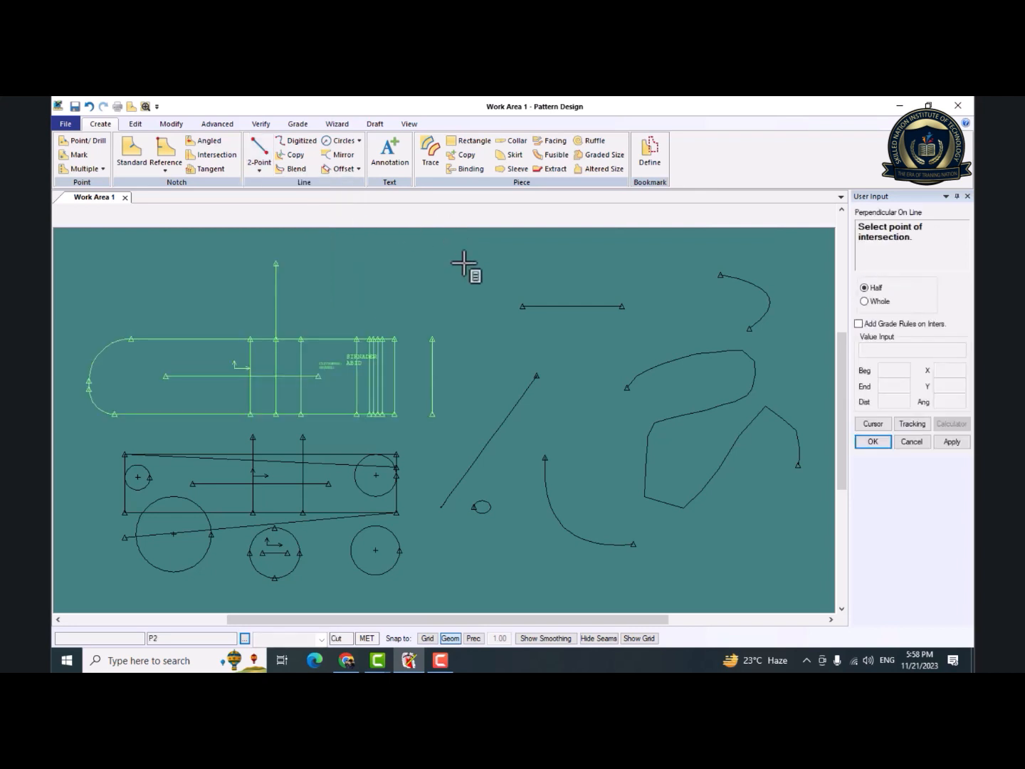
pyautogui.click(520, 304)
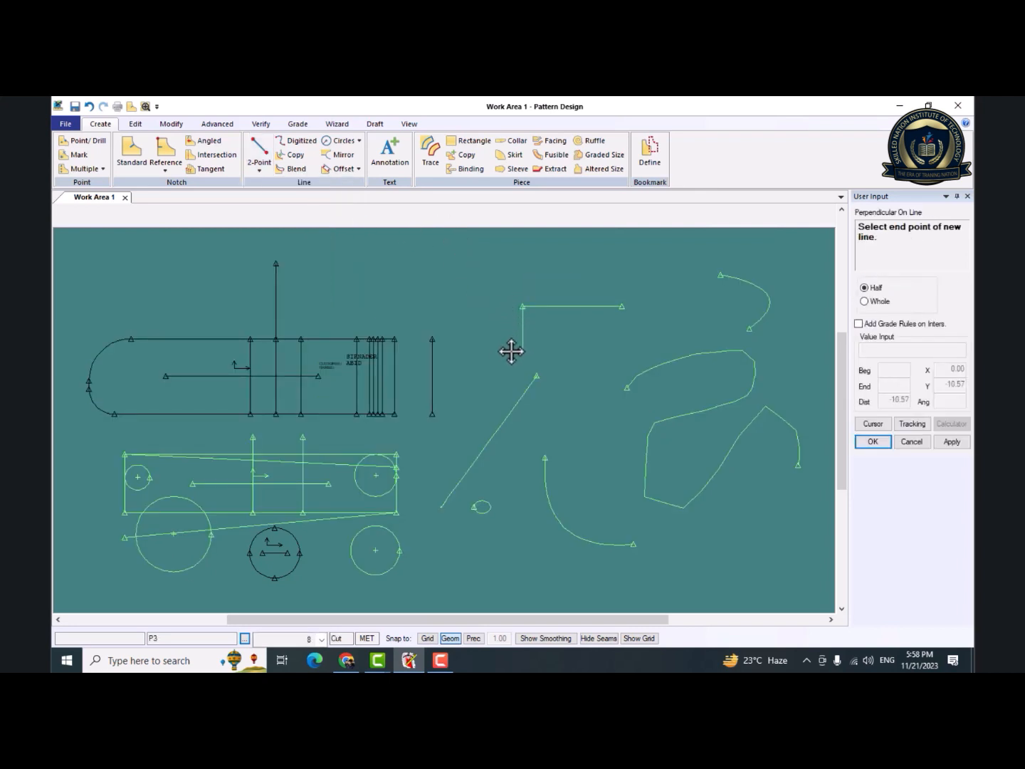
pyautogui.click(509, 357)
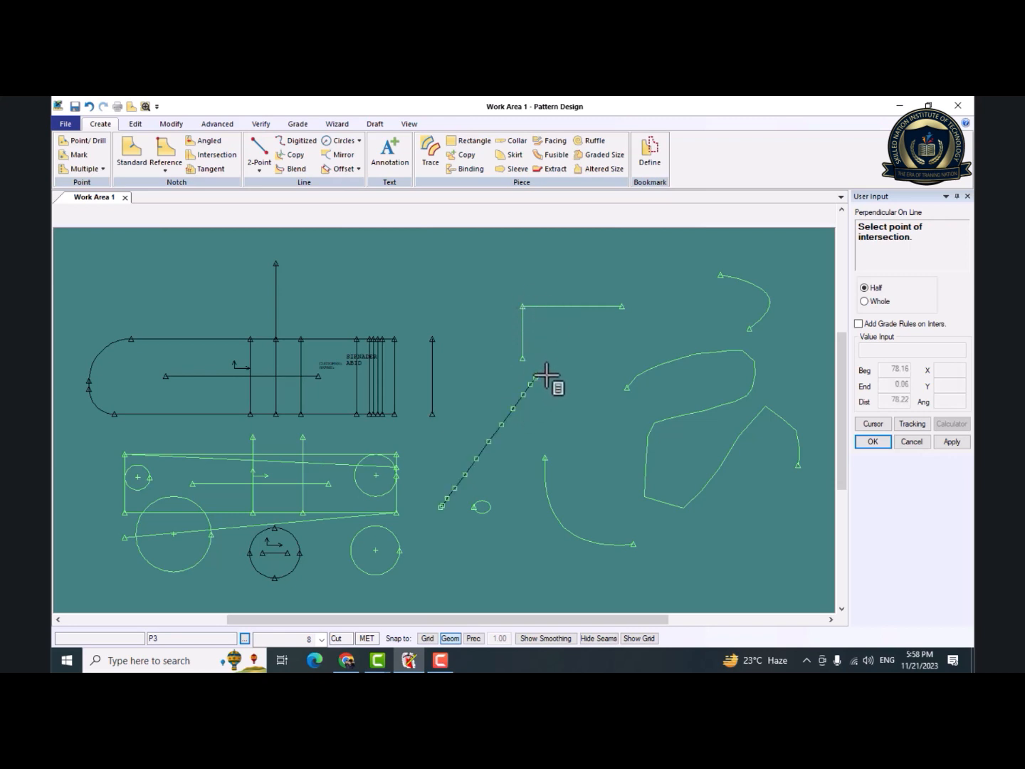
pyautogui.click(545, 376)
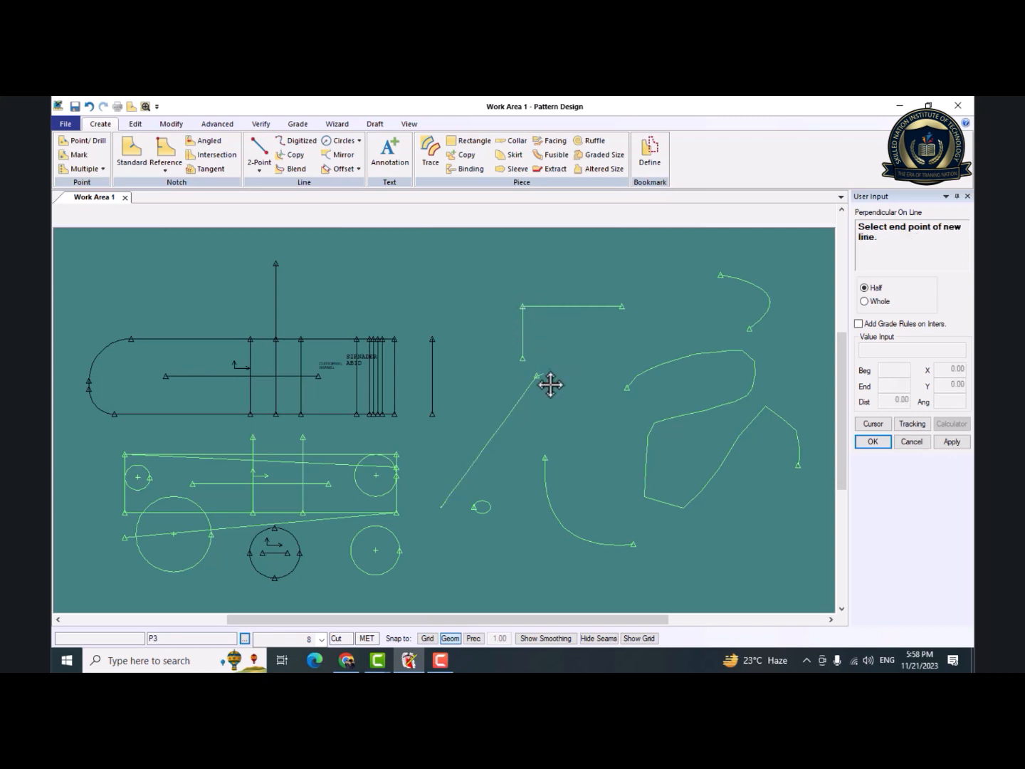
pyautogui.click(604, 361)
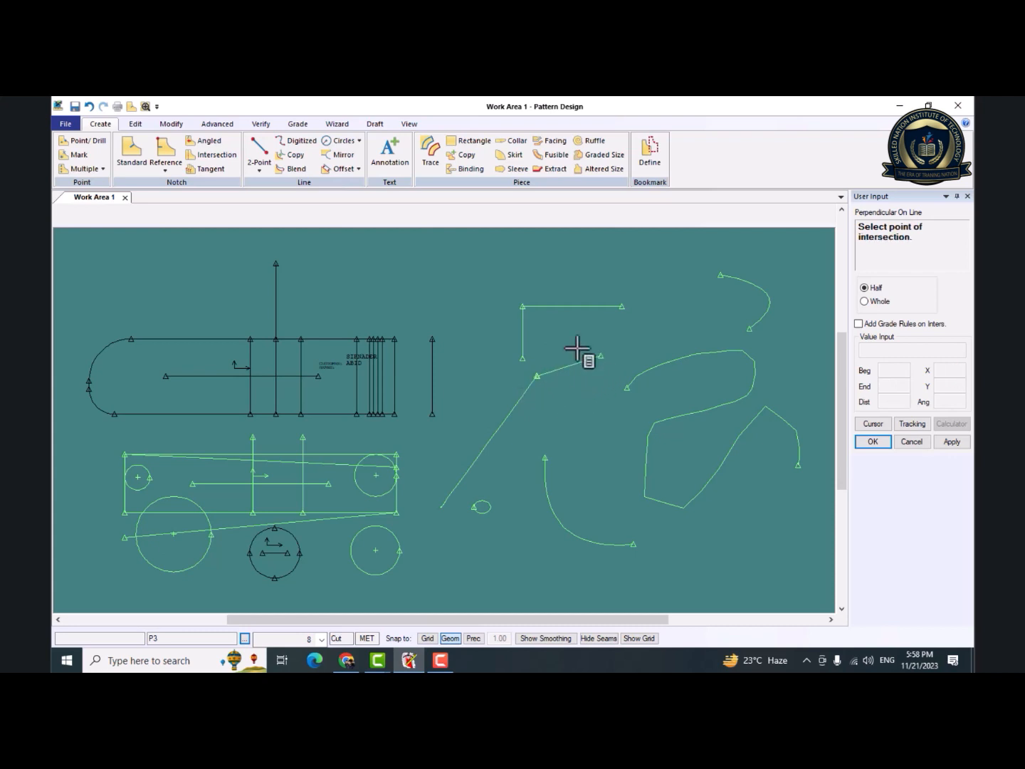
# Add Perpendicular On Line lines at the upper end of the lower curve and at the top end of P2's tall vertical line.
pyautogui.click(545, 451)
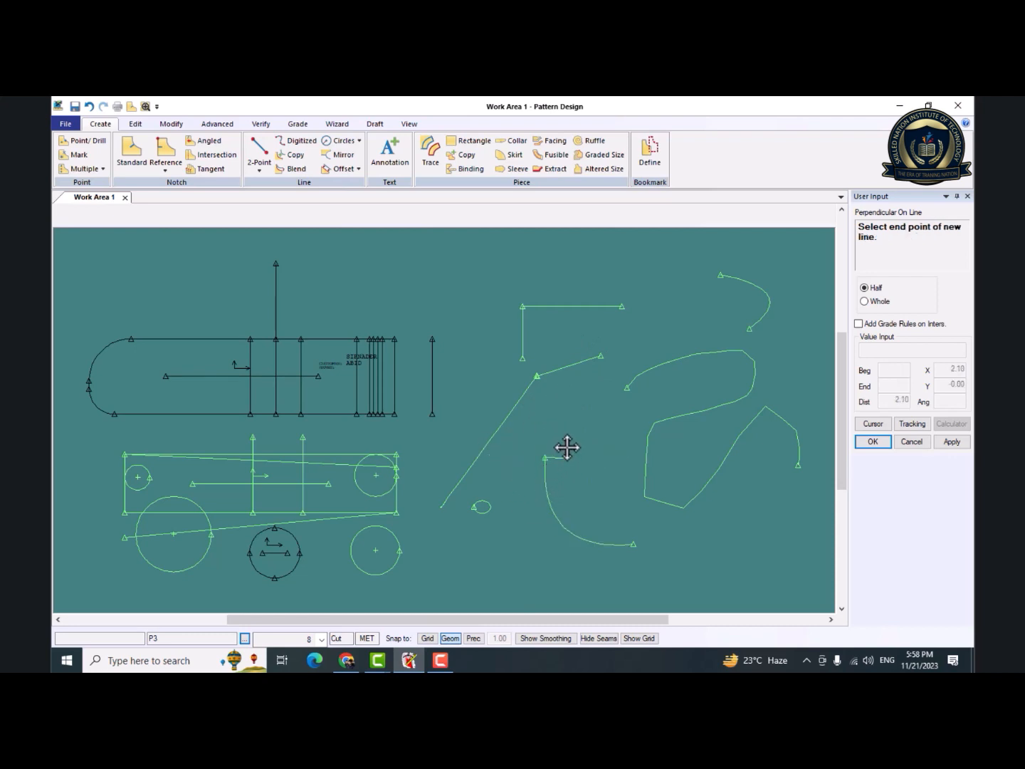
pyautogui.click(606, 442)
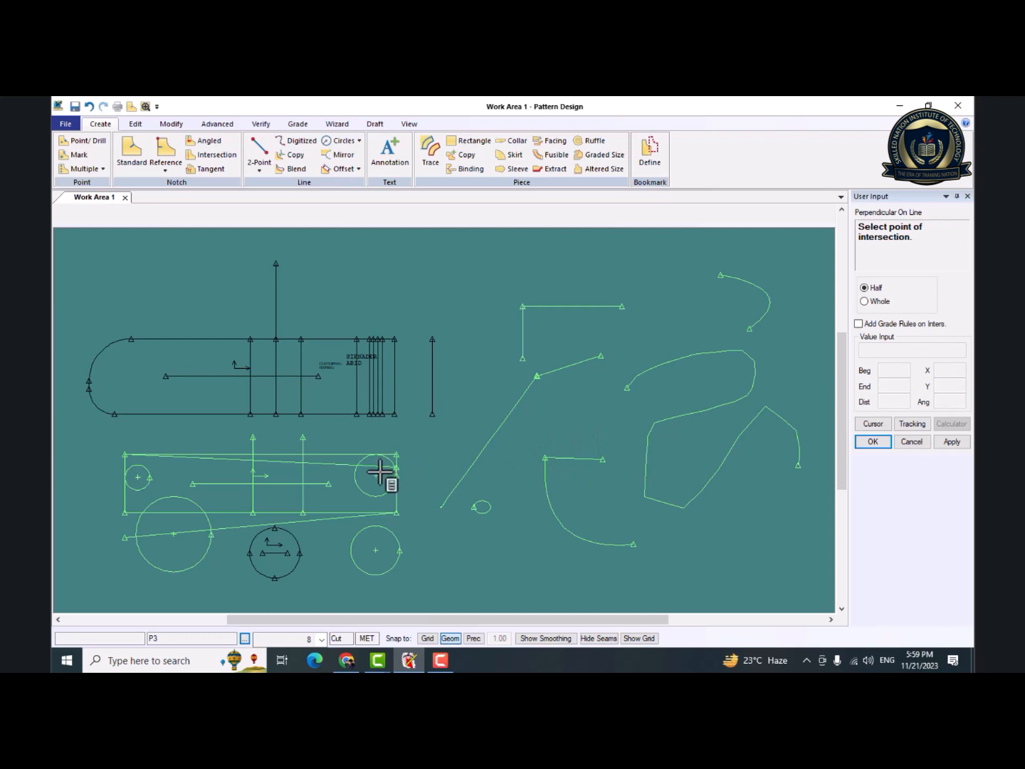
pyautogui.click(281, 264)
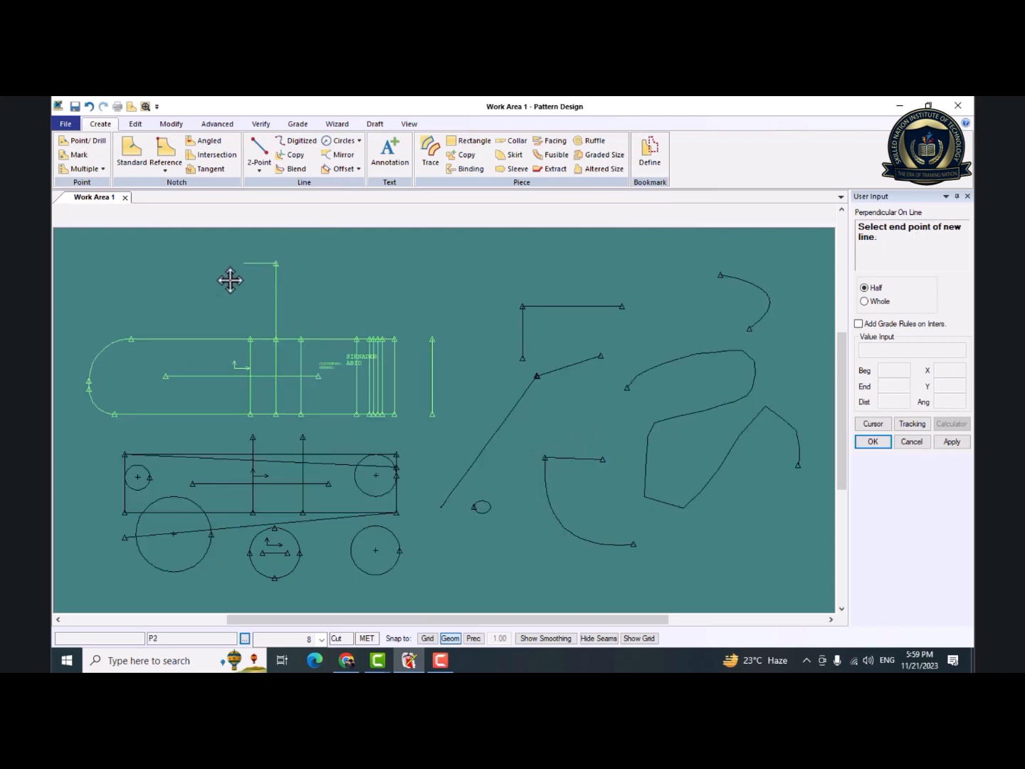
pyautogui.click(228, 280)
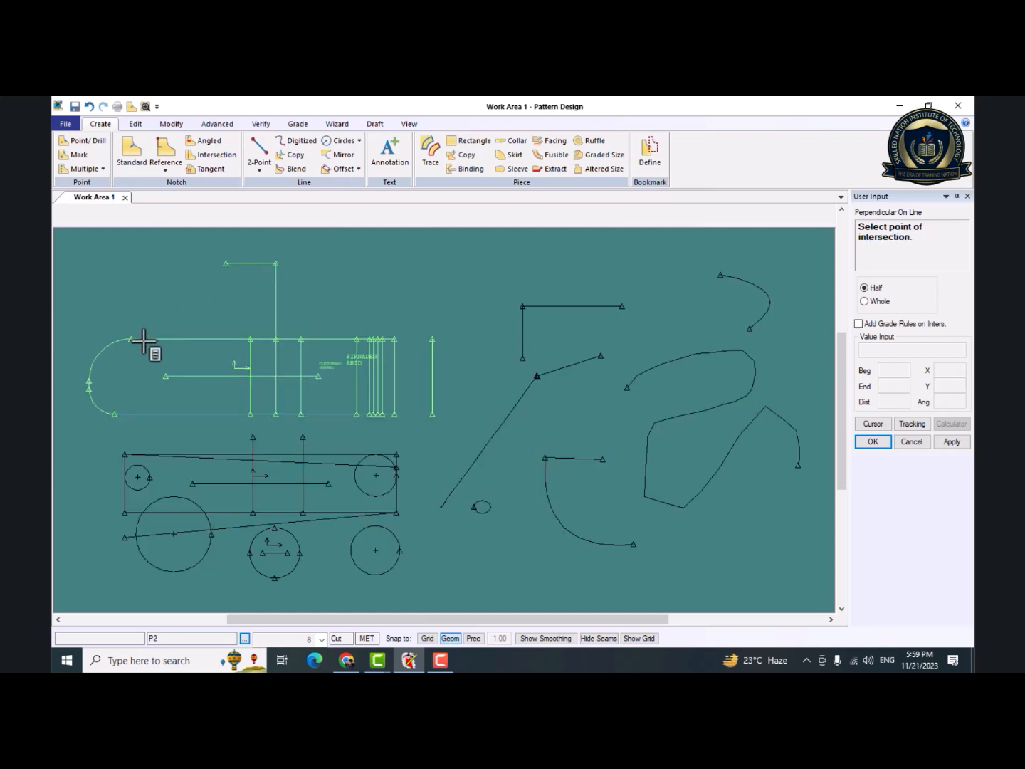
pyautogui.click(89, 388)
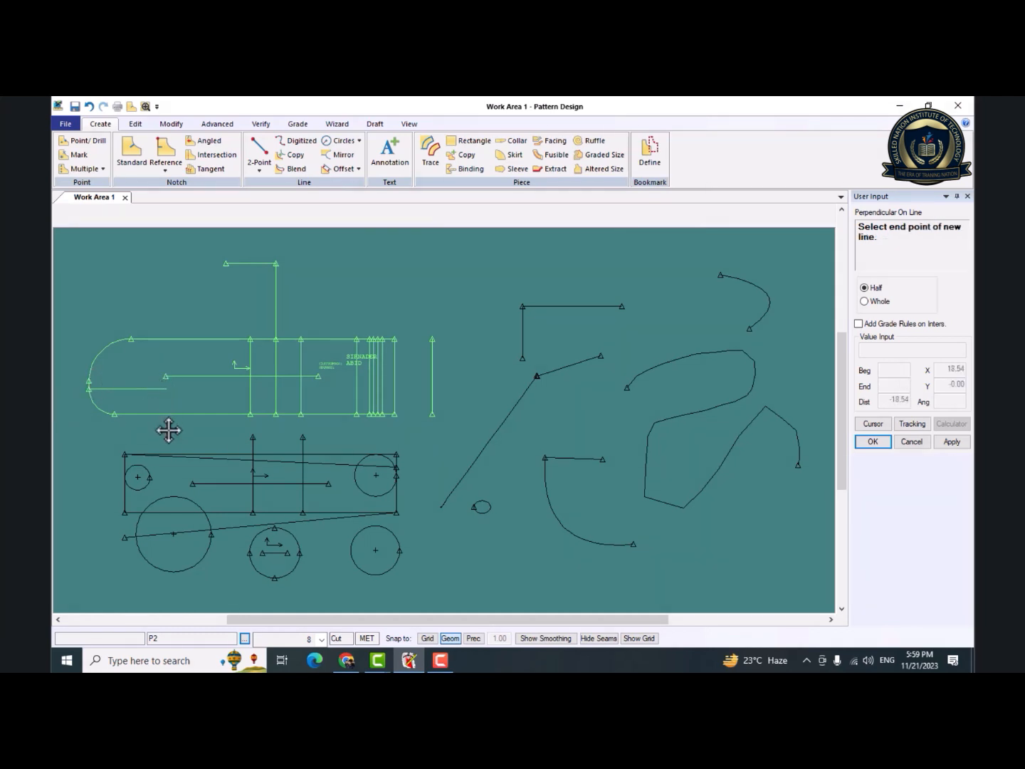
pyautogui.rightClick(206, 385)
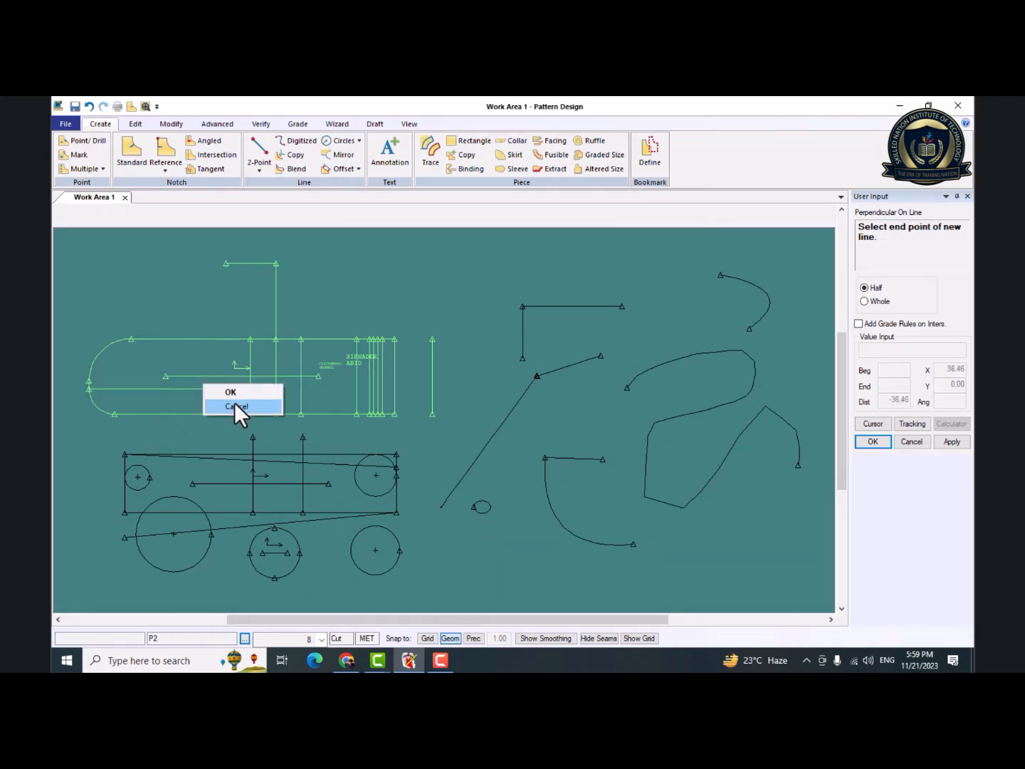
pyautogui.click(234, 402)
pyautogui.rightClick(228, 355)
pyautogui.click(222, 368)
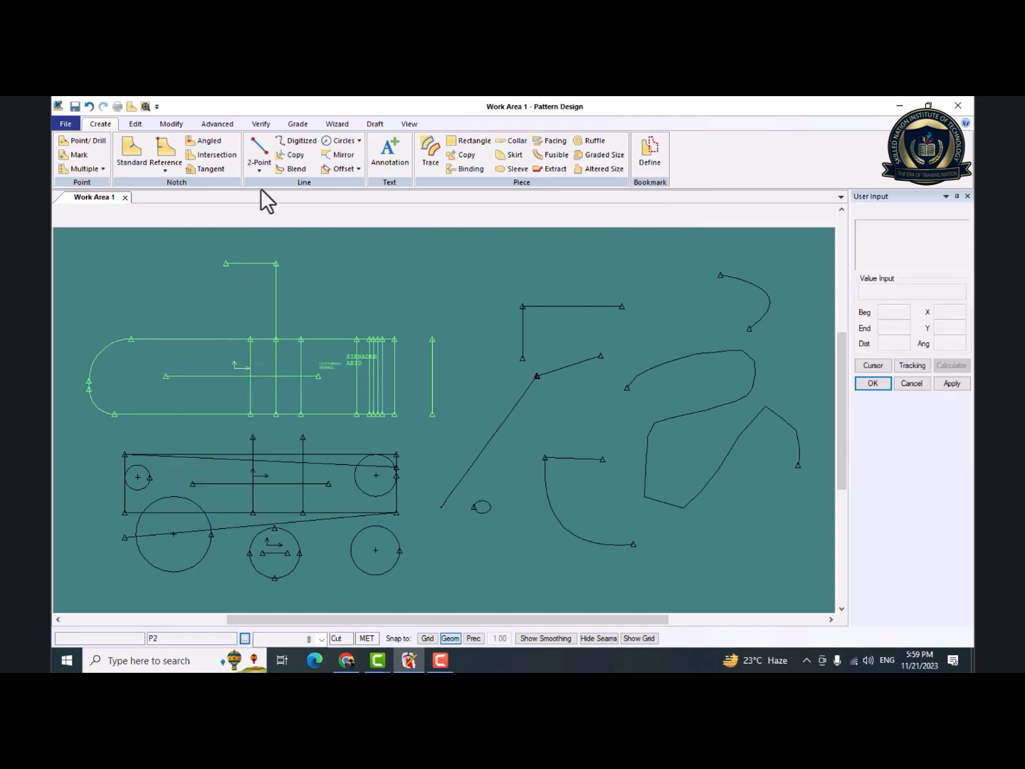
# Move P2 with its internal lines slightly up and to the left, away from P3.
pyautogui.click(260, 171)
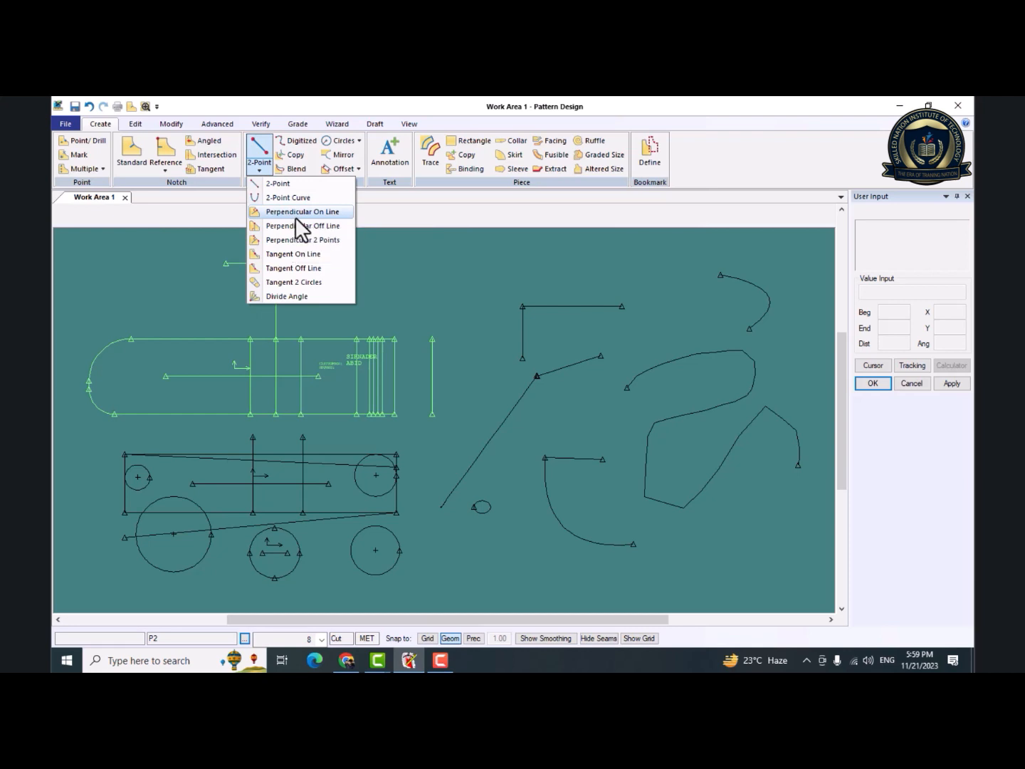
pyautogui.moveTo(284, 375); pyautogui.dragTo(253, 361)
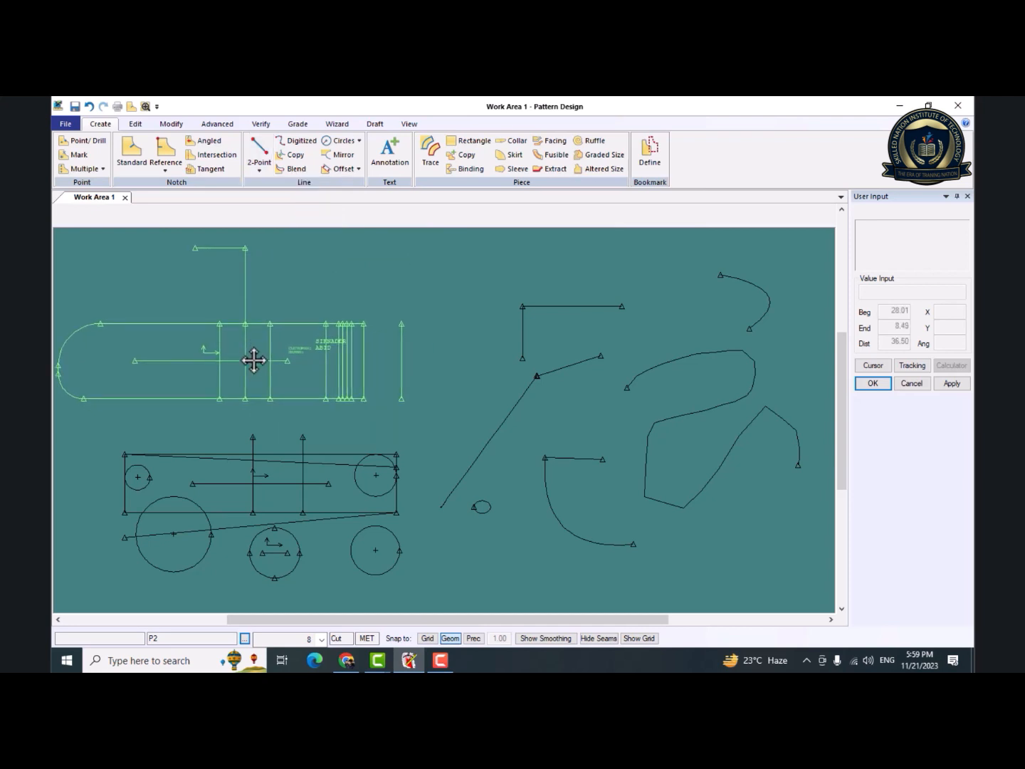
# Draw Half Perpendicular Off Line lines onto the diagonal line and its short slanted perpendicular, and one from above onto the horizontal line.
pyautogui.click(260, 166)
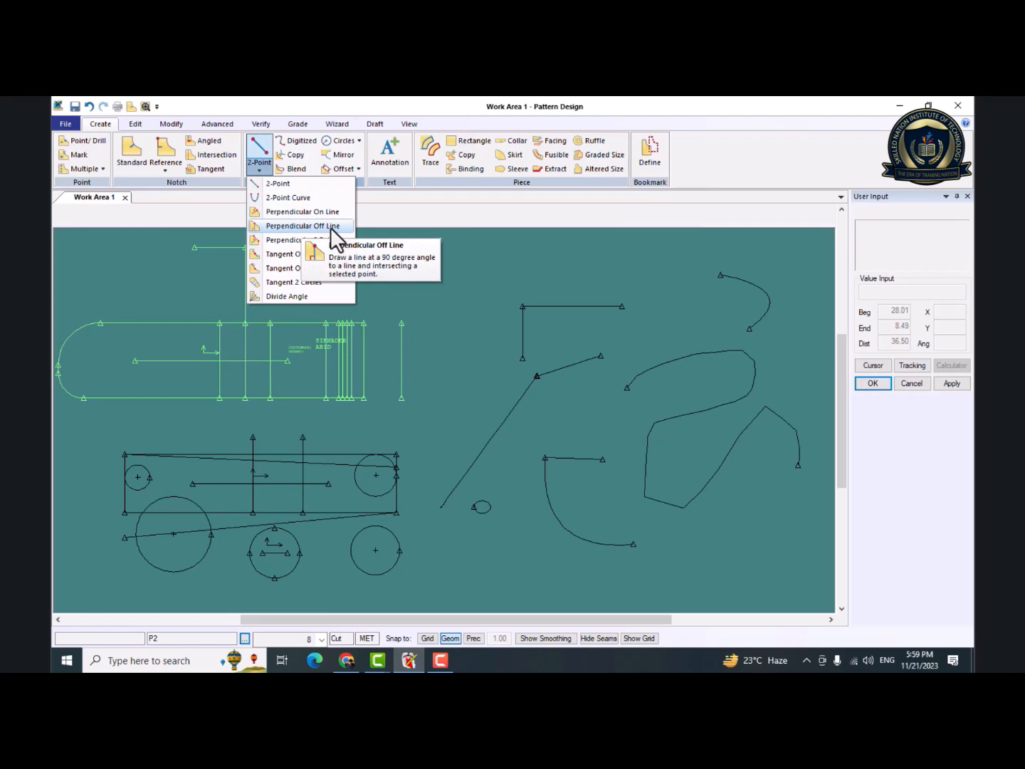
pyautogui.click(329, 229)
pyautogui.click(261, 165)
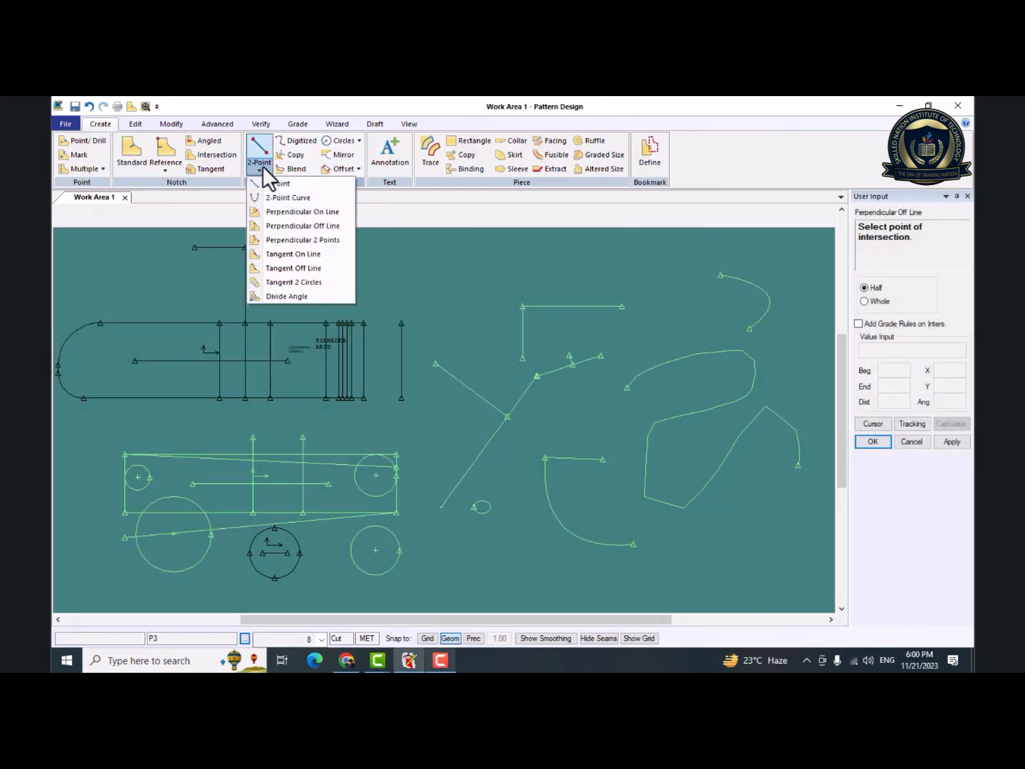
pyautogui.click(283, 227)
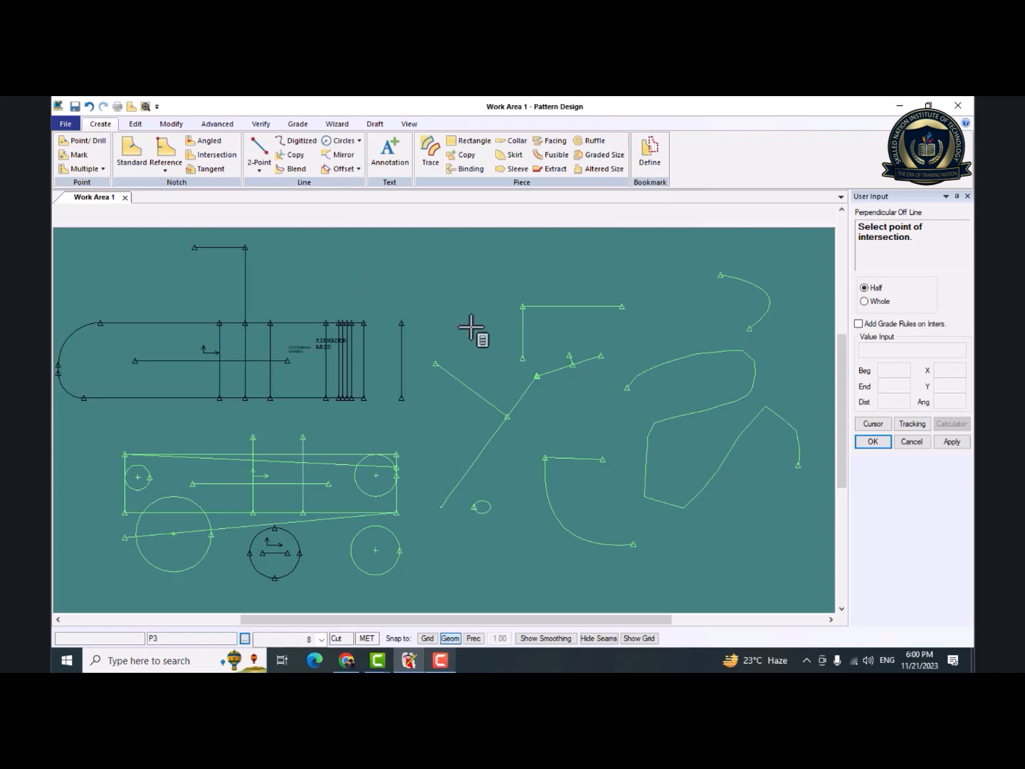
pyautogui.click(553, 256)
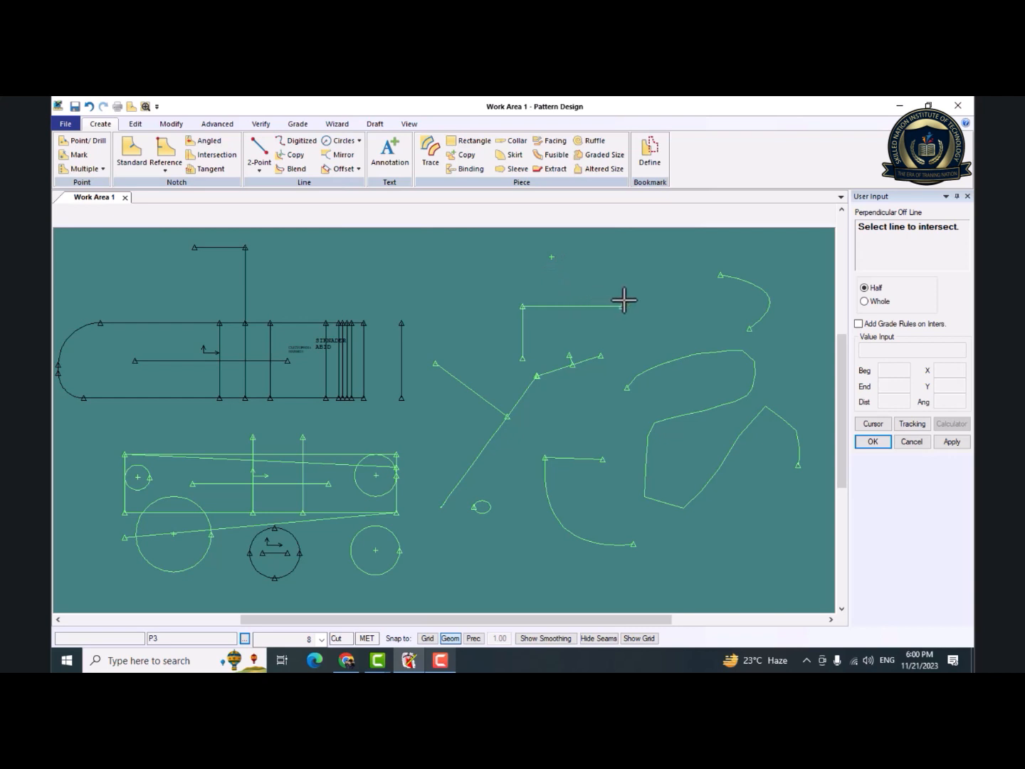
pyautogui.click(557, 305)
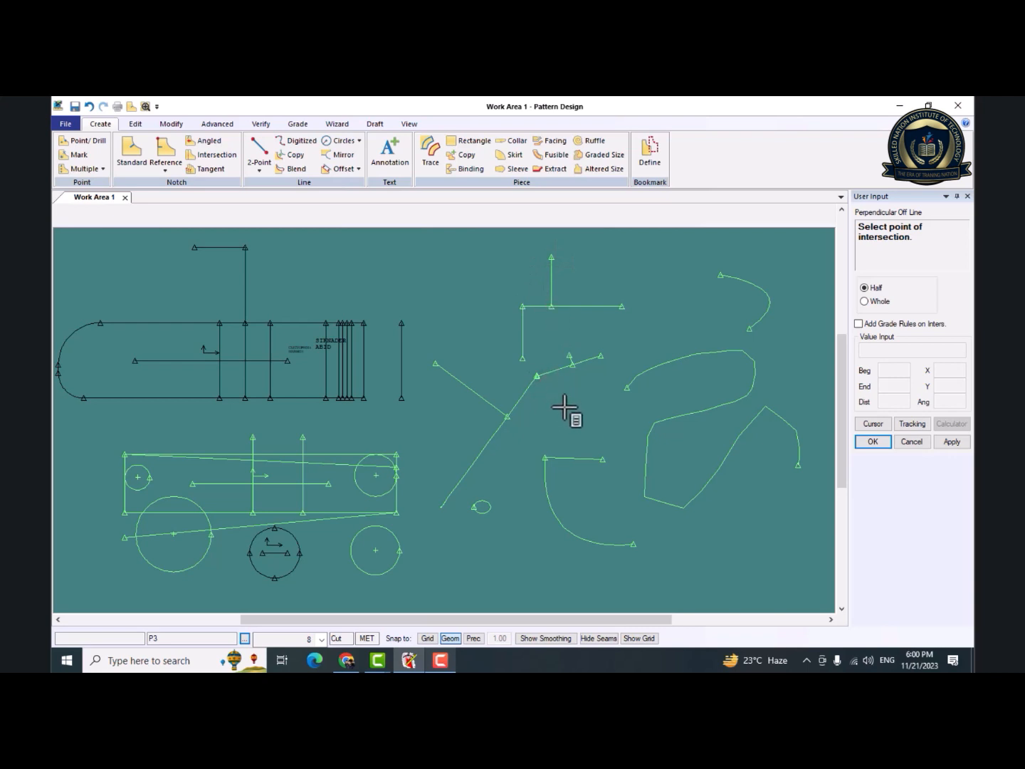
# Draw a Half Perpendicular Off Line line from a point above the lower curve up to the short slanted line.
pyautogui.click(591, 427)
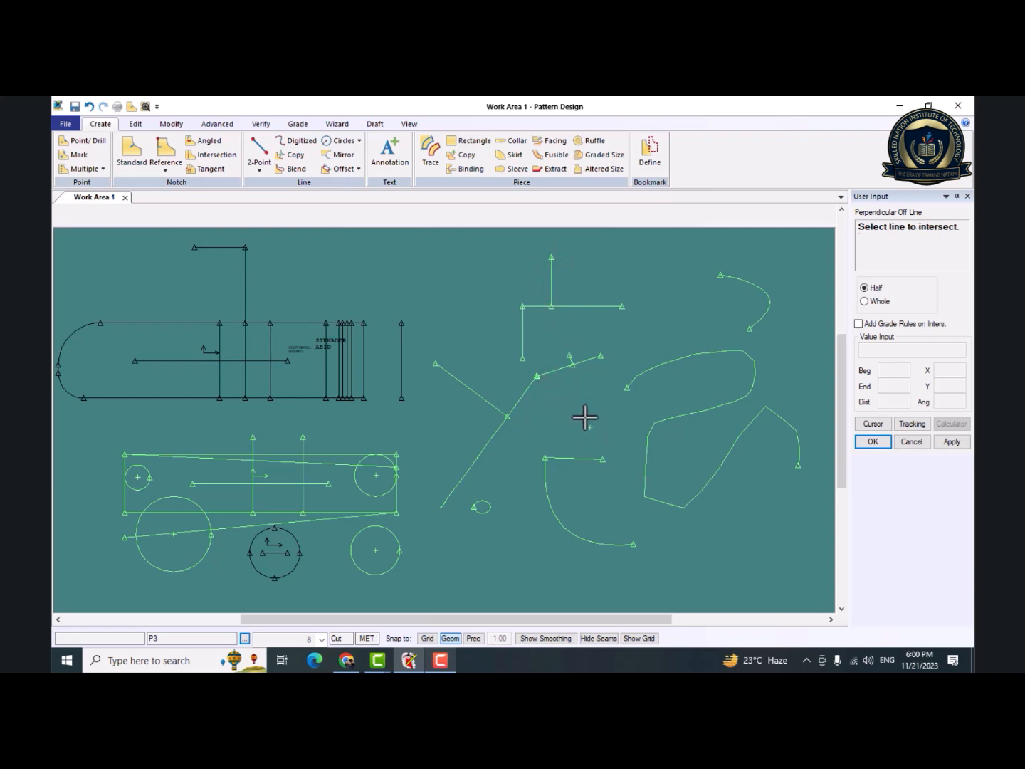
pyautogui.click(561, 367)
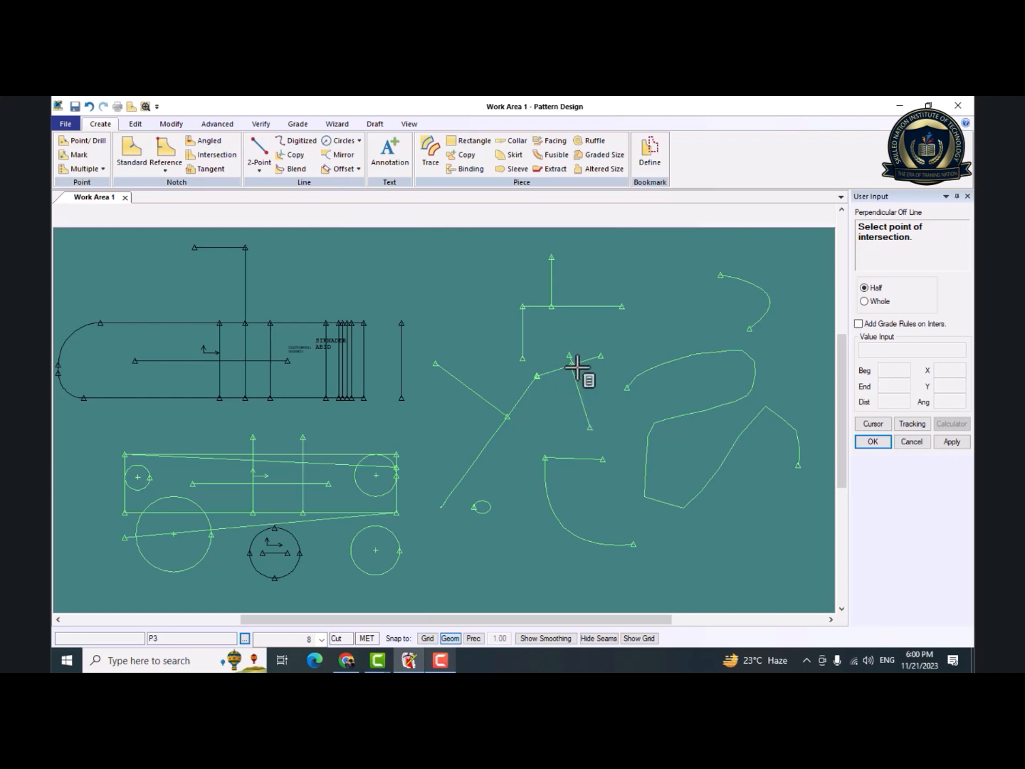
pyautogui.rightClick(433, 285)
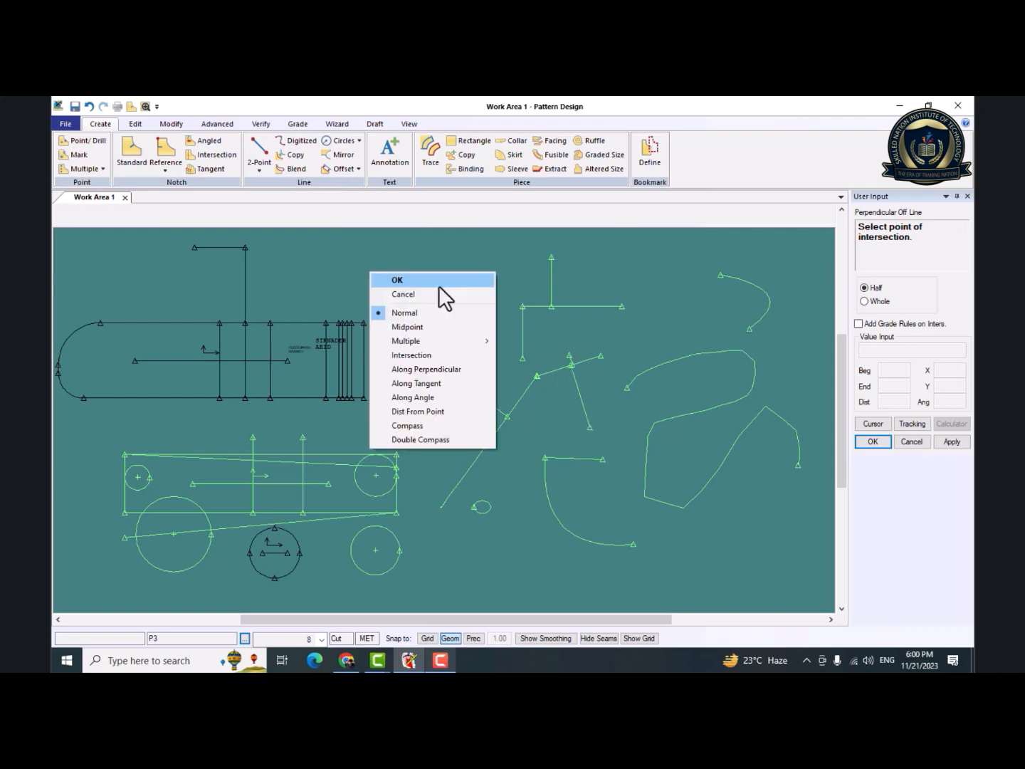
# Draw a Half Perpendicular On Line line extending to the right from the upper part of P2's tall vertical line.
pyautogui.click(439, 282)
pyautogui.click(259, 158)
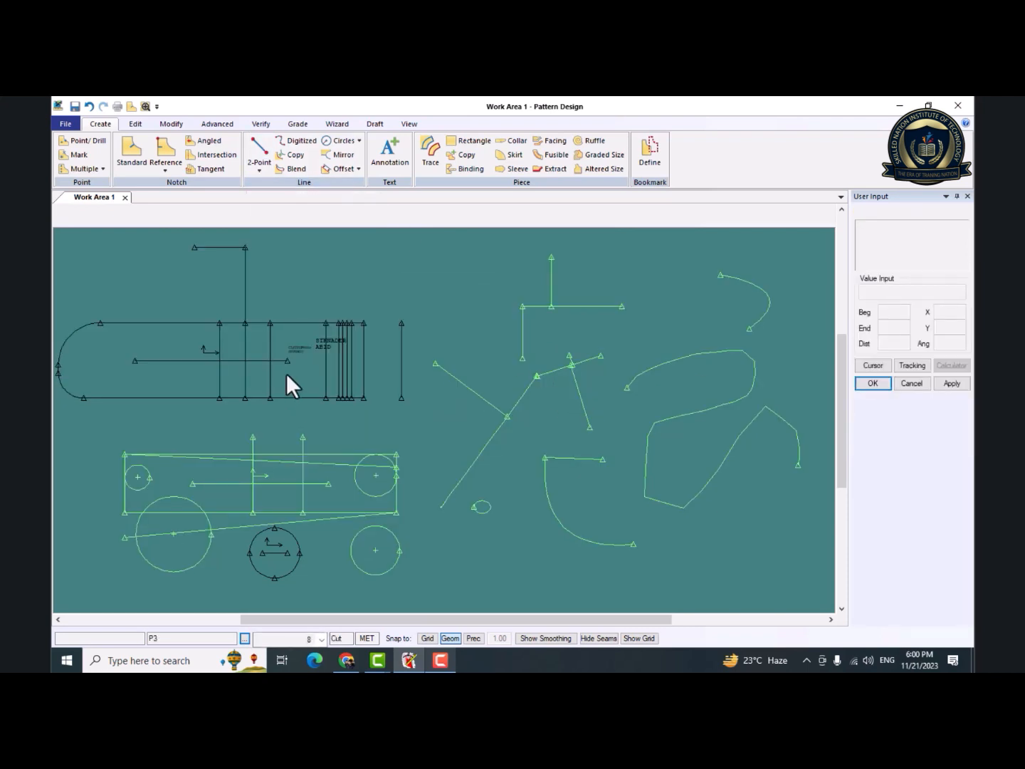
pyautogui.click(261, 170)
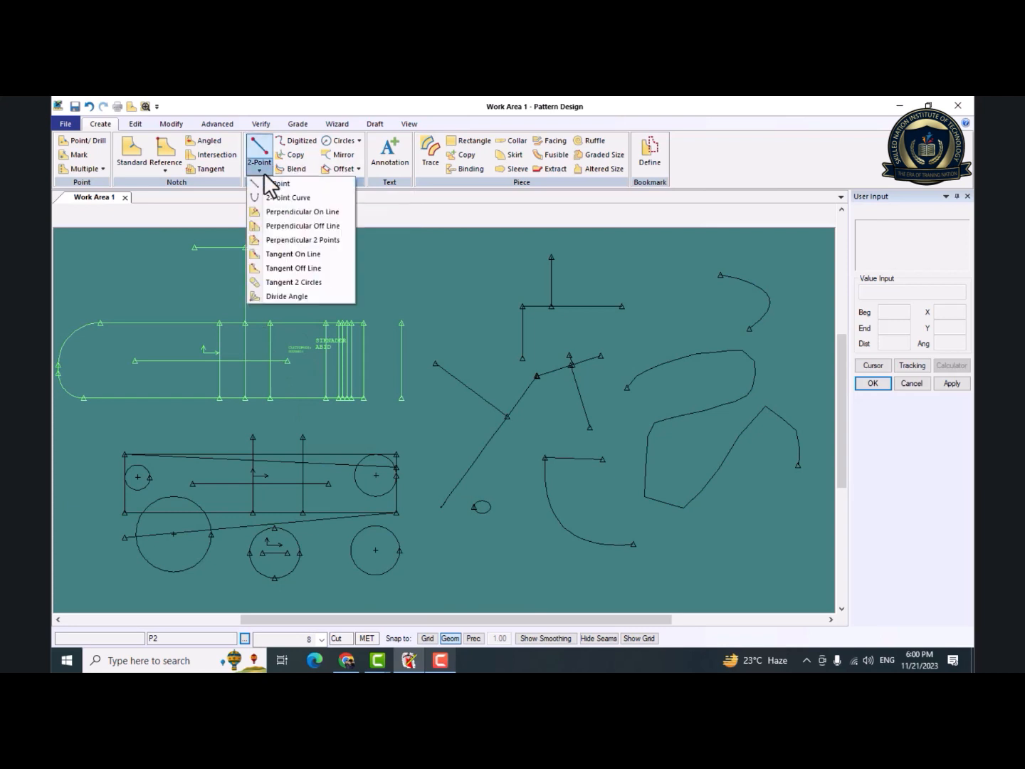
pyautogui.click(295, 213)
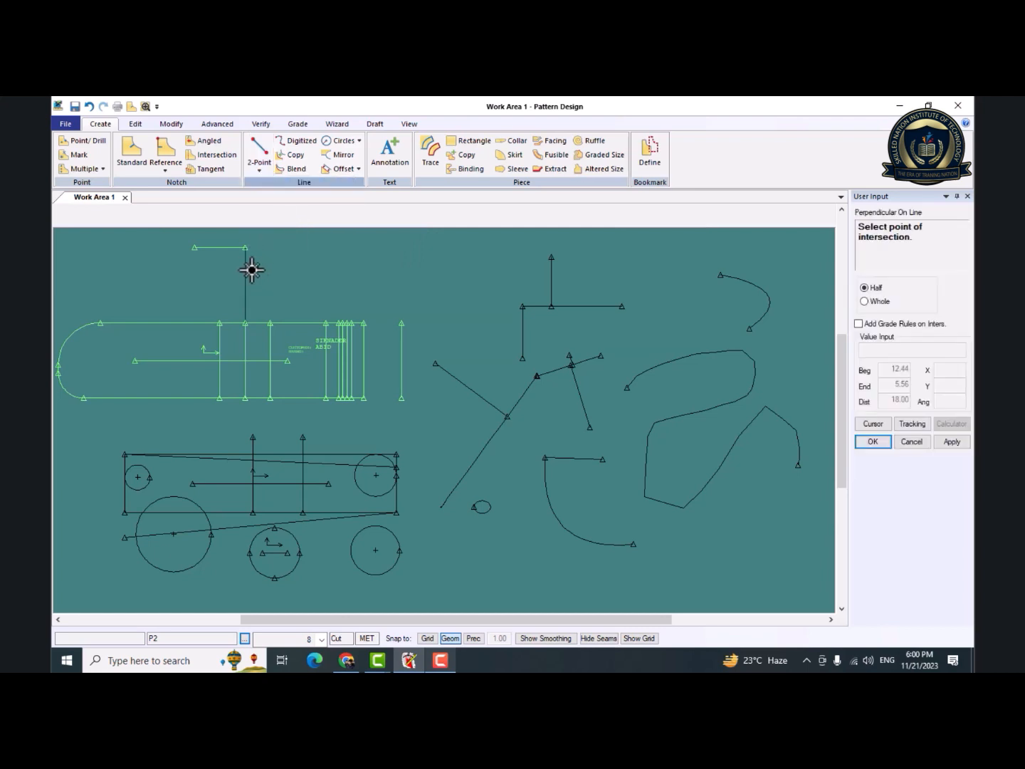
pyautogui.click(247, 272)
pyautogui.click(385, 278)
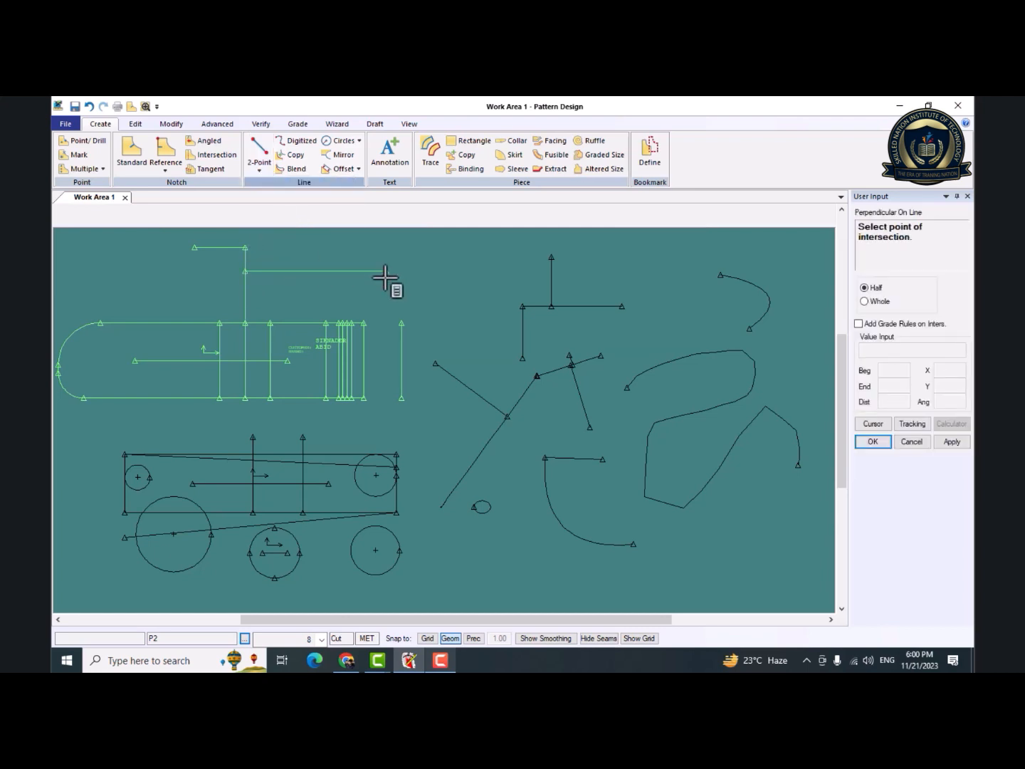
pyautogui.rightClick(385, 278)
pyautogui.click(385, 279)
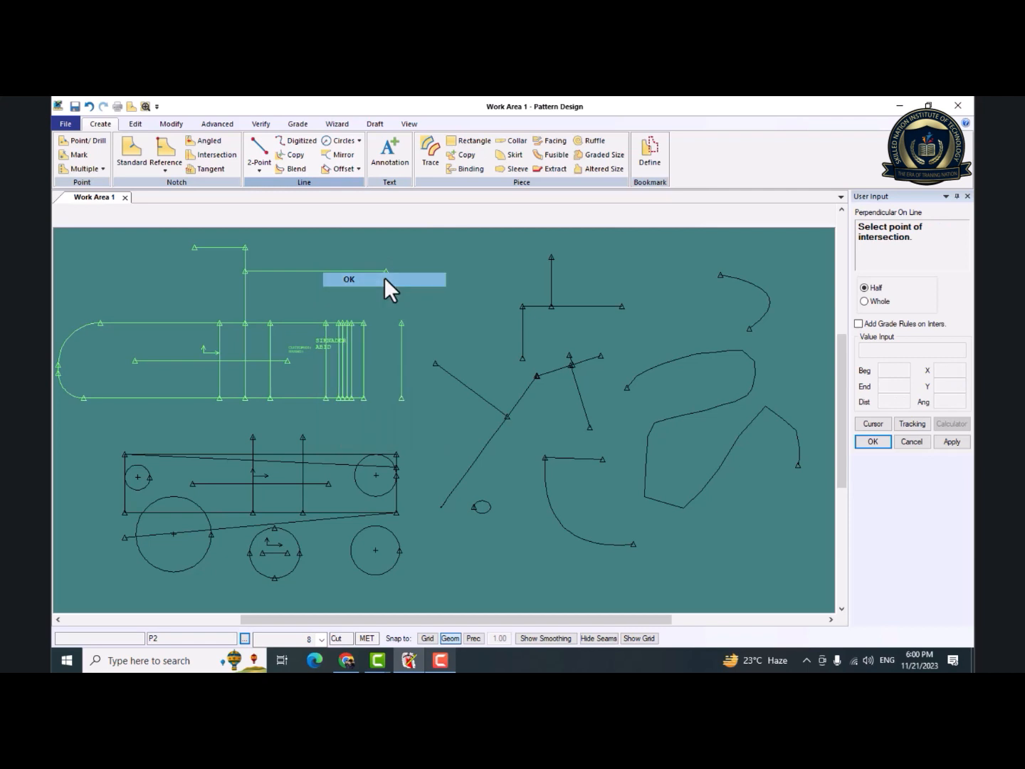
# Draw a Half Perpendicular Off Line line from a point just below P2's long upper horizontal line up to that line.
pyautogui.click(264, 171)
pyautogui.click(321, 223)
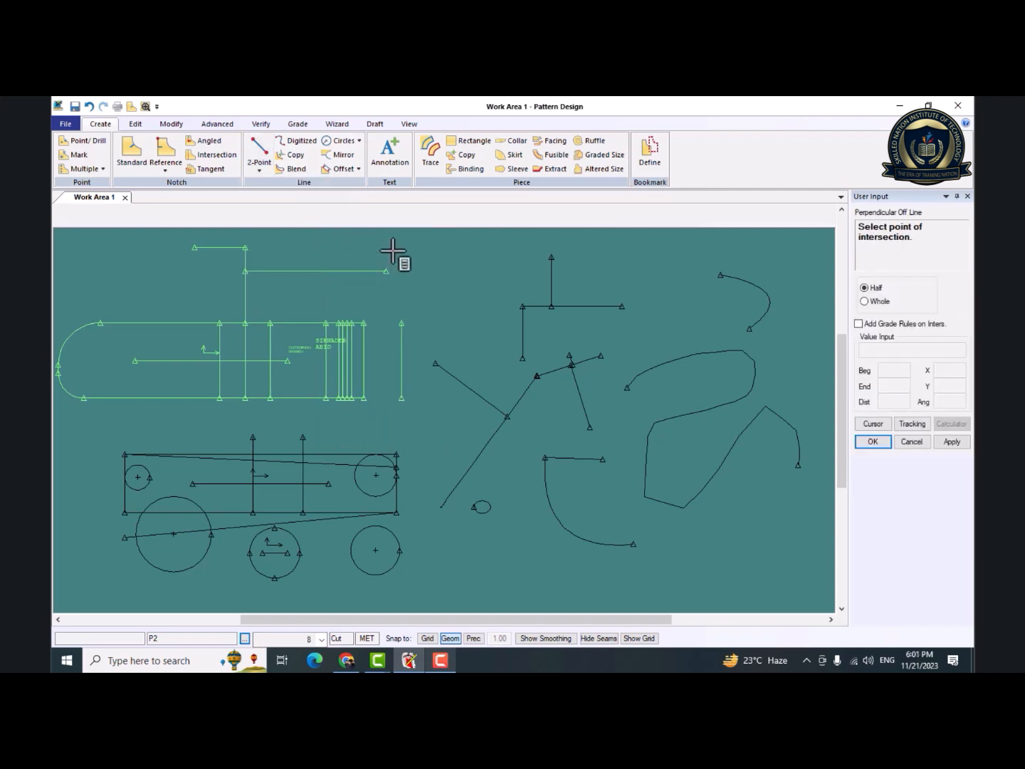
pyautogui.click(338, 303)
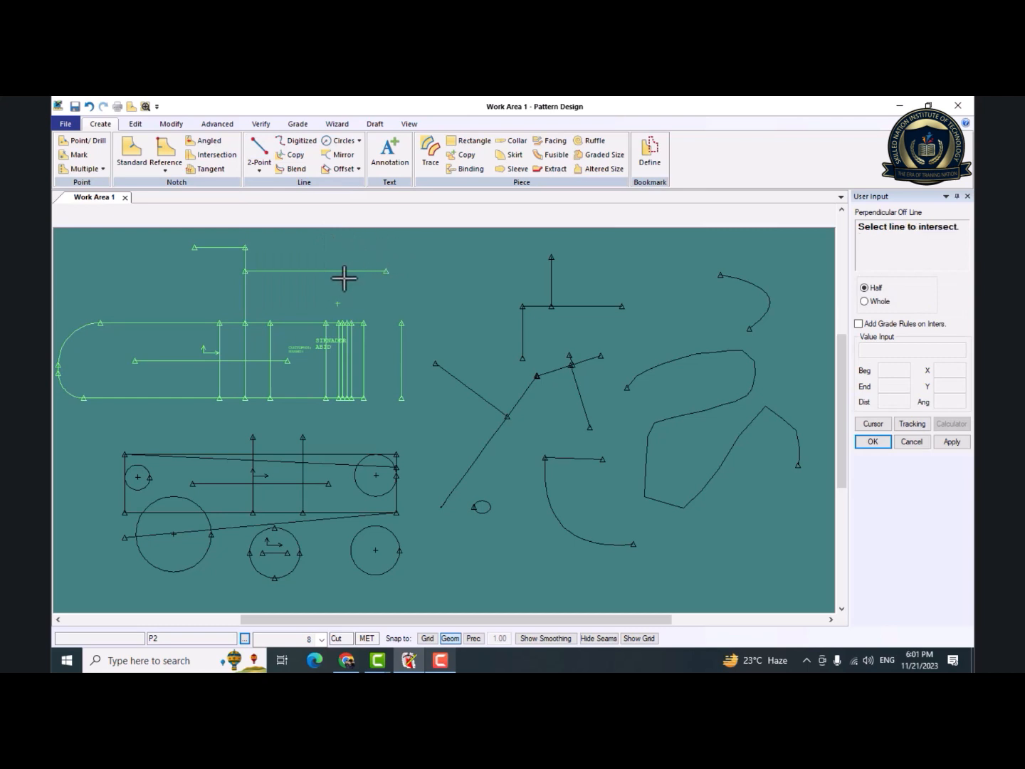
pyautogui.click(339, 270)
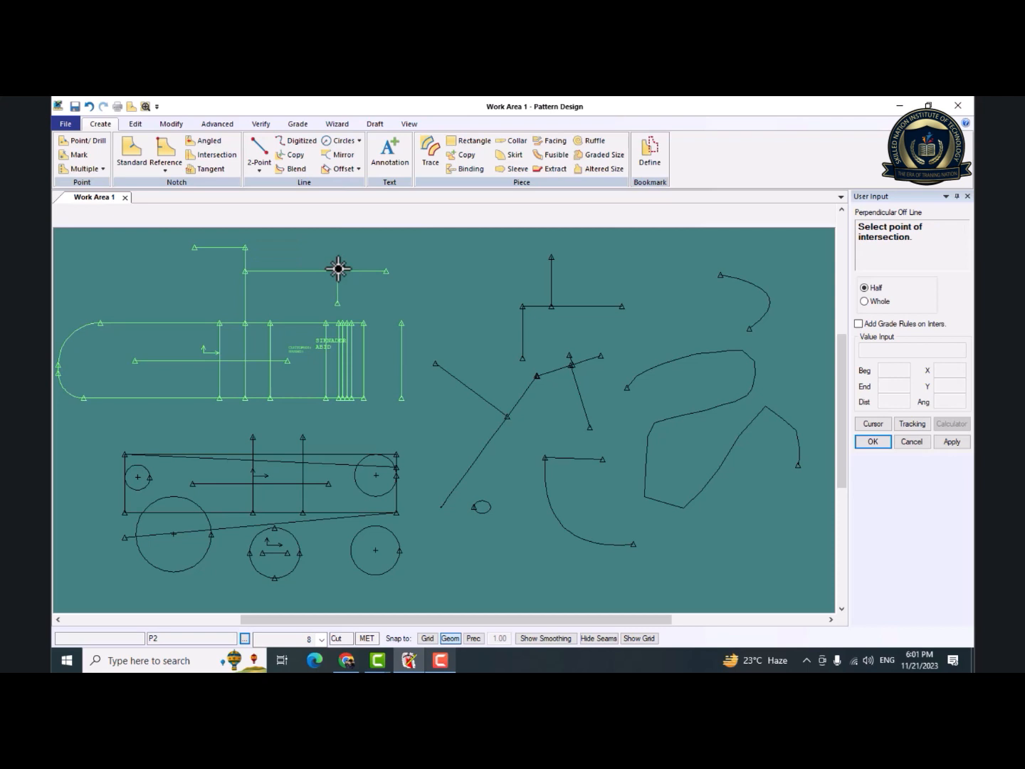
pyautogui.rightClick(347, 285)
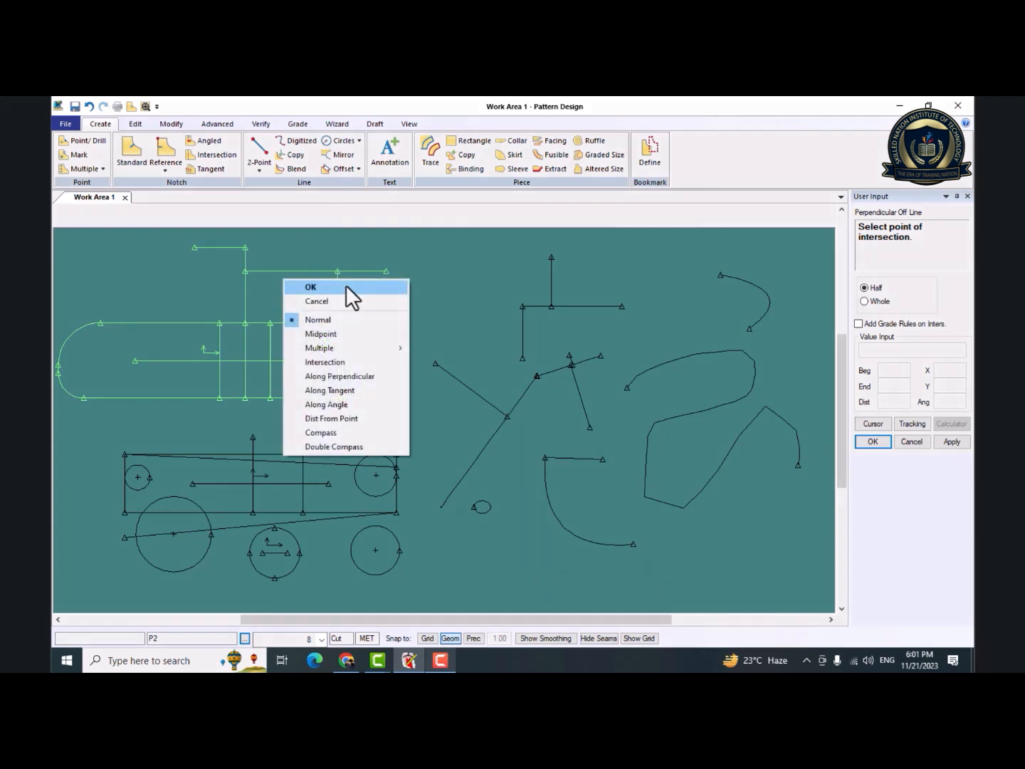
pyautogui.click(345, 285)
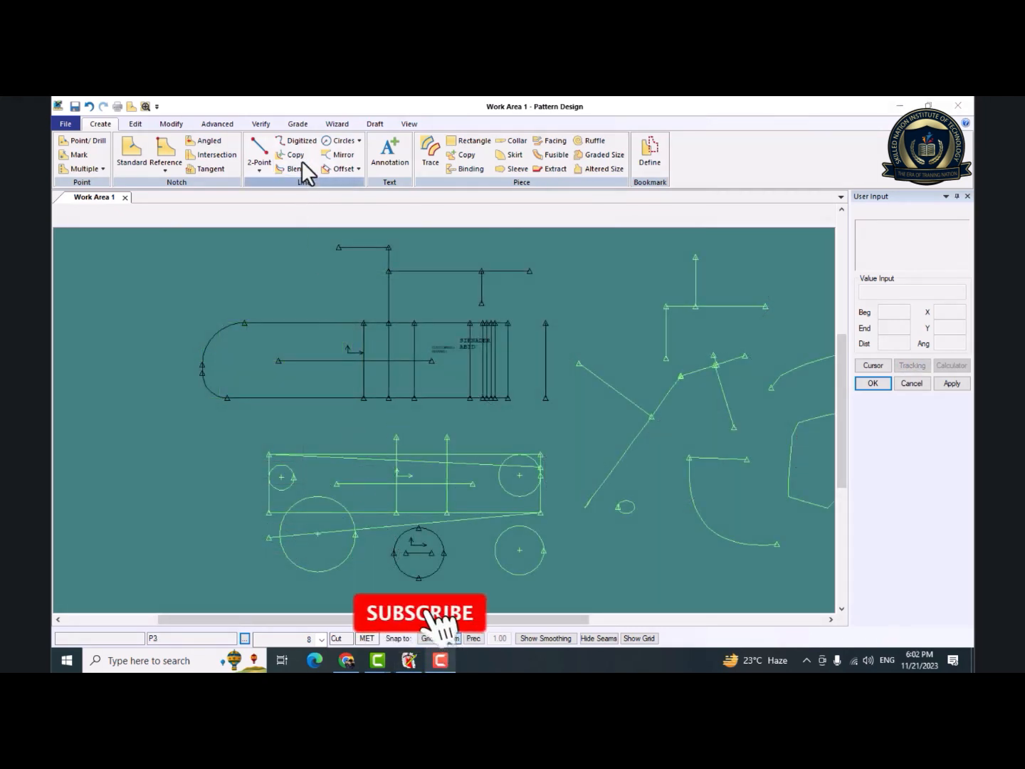
pyautogui.click(265, 172)
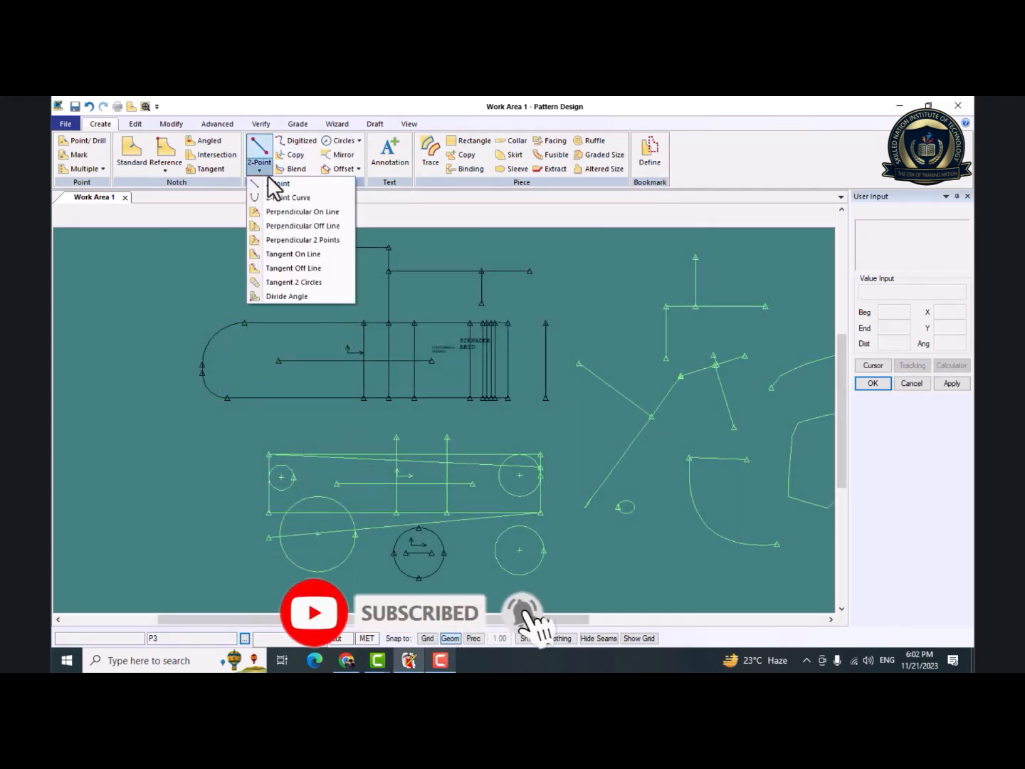
pyautogui.click(355, 141)
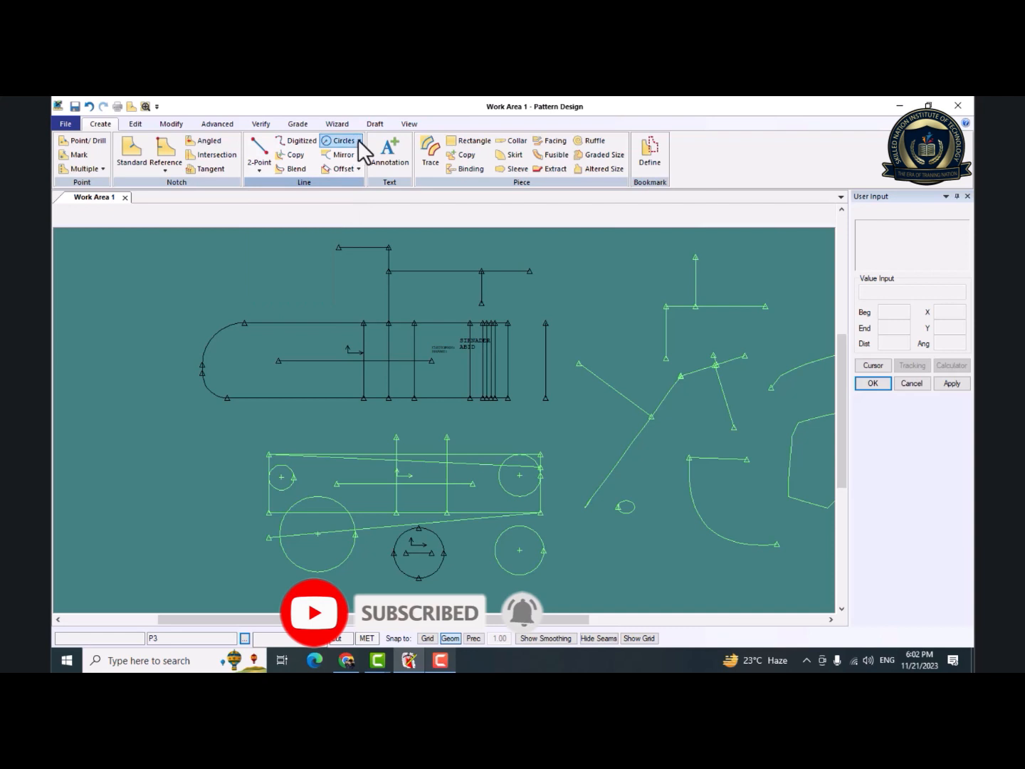
pyautogui.click(358, 141)
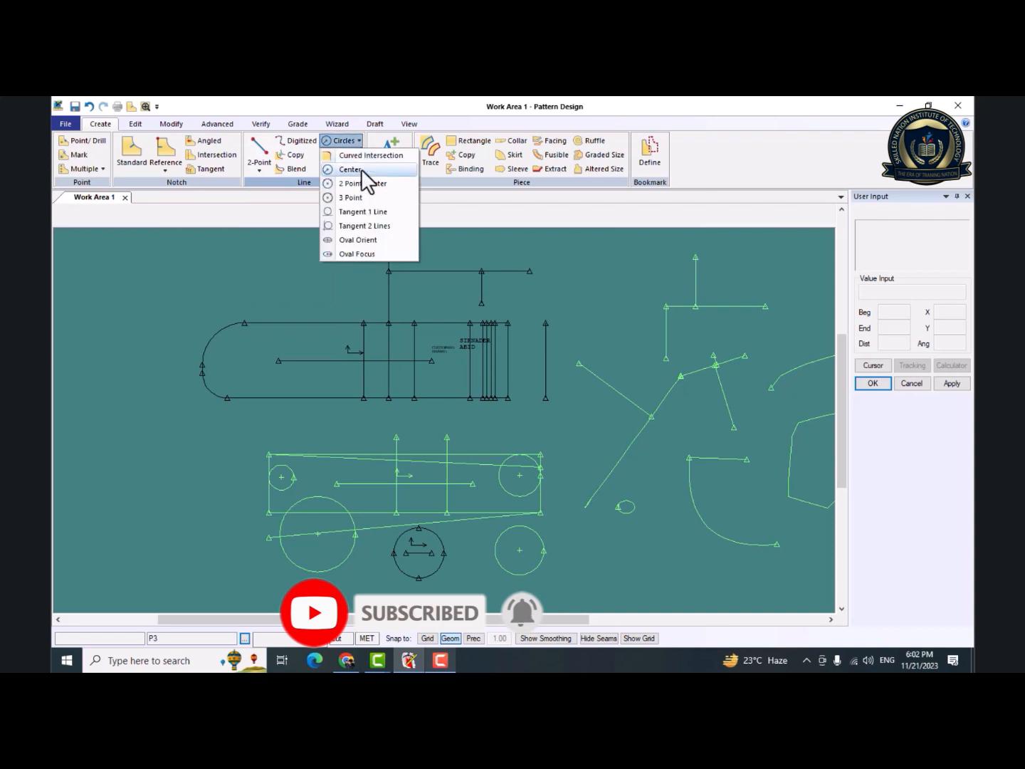
pyautogui.click(326, 254)
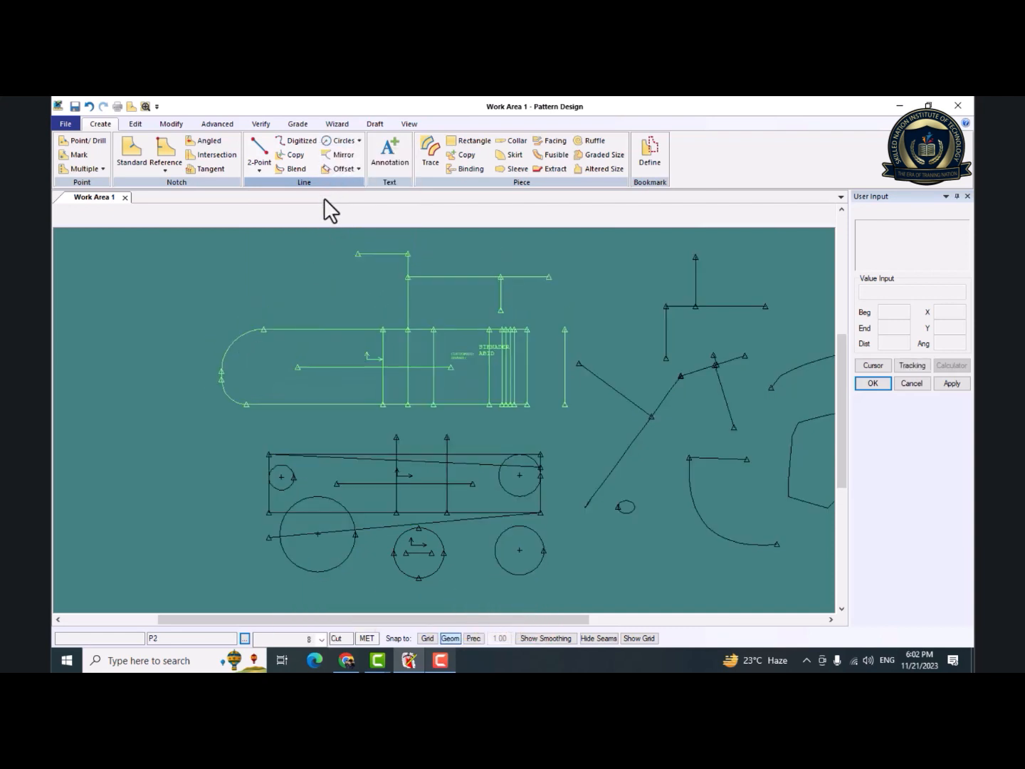
pyautogui.click(358, 169)
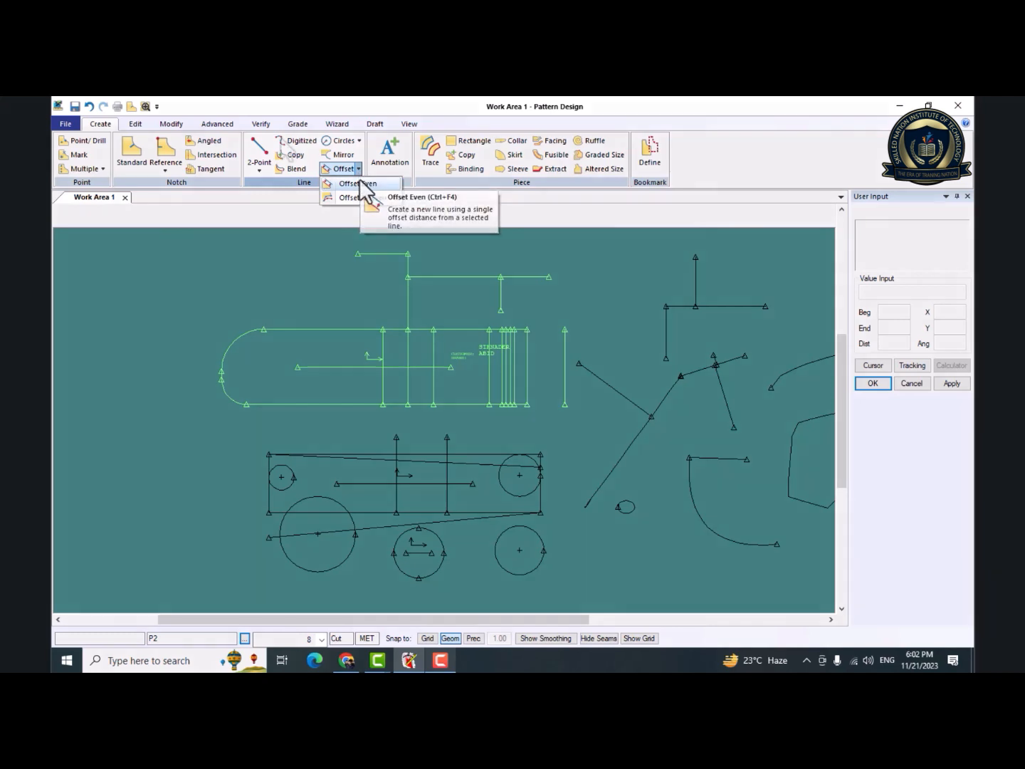
pyautogui.click(290, 156)
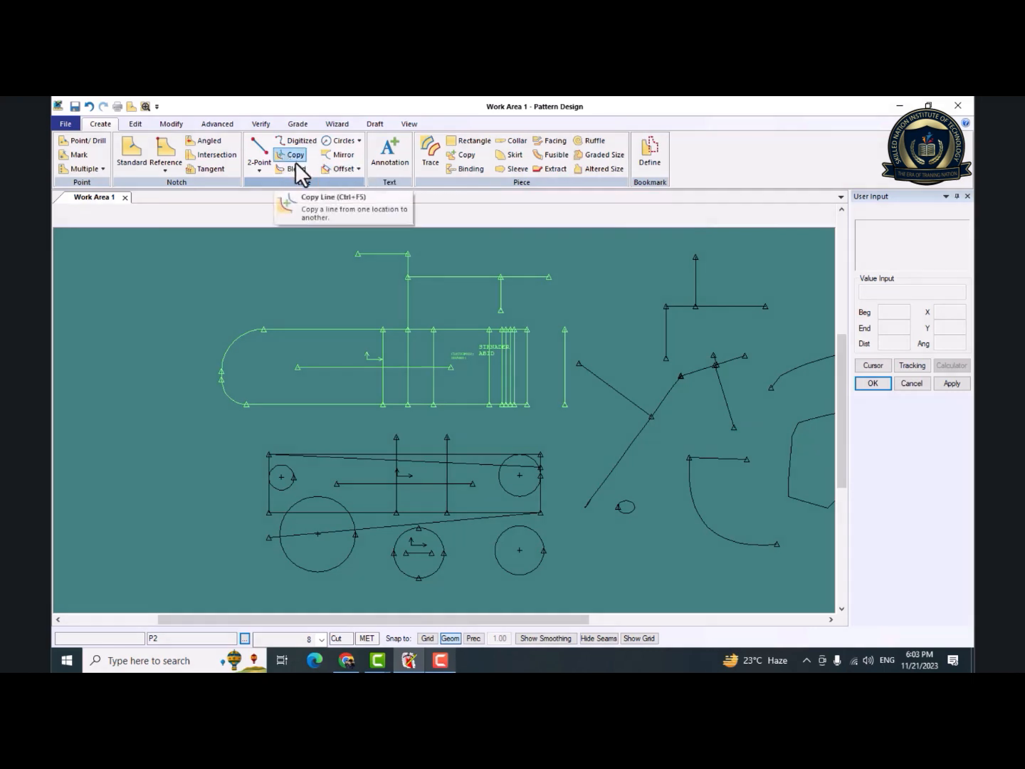
pyautogui.click(265, 171)
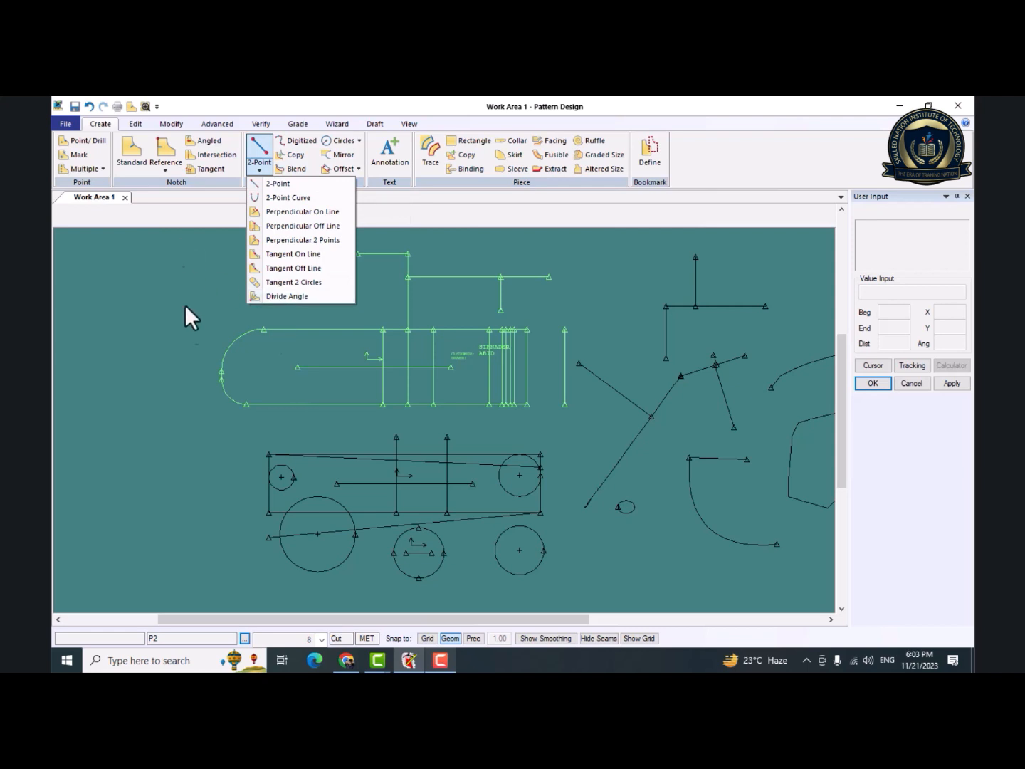
# Move P2 with its internal lines slightly down and to the left, and select the small circle piece below P3.
pyautogui.moveTo(274, 354); pyautogui.dragTo(248, 365)
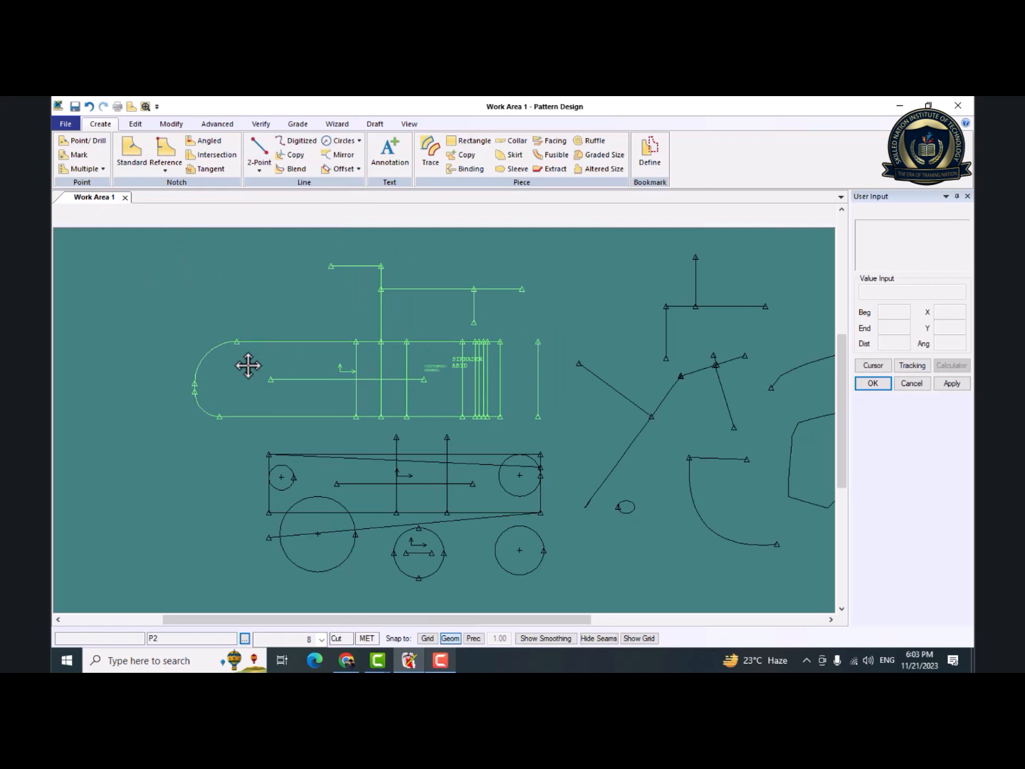
pyautogui.click(420, 562)
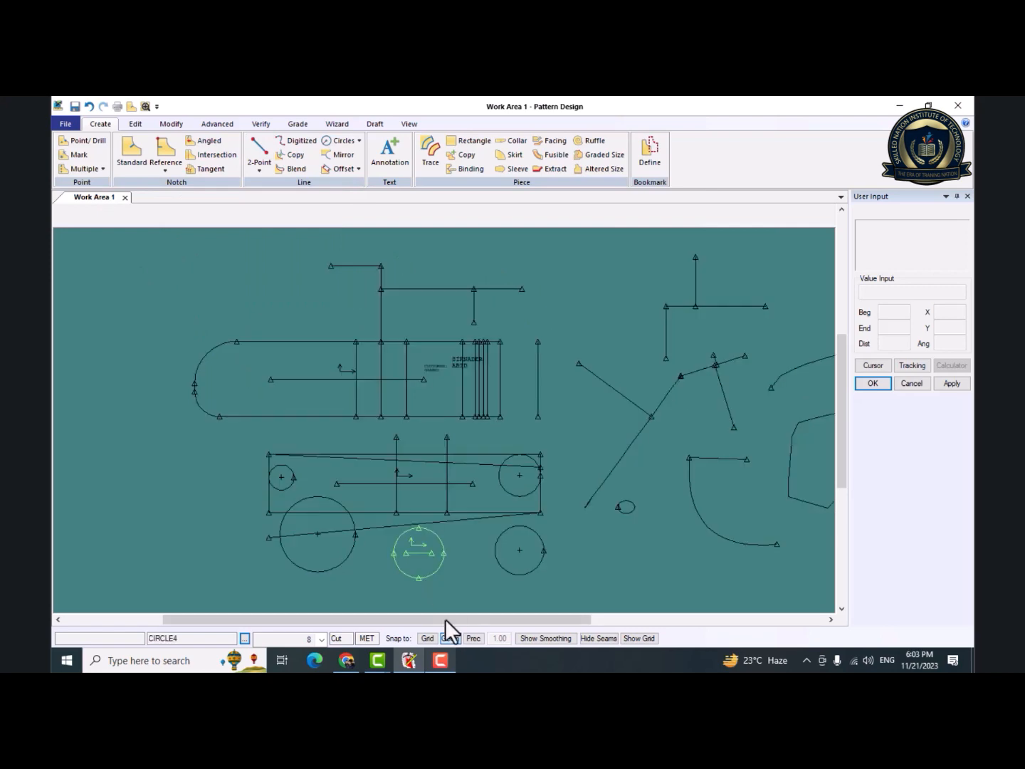